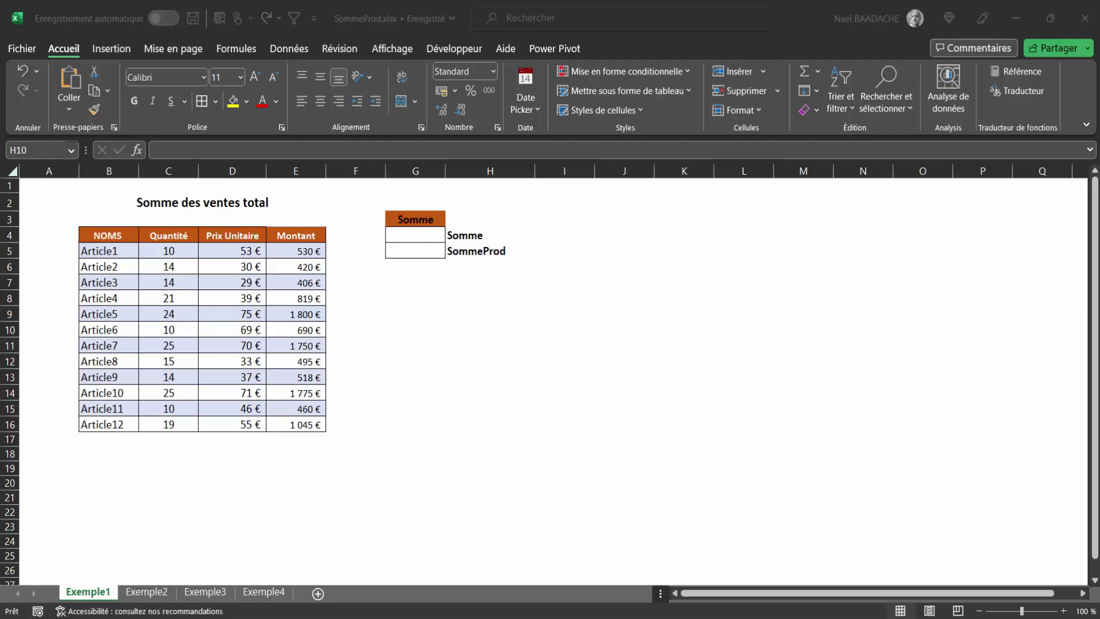
- Review the quantities and unit prices of Article1 to Article7, then show the Insertion tools
left_click(416, 297)
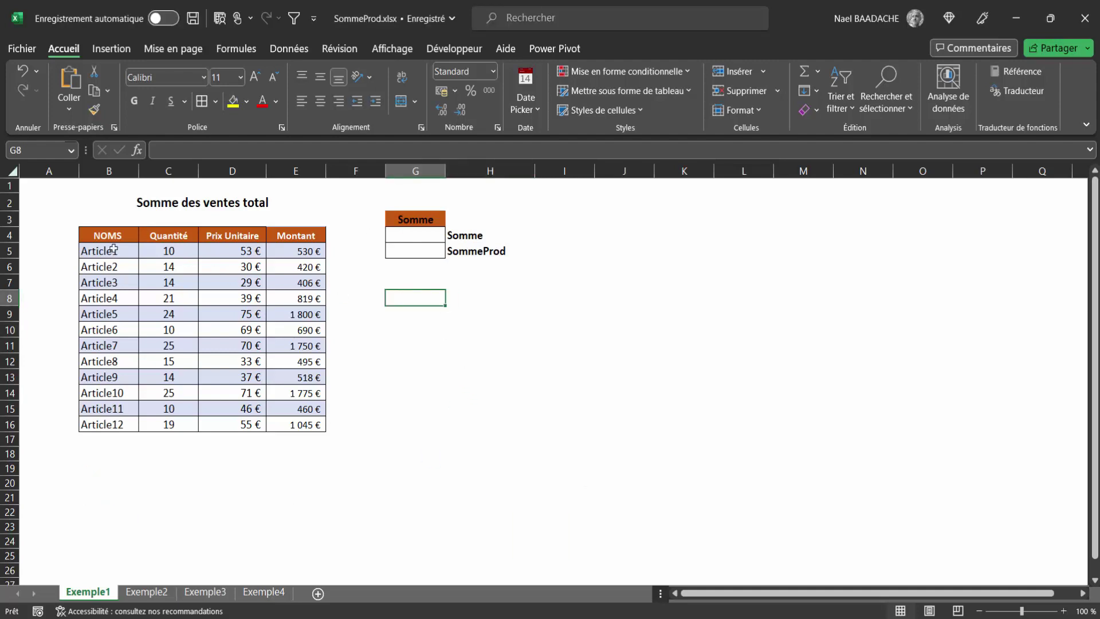
left_click(182, 314)
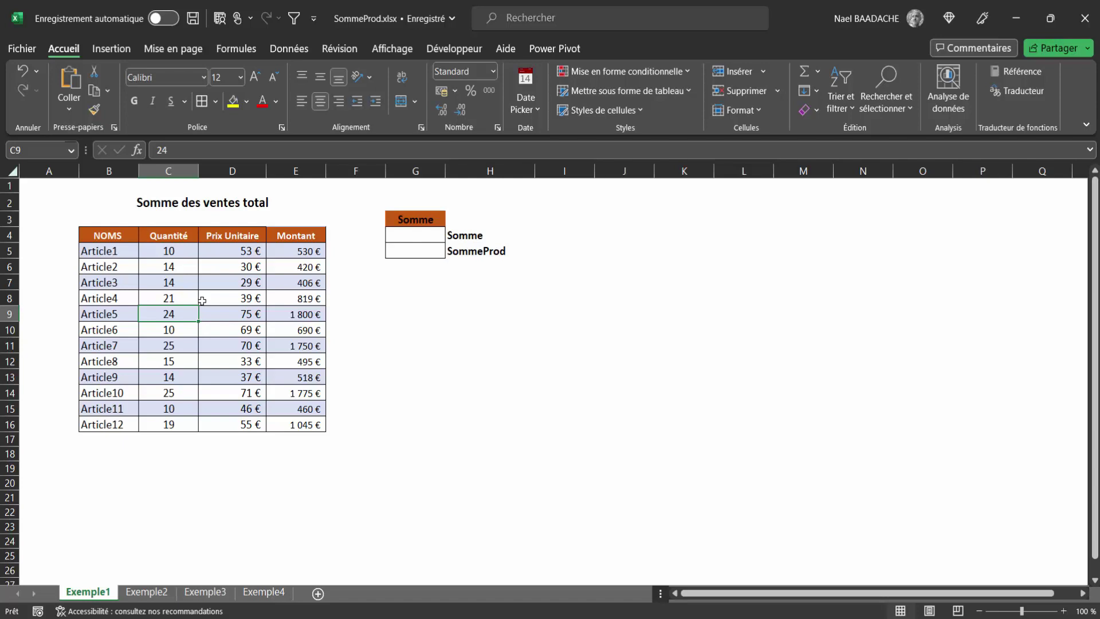
left_click(194, 285)
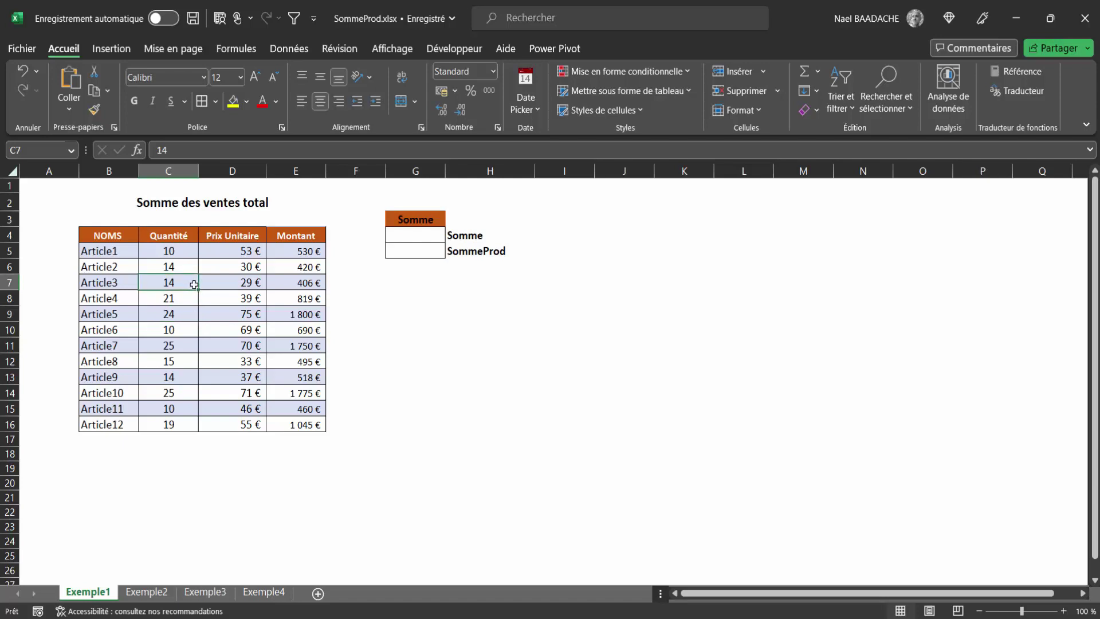
mouse_move(127, 250)
left_mouse_down()
mouse_move(226, 309)
mouse_move(213, 333)
left_mouse_up()
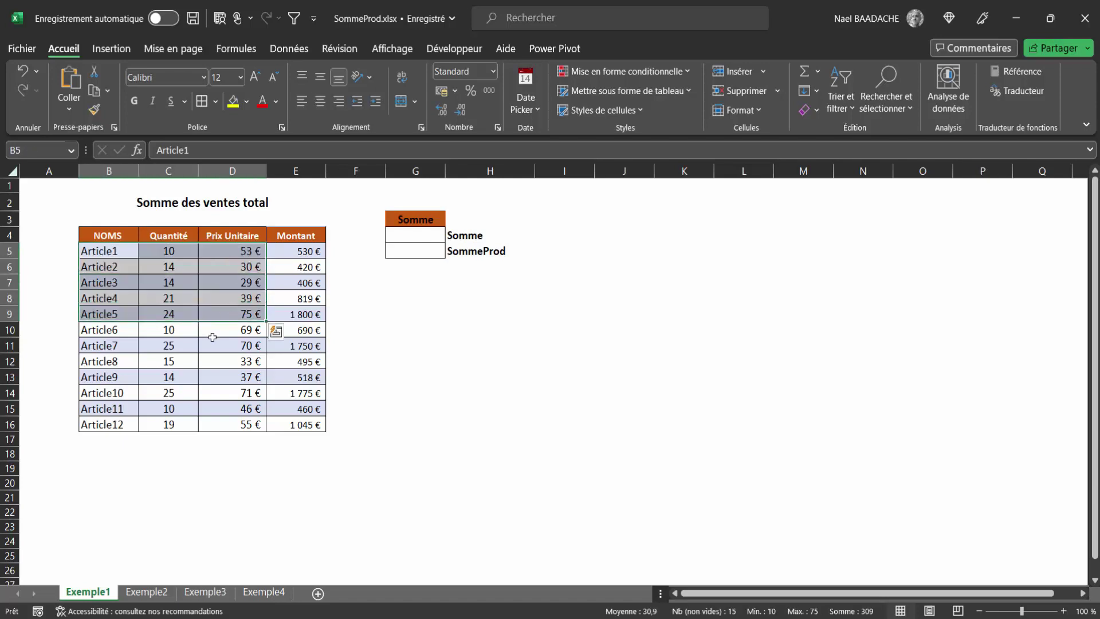
left_click(213, 343)
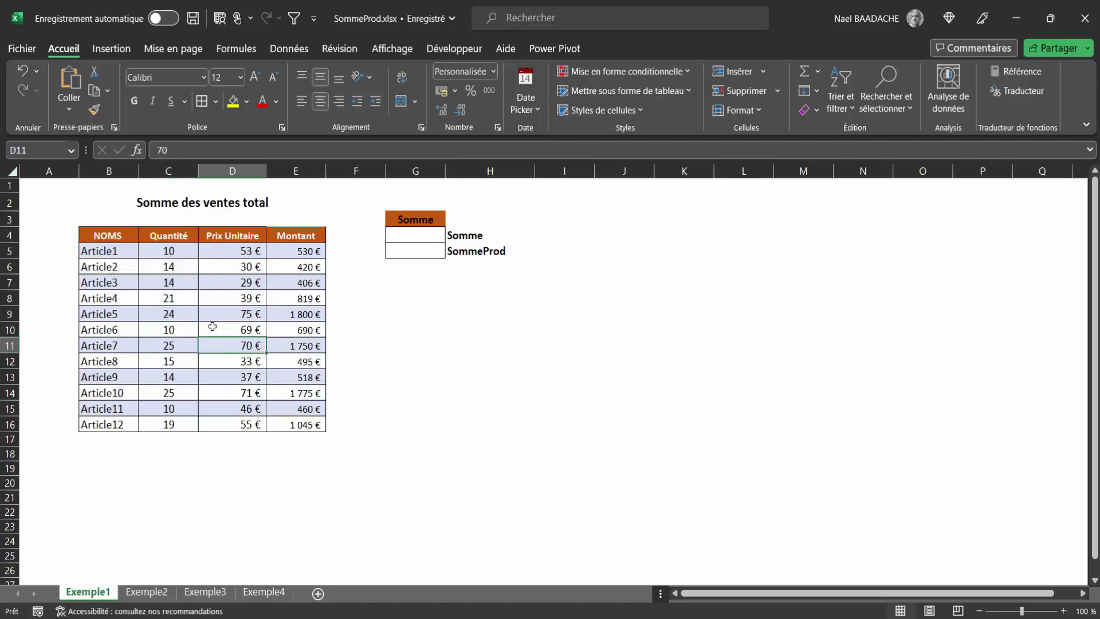
left_click(183, 301)
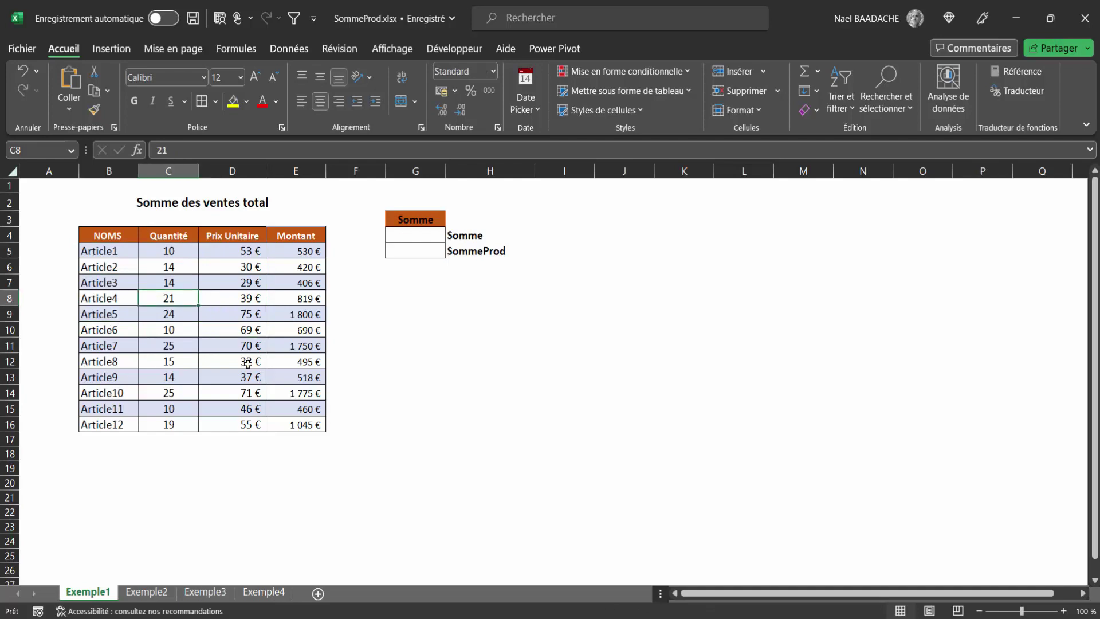
left_click(115, 50)
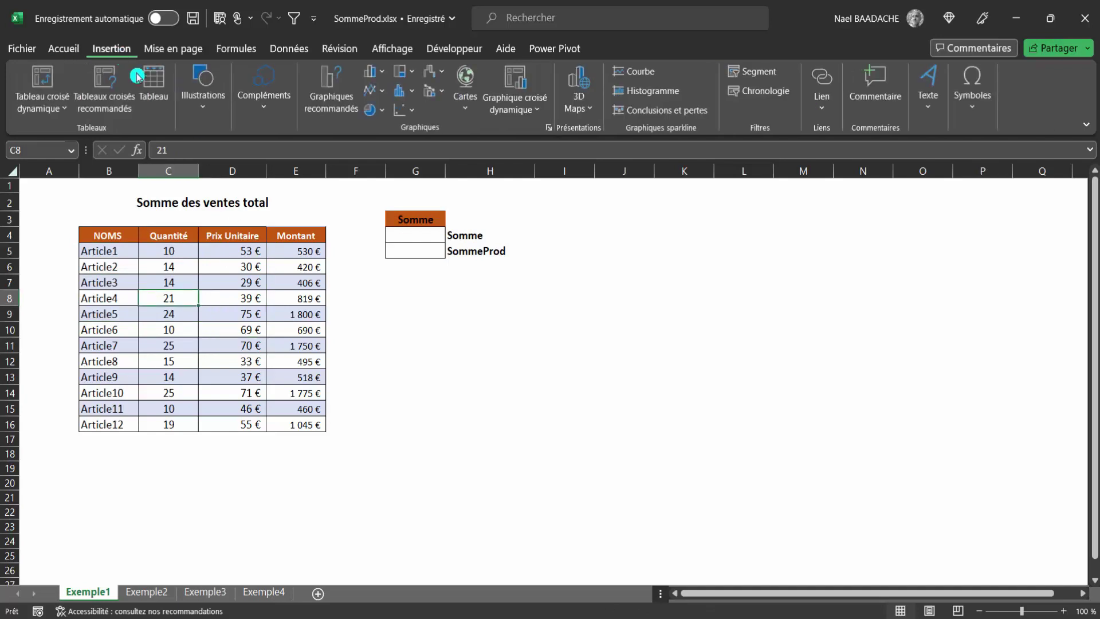
- Convert the $B$4:$E$16 sales range into a formatted table with headers
left_click(164, 97)
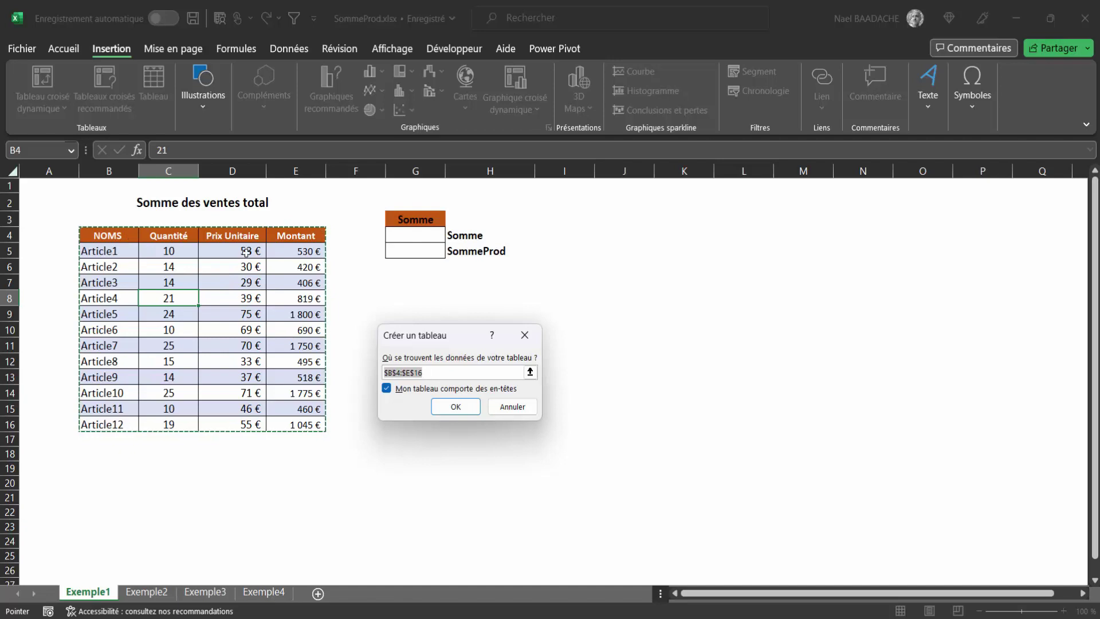
left_click(455, 407)
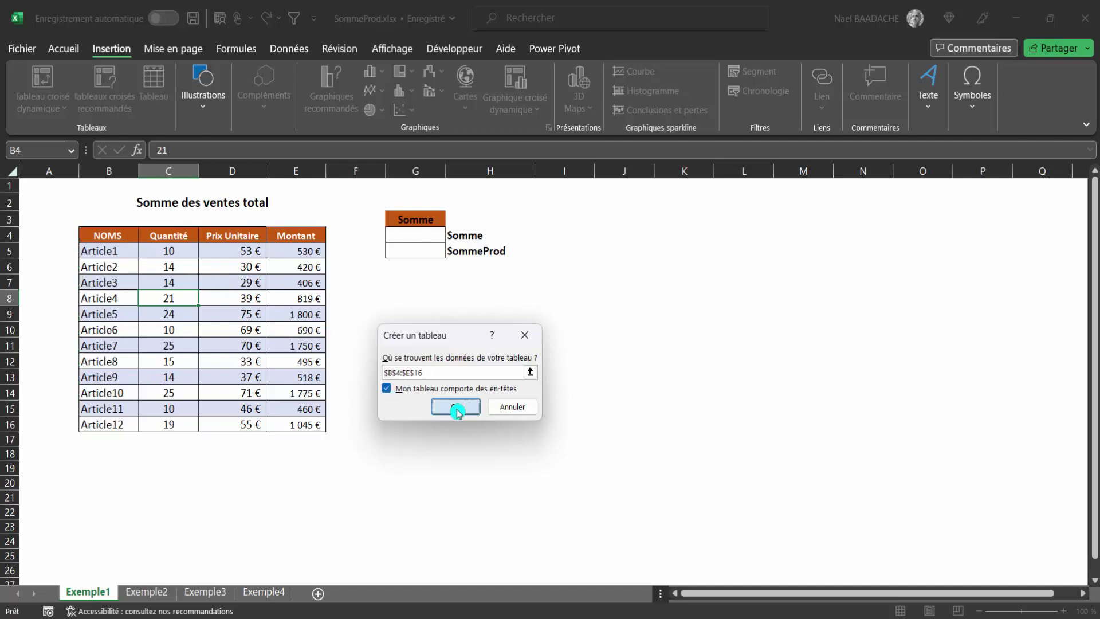
left_click(260, 325)
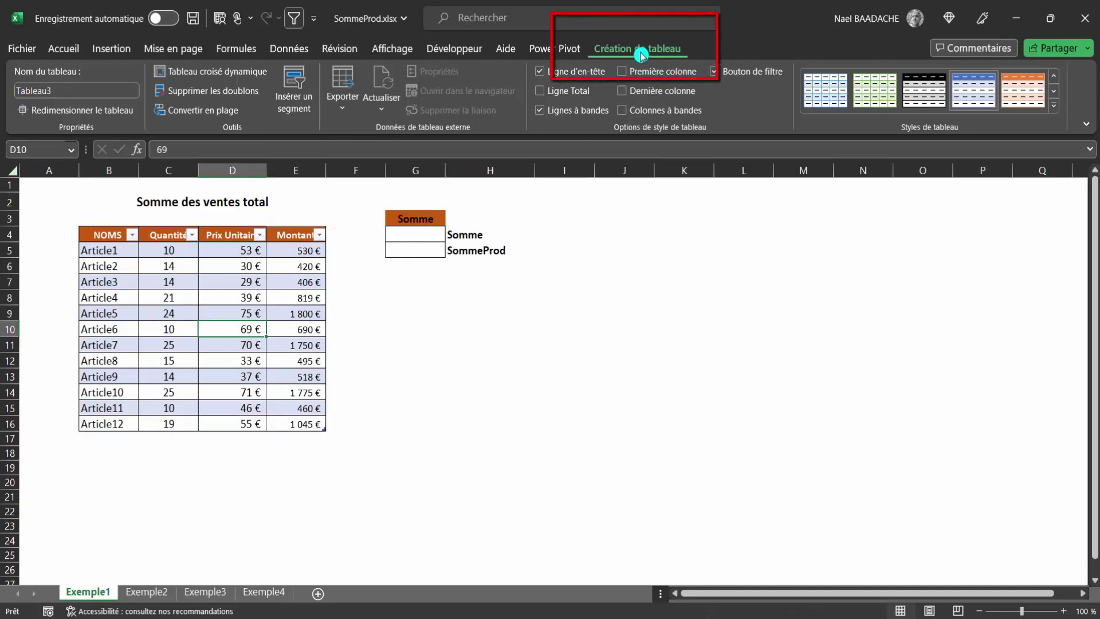
- Rename the table from Tableau3 to Bases
left_click(87, 90)
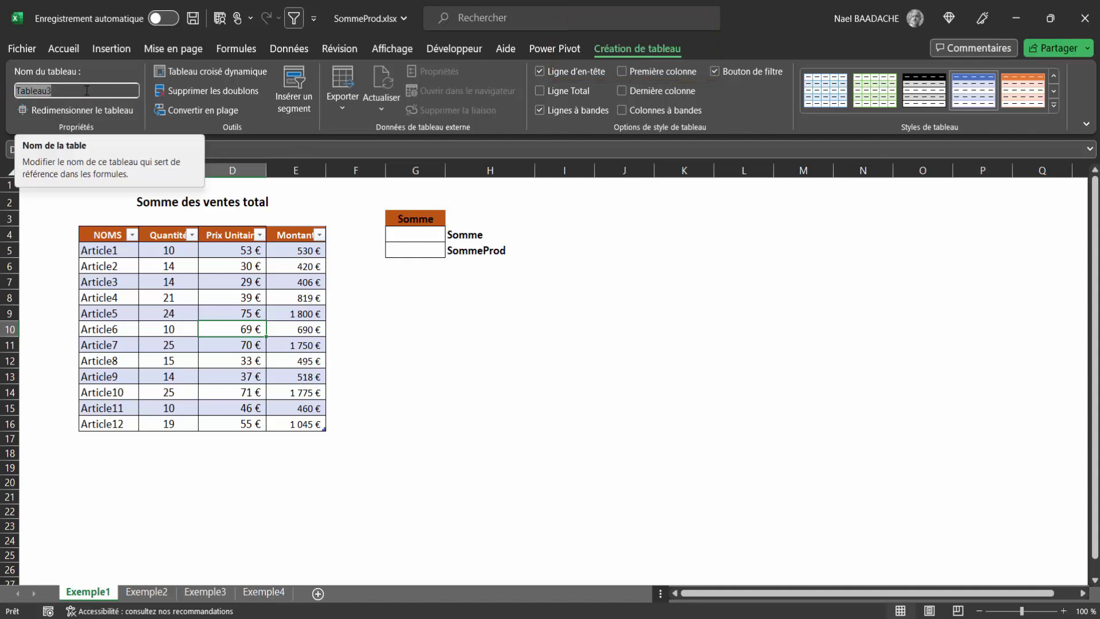
type("Bases")
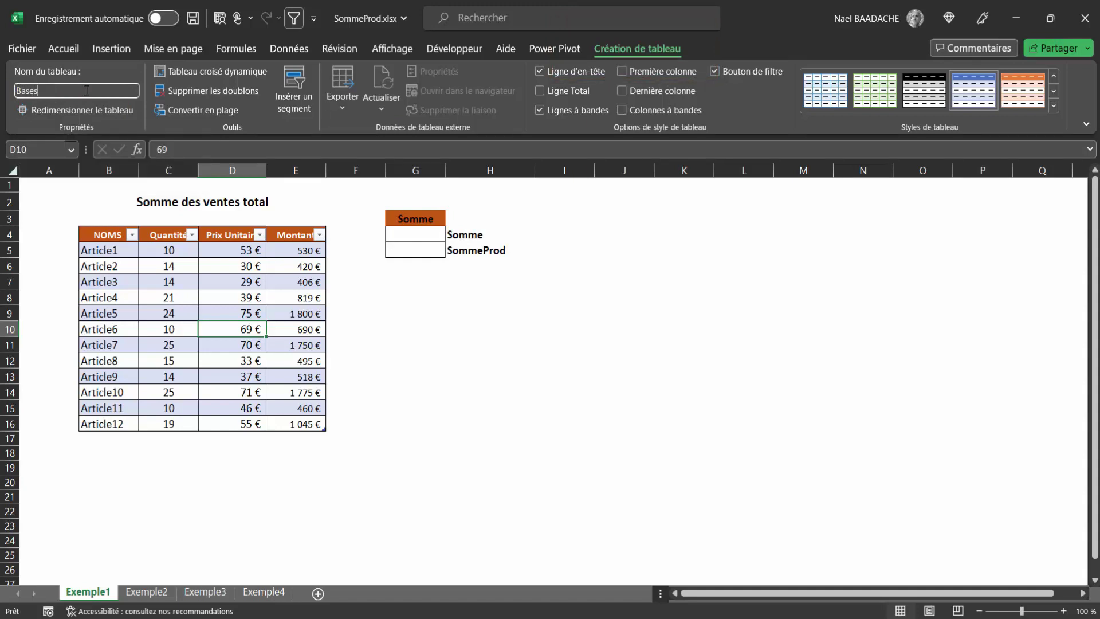
key("Return")
key("Return")
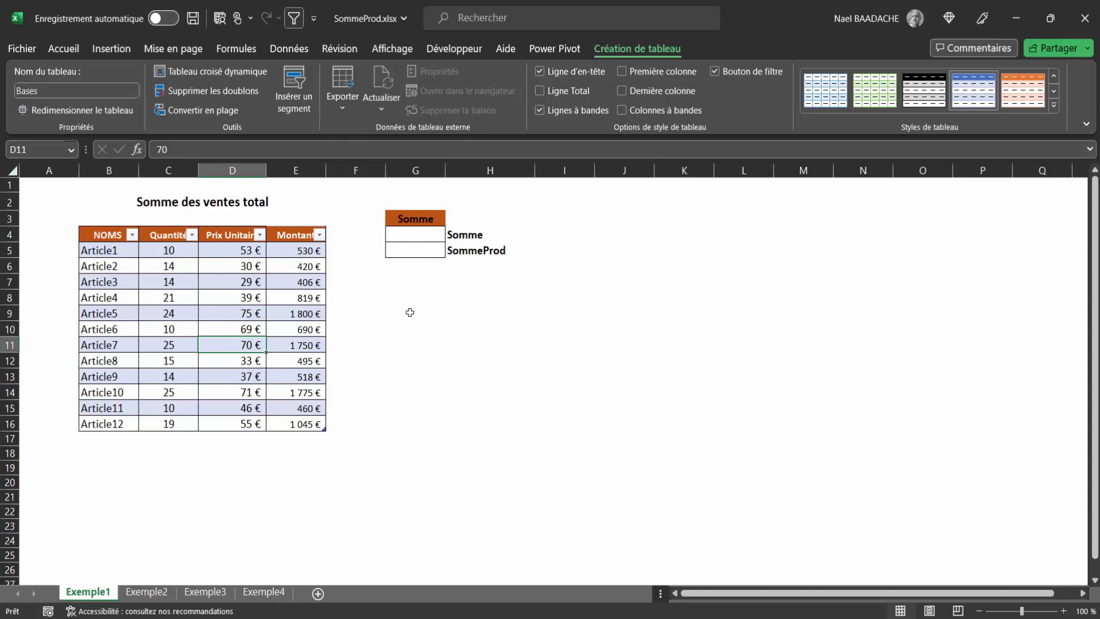
left_click(418, 235)
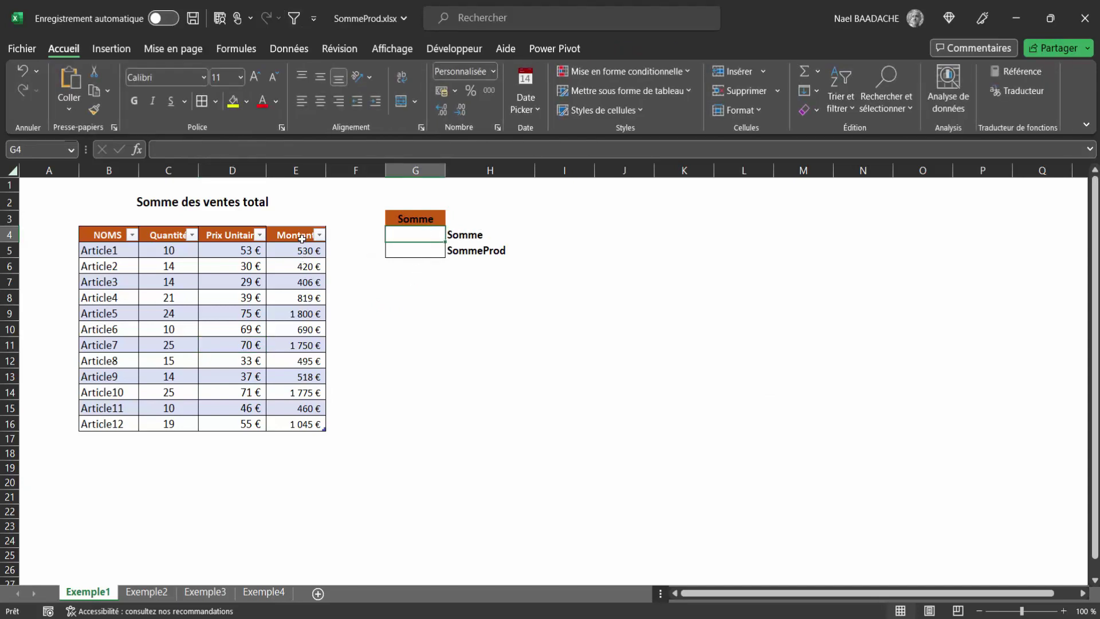
- Inspect the Montant values and their quantity-times-price formulas like =C7*D7
left_click(299, 168)
left_click(302, 289)
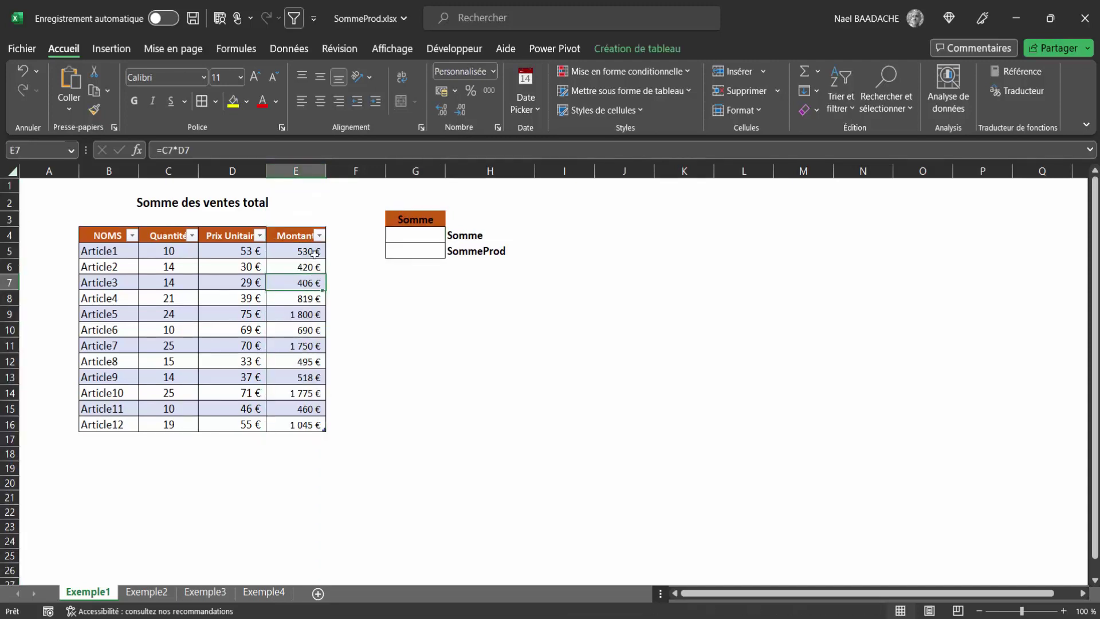
left_click(293, 250)
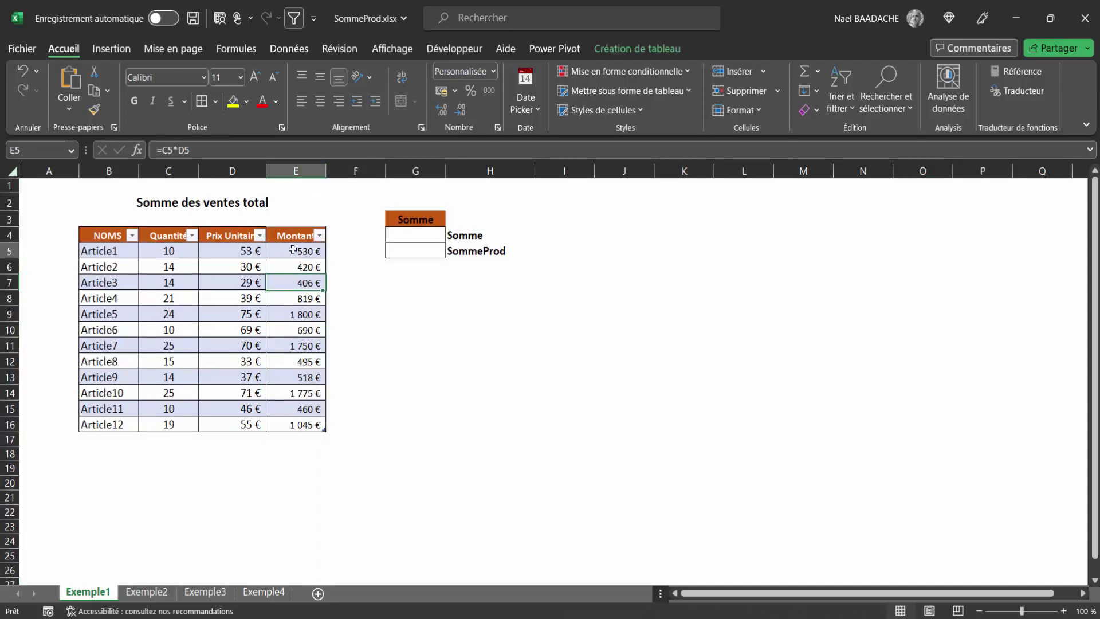
left_click(174, 253)
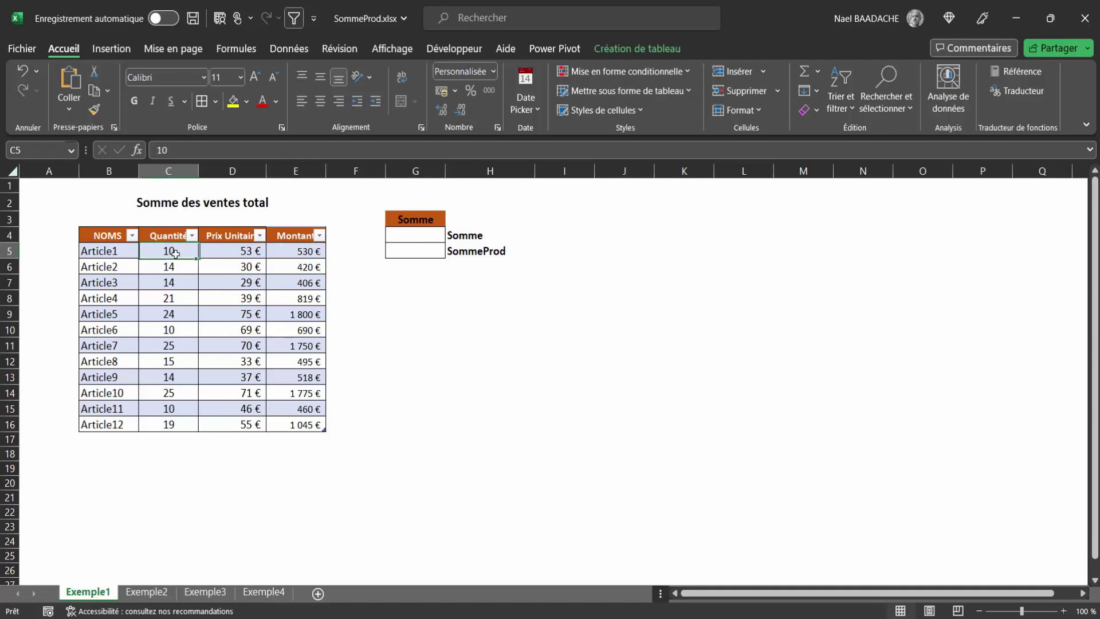
- Enter =SOMME(Bases[Montant]) in G4 to total 10 708 €
left_click(243, 252)
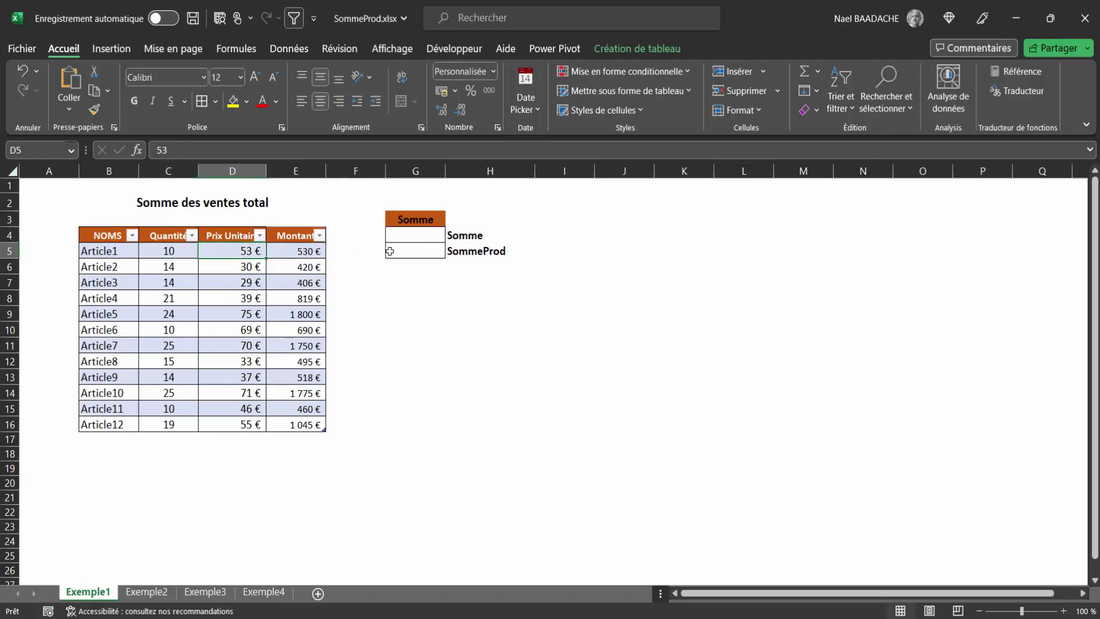
left_click(423, 236)
type("=somme(")
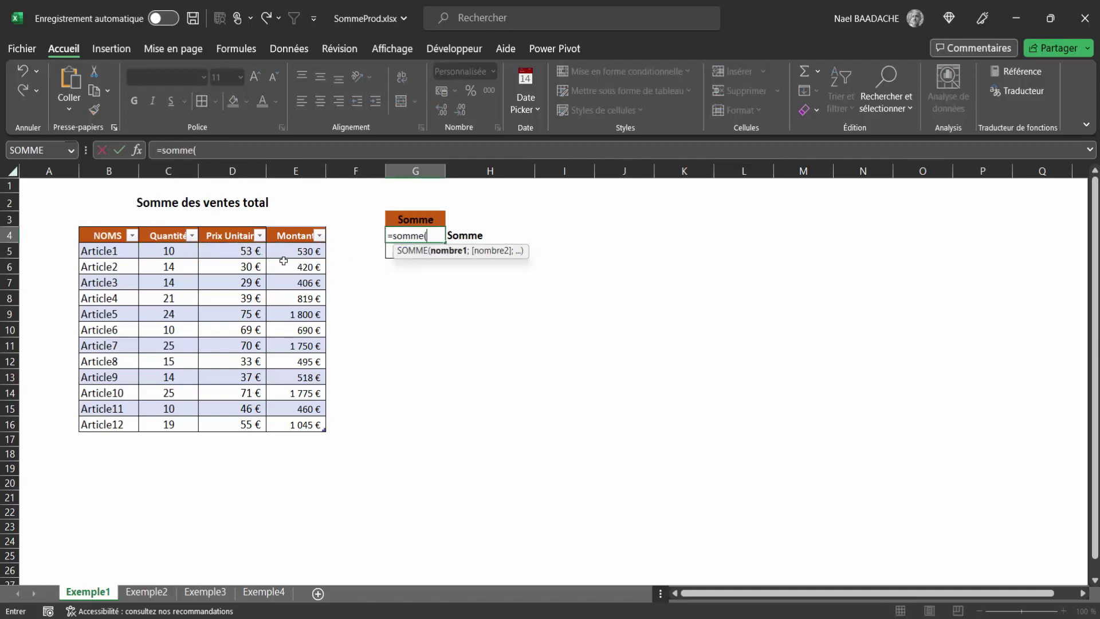
left_click_drag(285, 252, 311, 426)
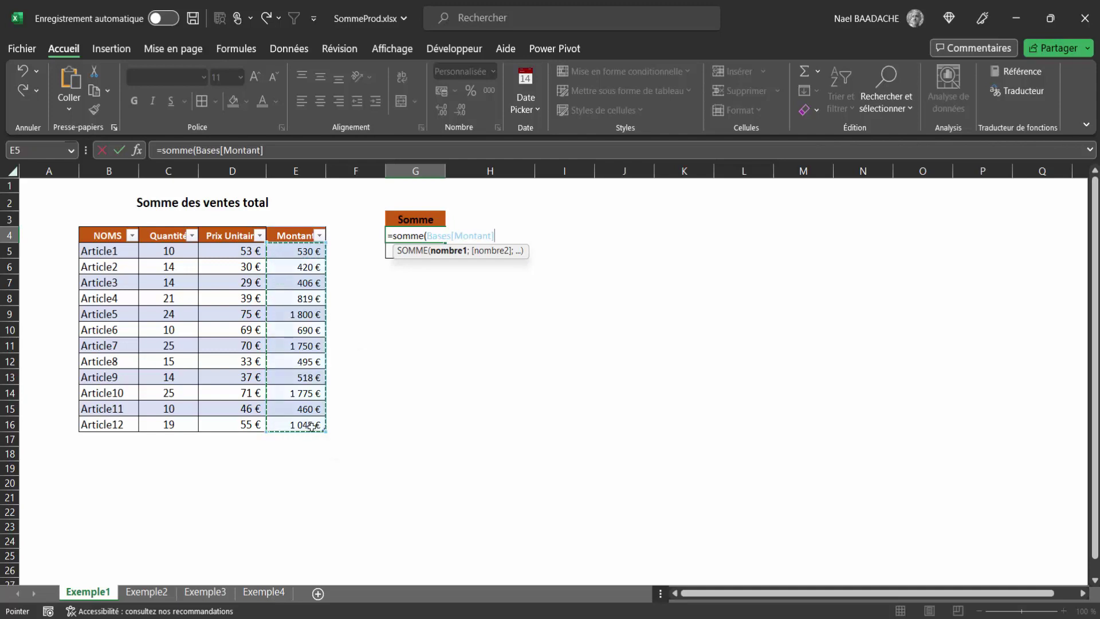
type(")")
key("Return")
- Verify G4's formula and recheck the Montant formulas before editing G5
left_click(435, 235)
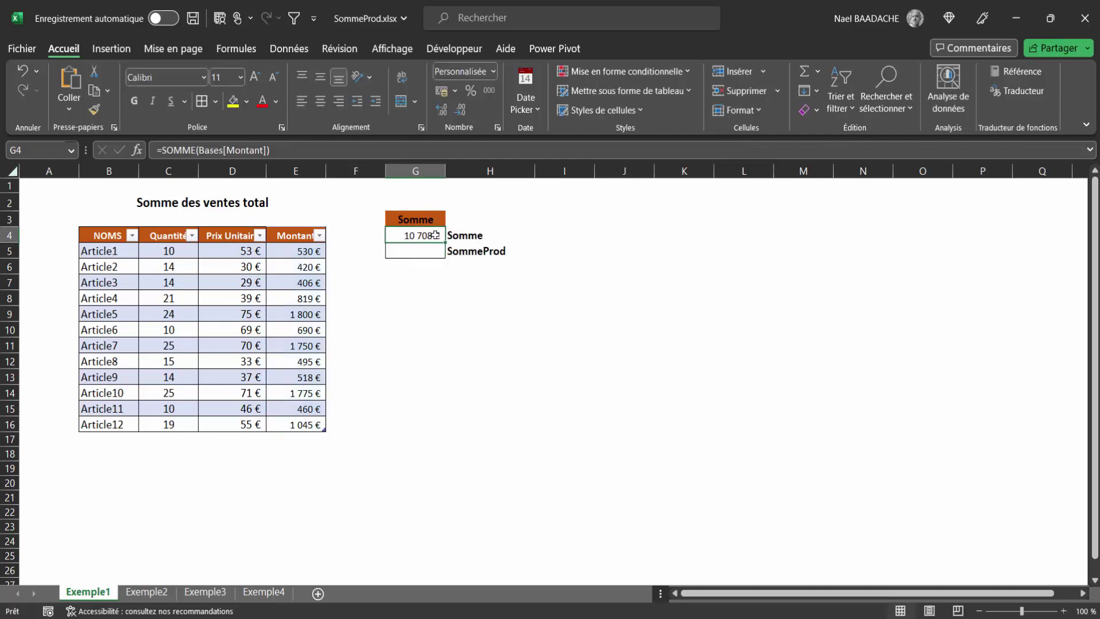
left_click(429, 250)
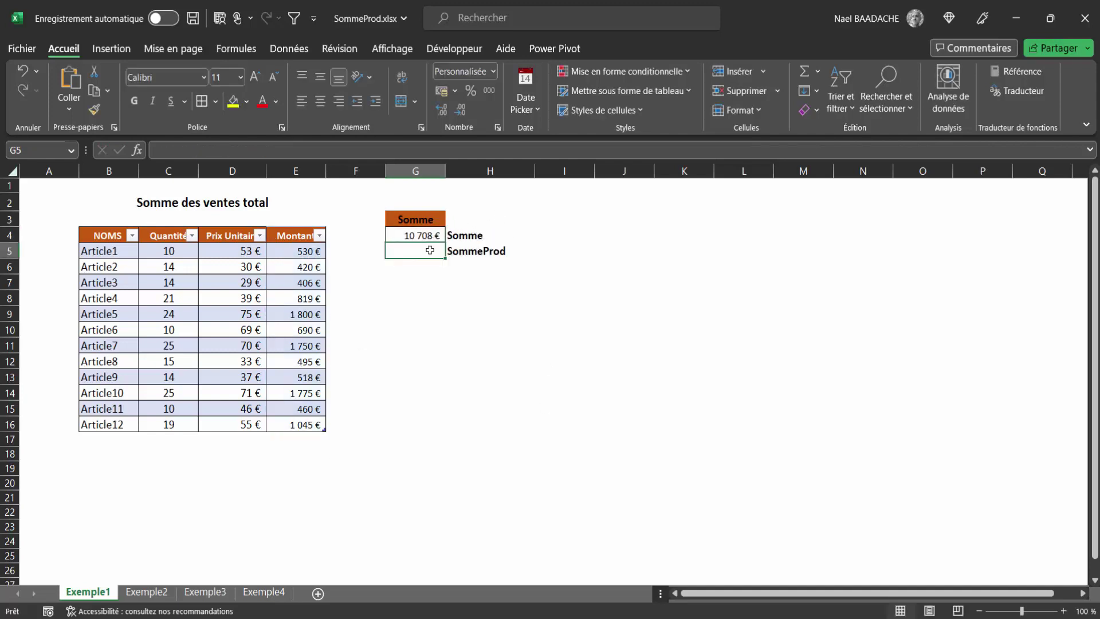
left_click(302, 170)
left_click(303, 263)
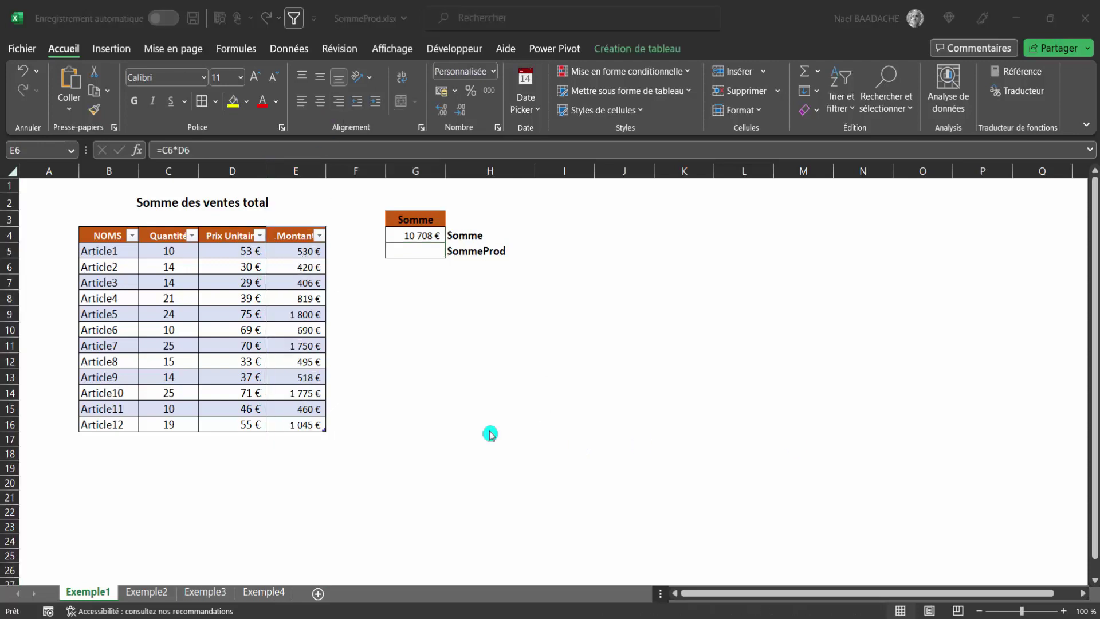
left_click(414, 256)
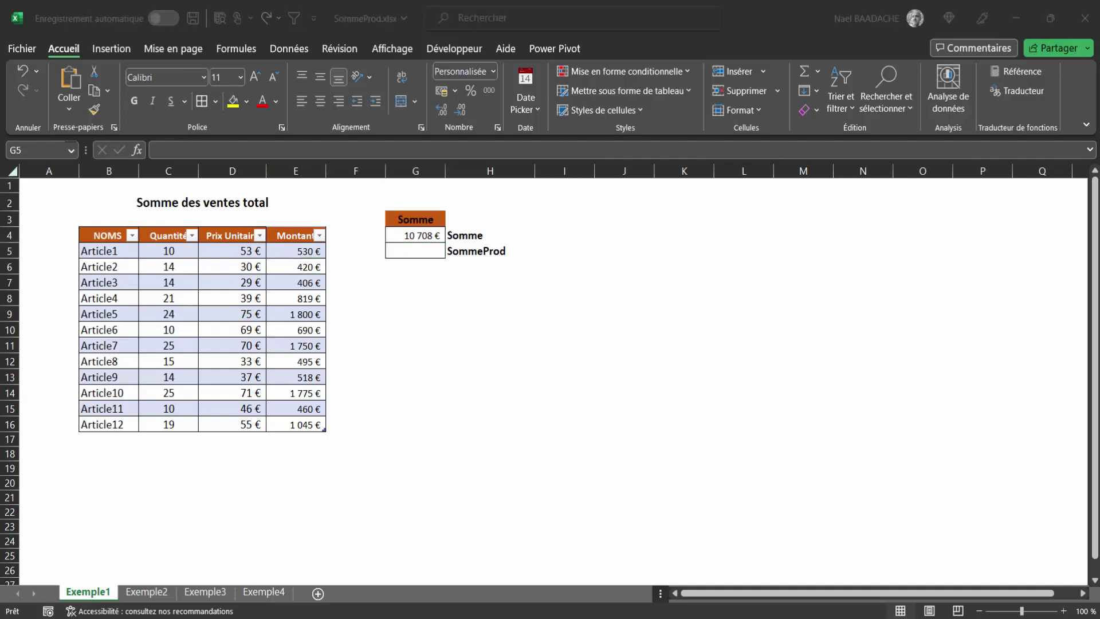
double_click(424, 253)
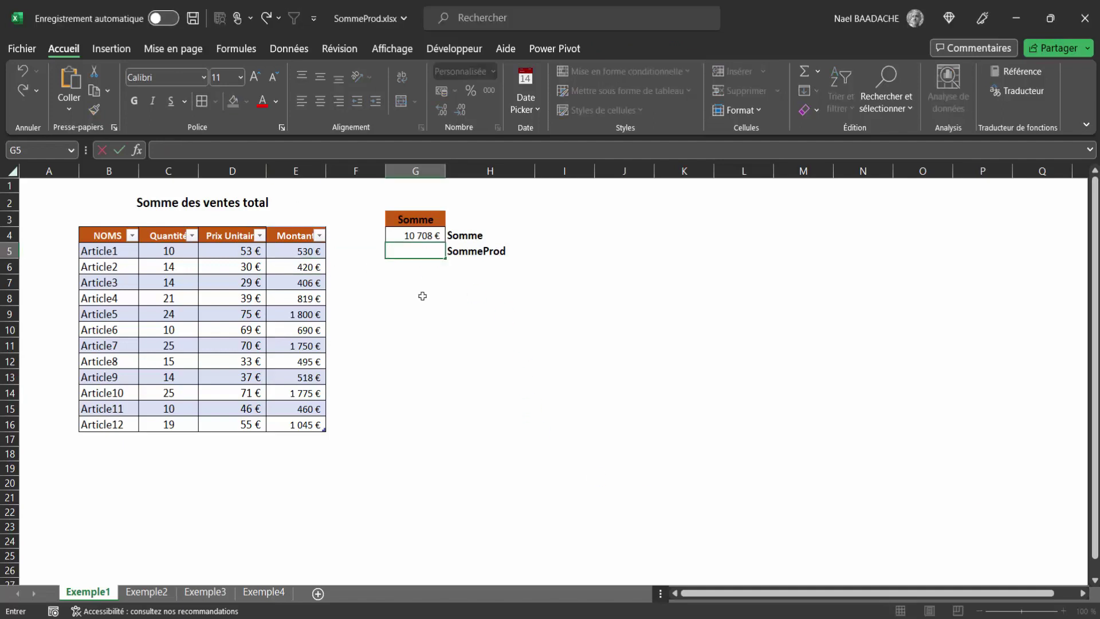
- Enter =SOMMEPROD((Bases[Quantité])*(Bases[Prix Unitaire])) in G5, giving 10 708 €
left_click(426, 340)
left_click(435, 250)
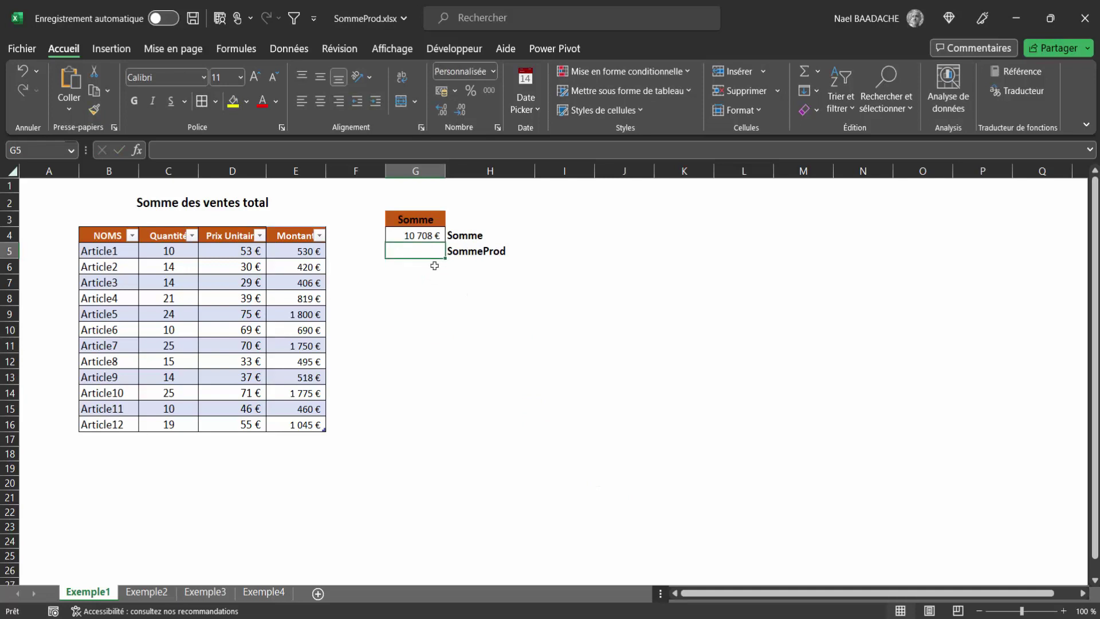
type("=sommepr")
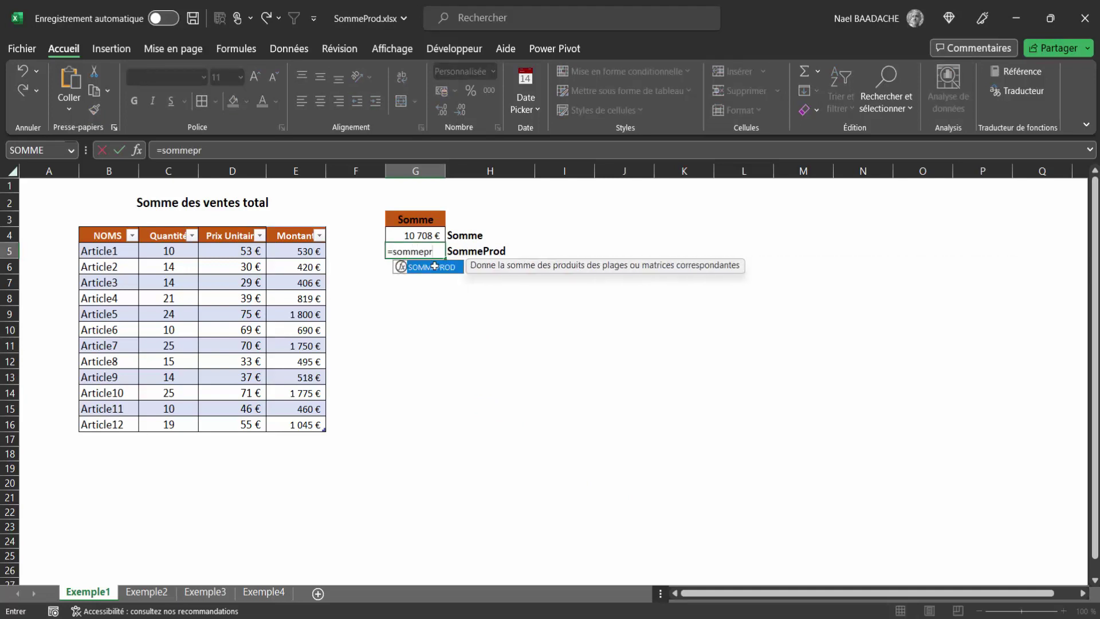
type("od((")
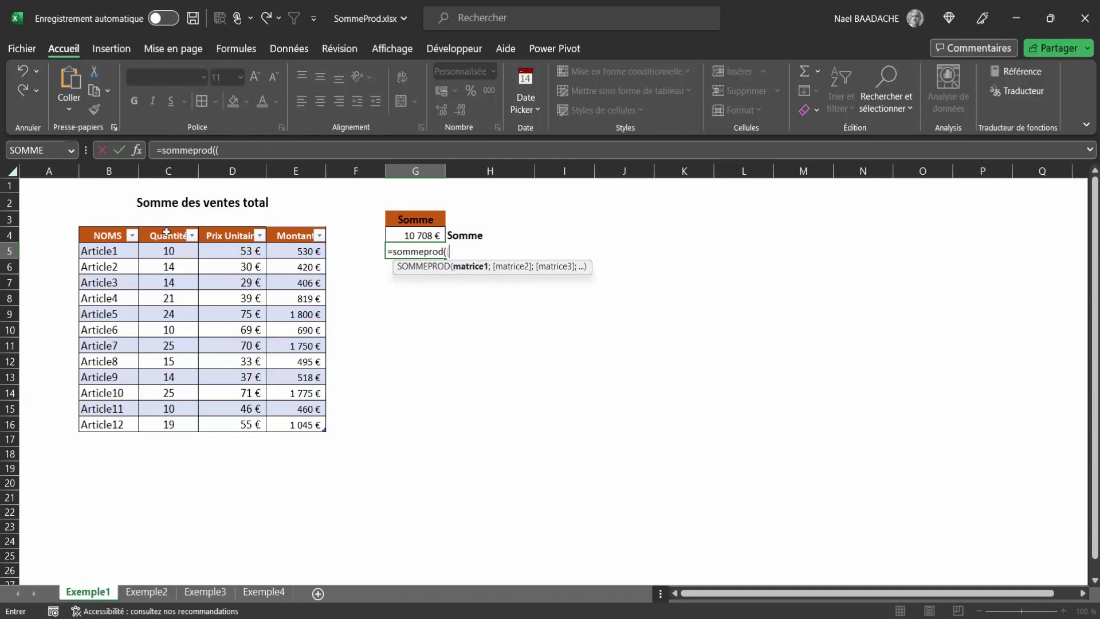
left_click_drag(166, 245, 164, 425)
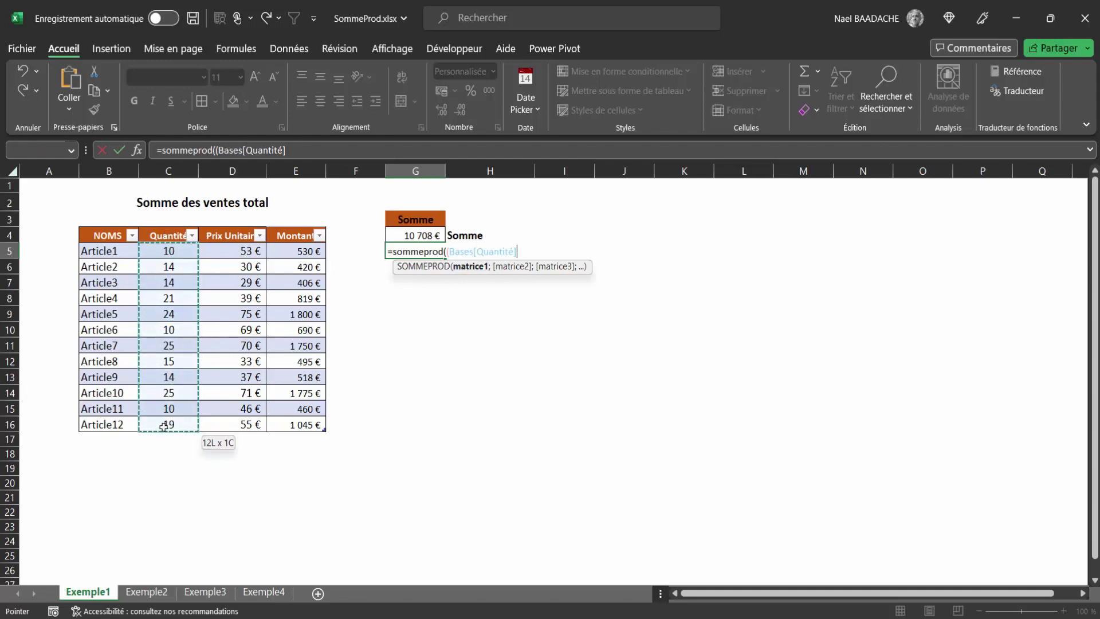
type(")*(")
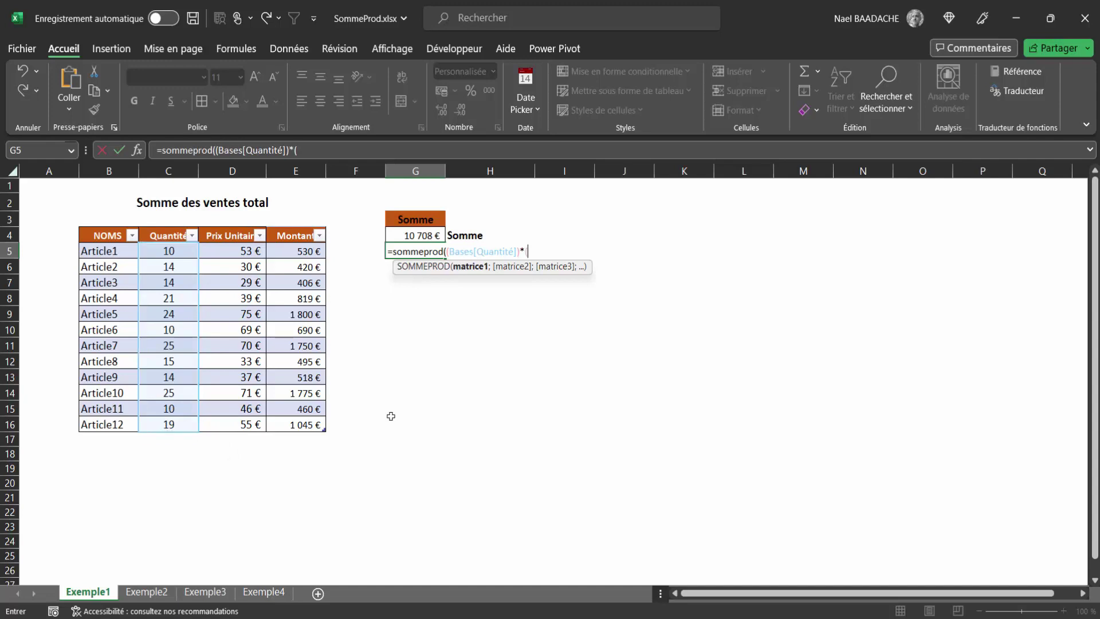
left_click_drag(236, 246, 227, 385)
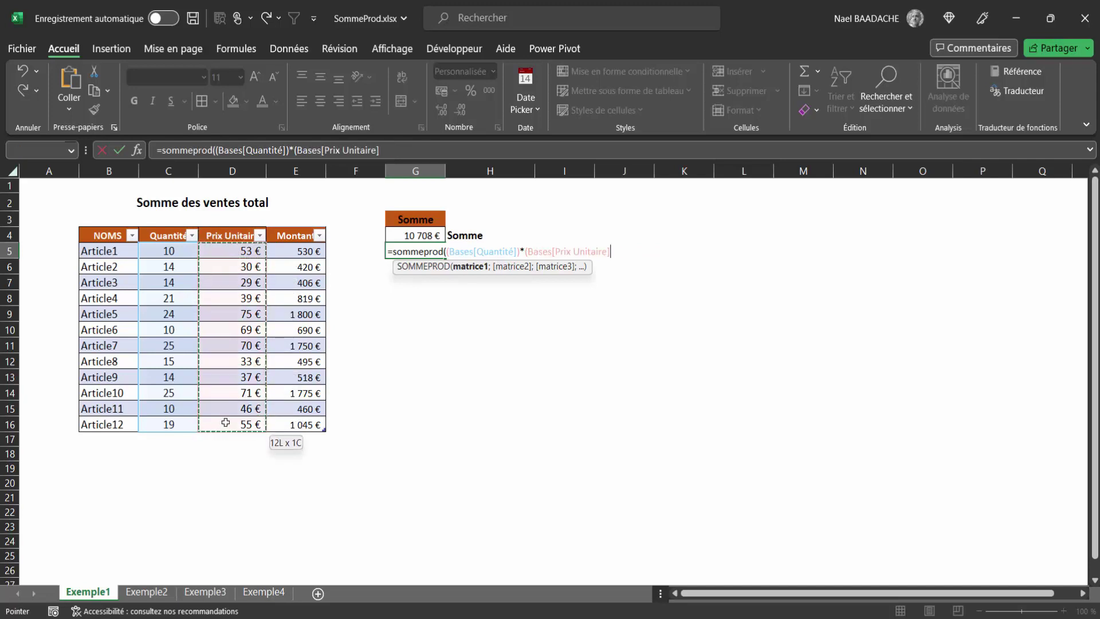
left_click_drag(227, 385, 226, 422)
type(")")
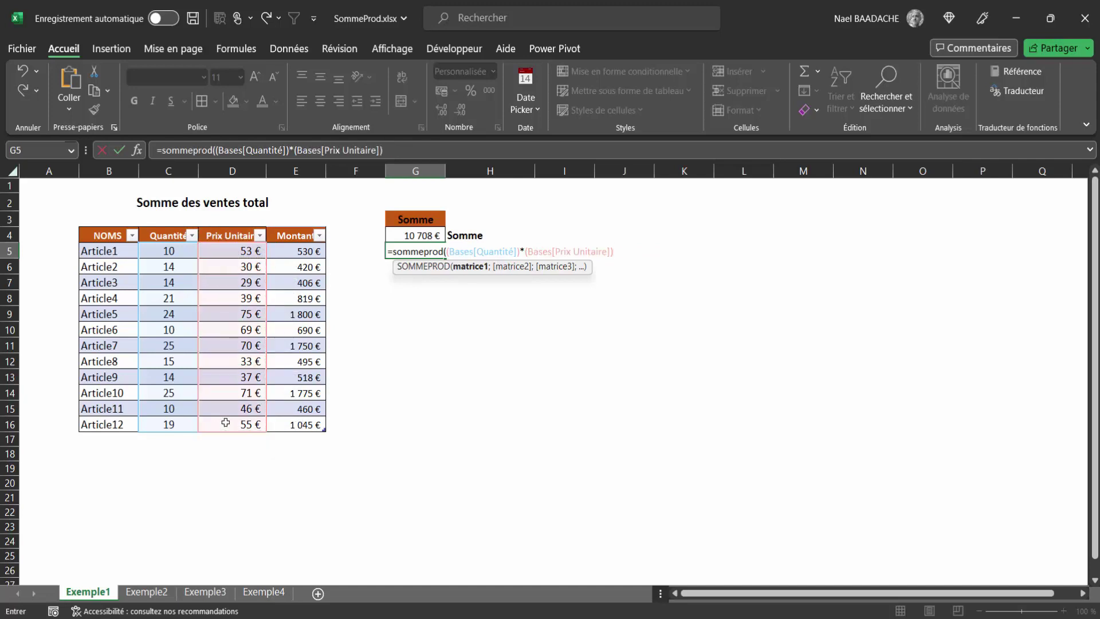
type(")")
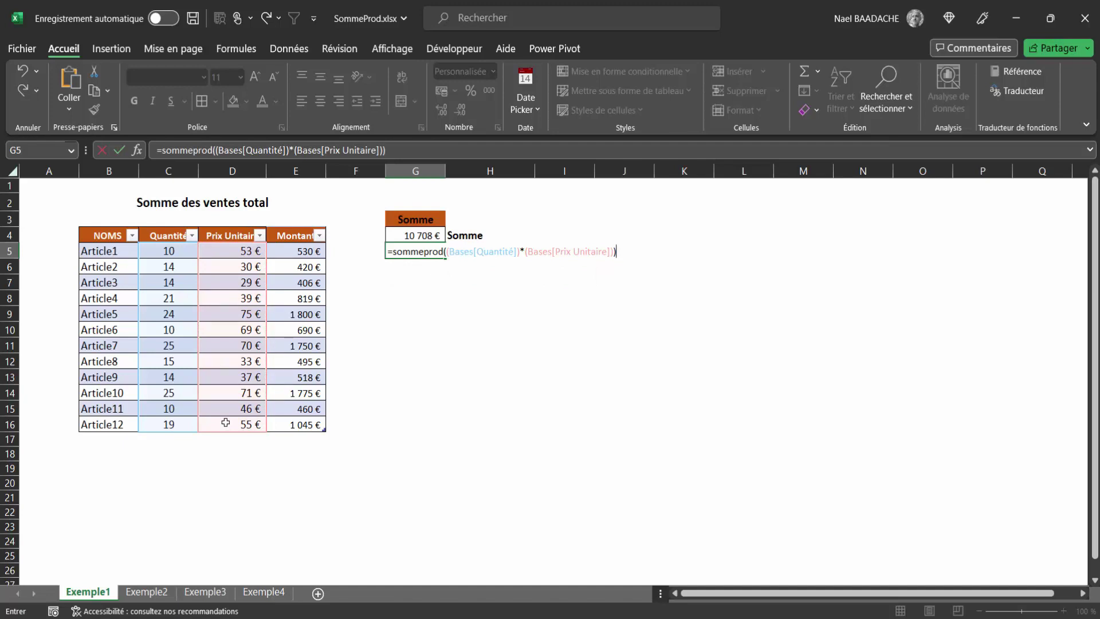
key("Return")
- Recheck G5's formula, then select the empty cell below the last article
key("Up")
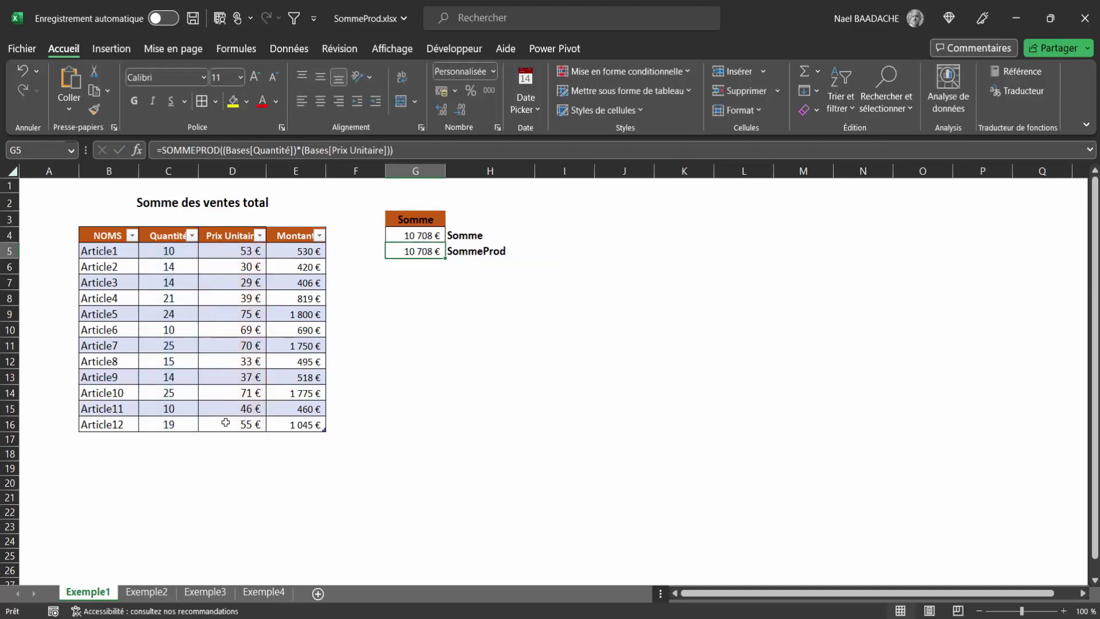
key("alt+u")
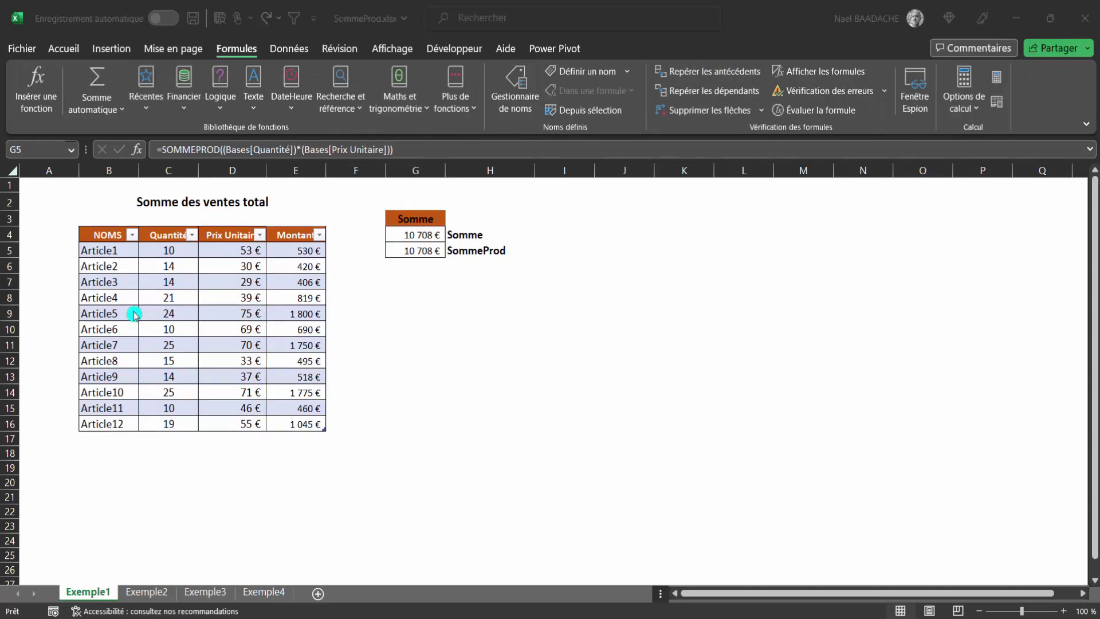
left_click(188, 300)
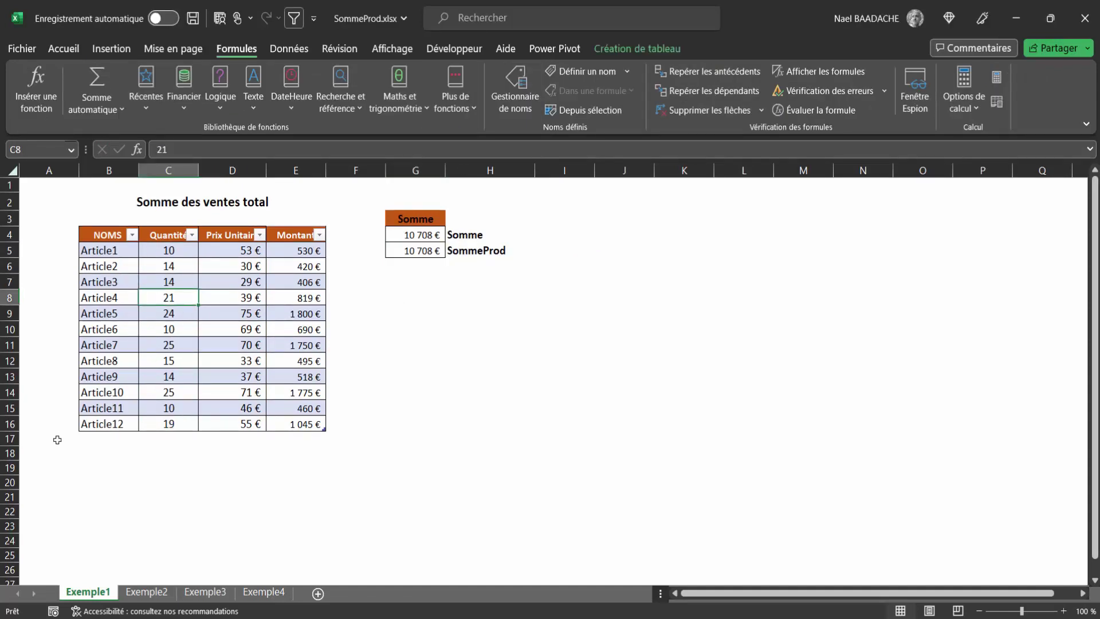
left_click(120, 436)
- Add Article13 with quantity 20 and unit price 45 € to the Bases table
type("Art")
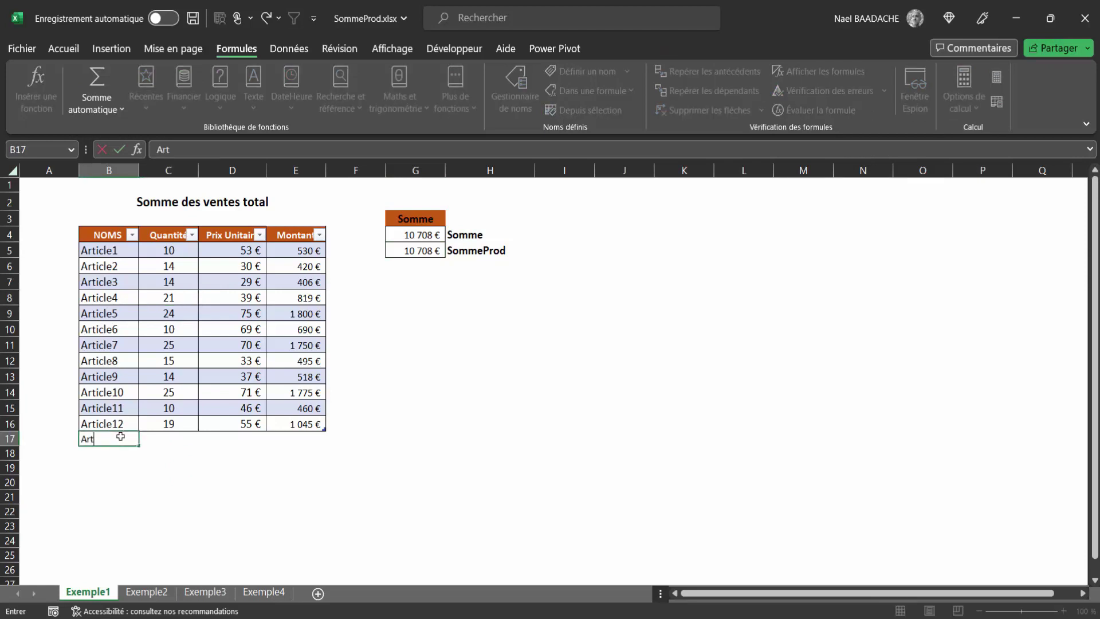
type("icle")
key("Escape")
left_click(108, 424)
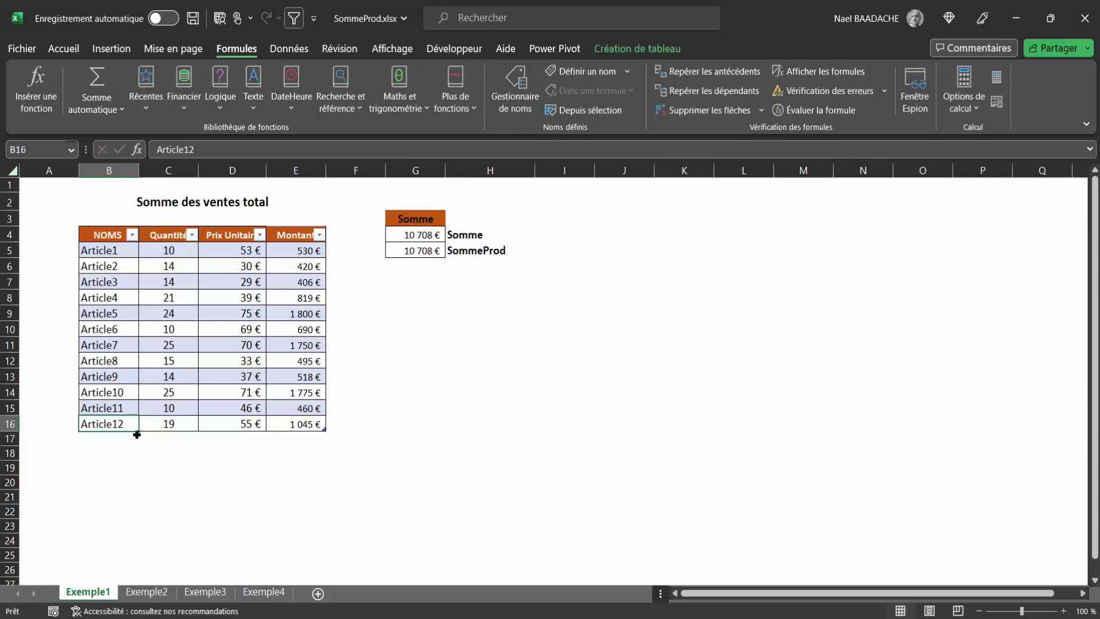
left_click_drag(138, 431, 137, 446)
left_click(152, 441)
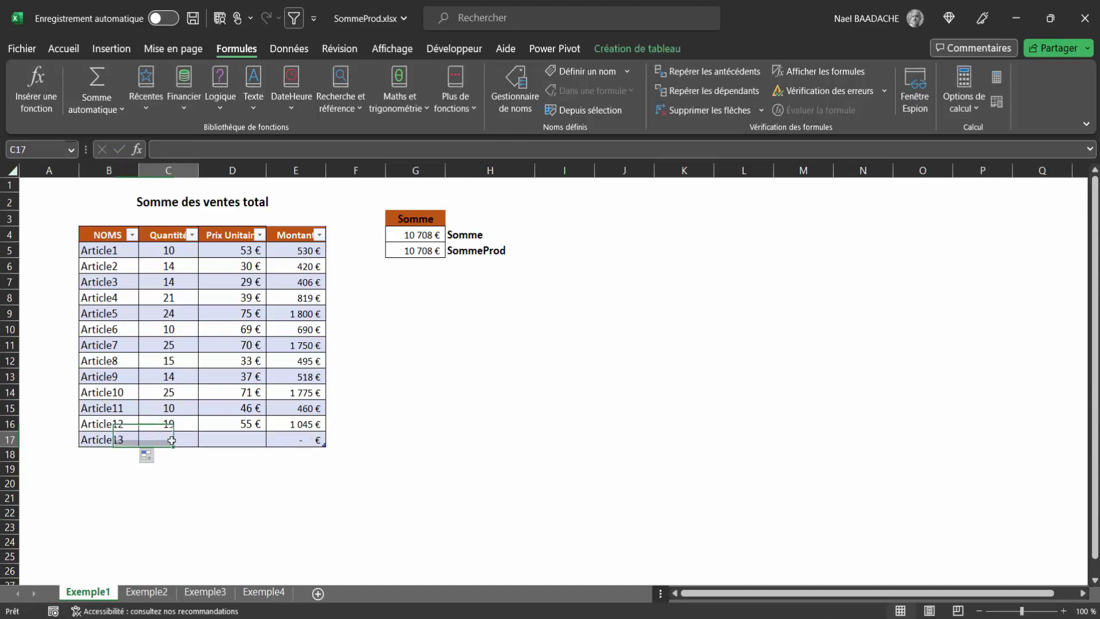
type("20")
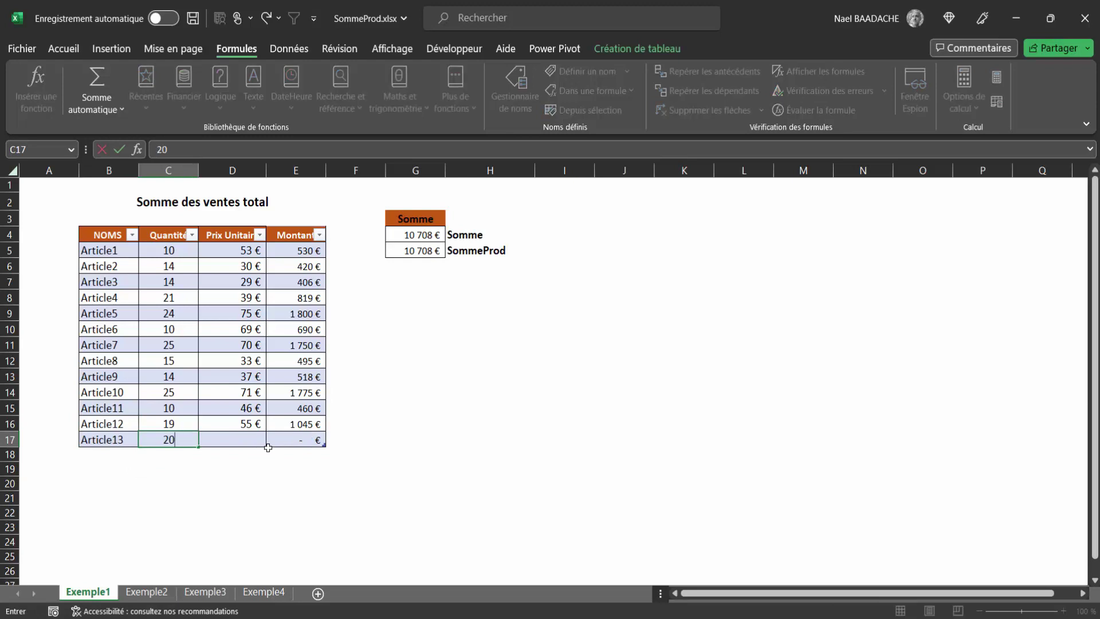
key("Tab")
type("45")
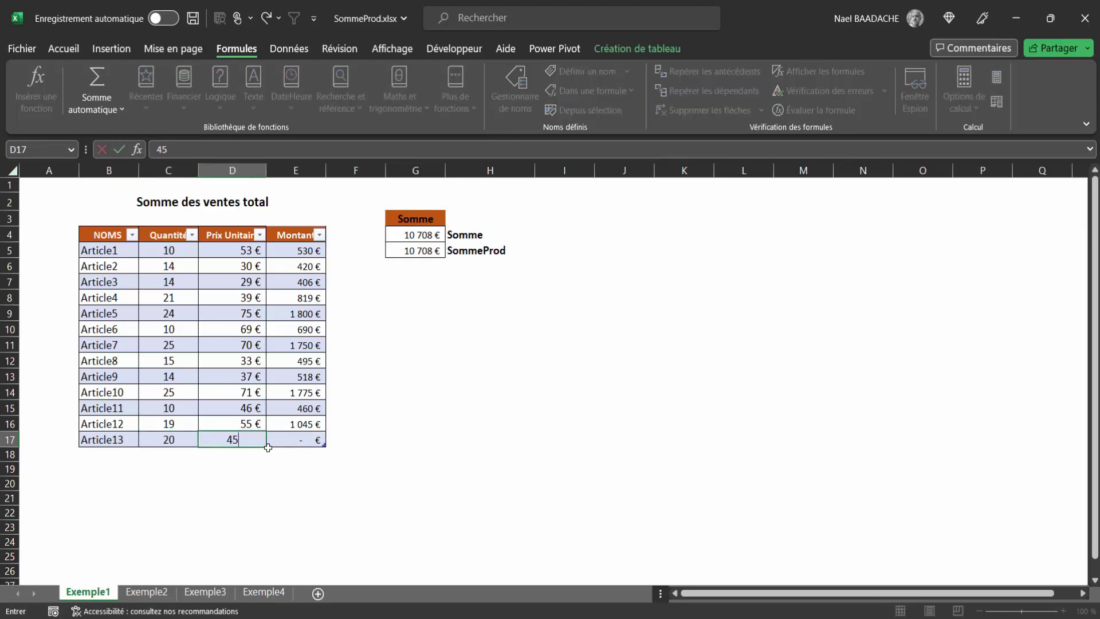
key("Return")
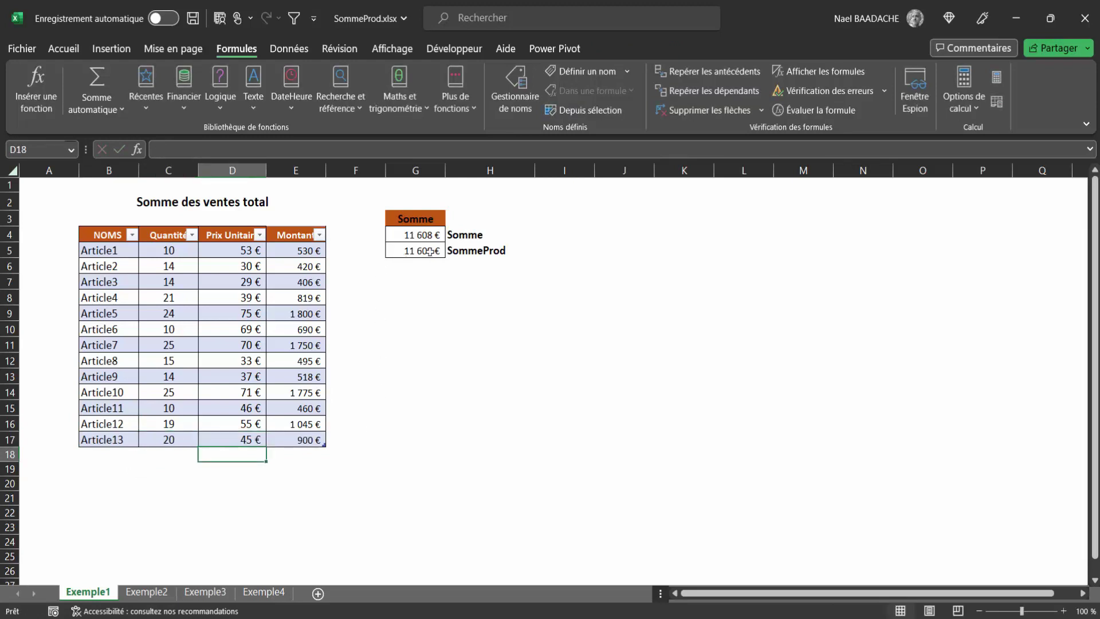
- Confirm both the SOMME and SOMMEPROD totals rise to 11 608 €
left_click(427, 253)
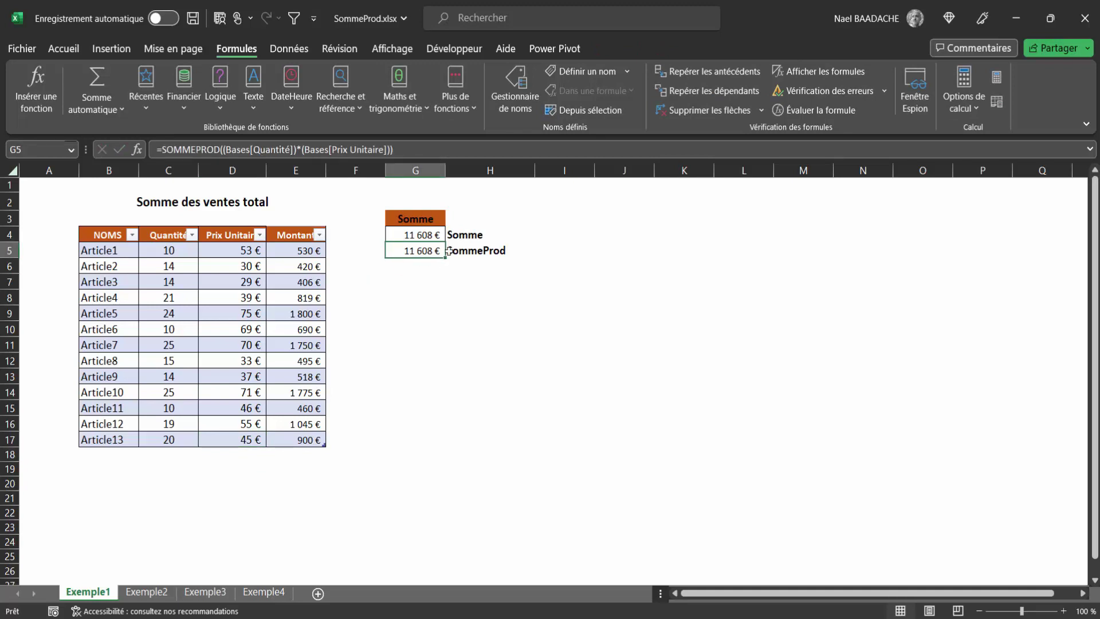
left_click(425, 235)
left_click(419, 250)
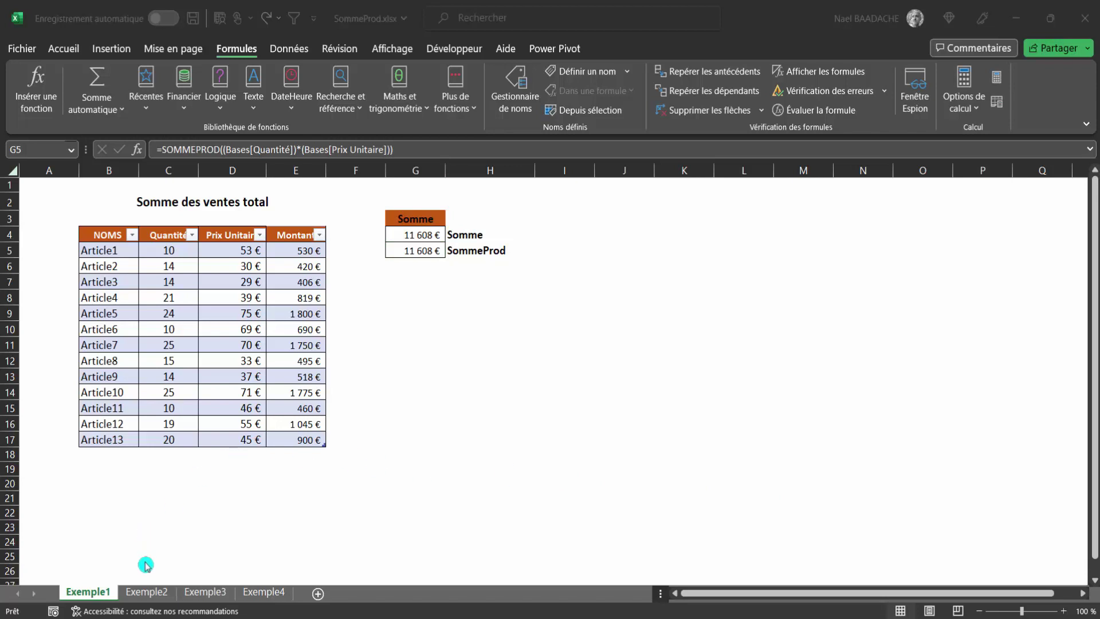
- Open Exemple2 and review its names column, Somme and invoice-count labels, and cell D18
left_click(149, 593)
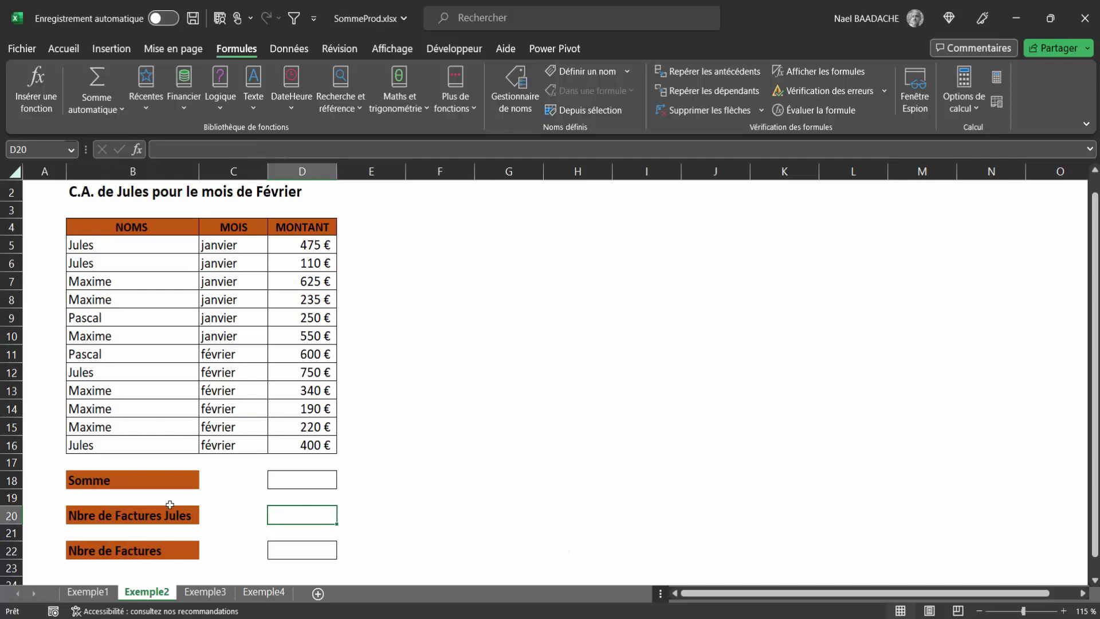
left_click(287, 480)
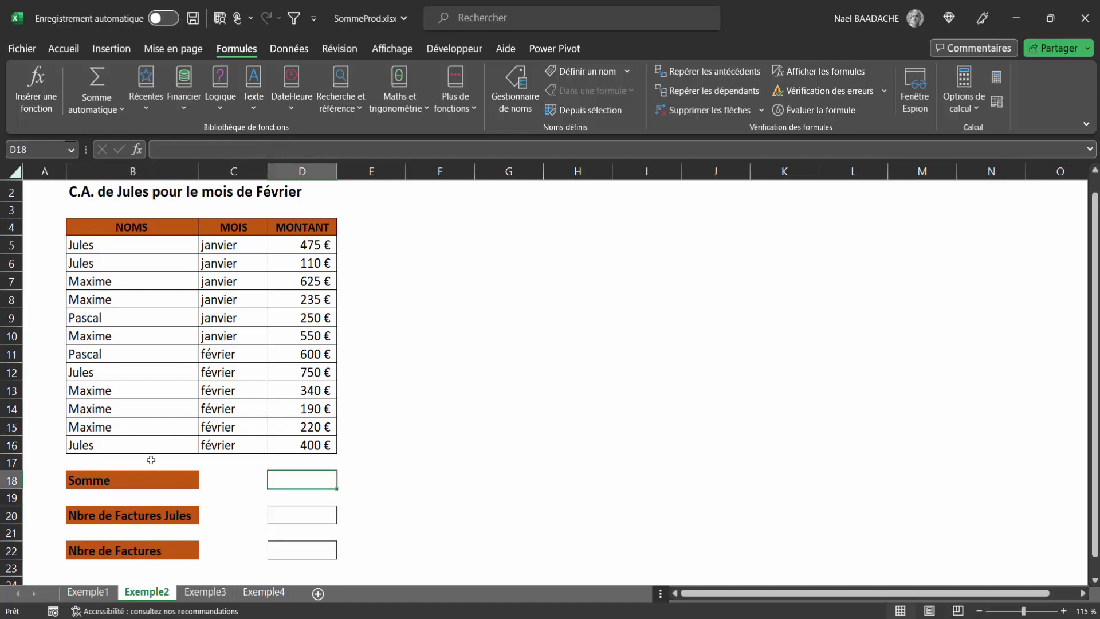
left_click(139, 486)
left_click(150, 520)
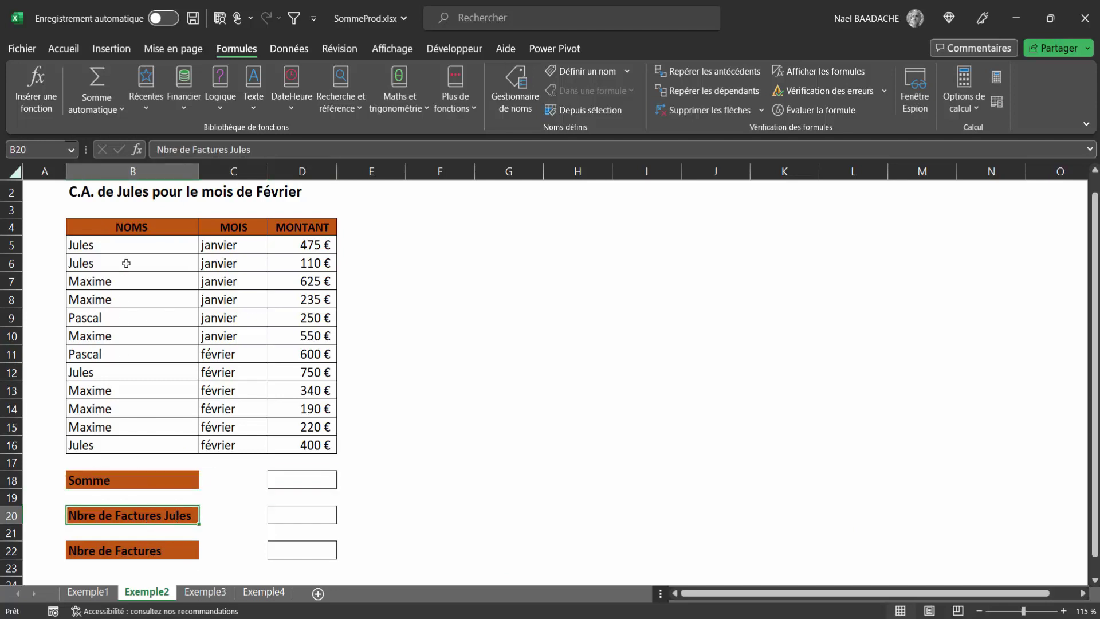
left_click(131, 549)
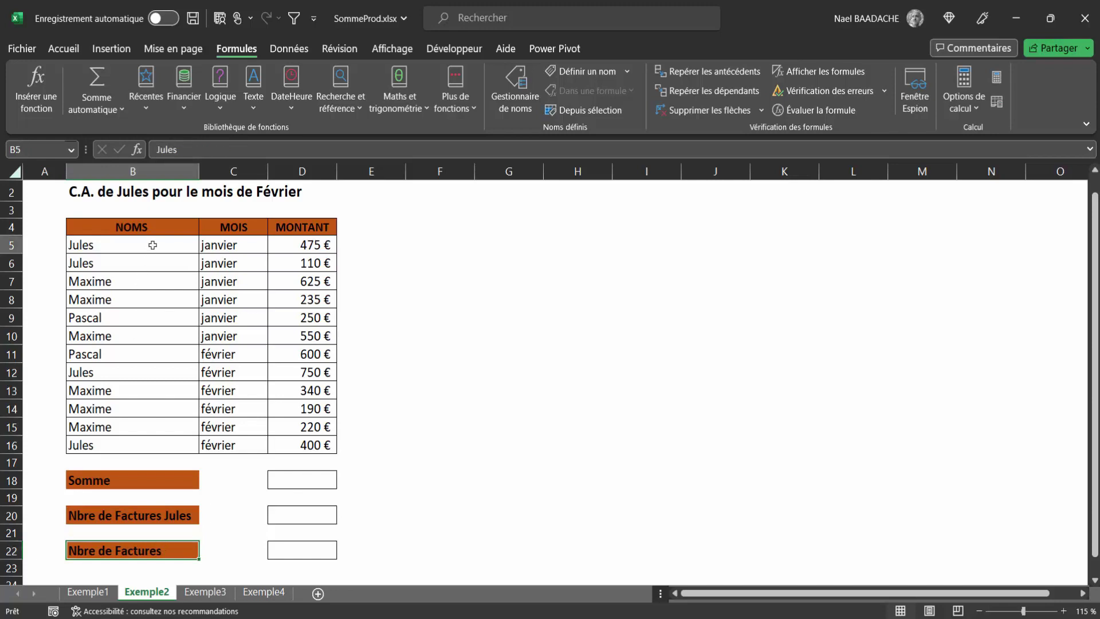
left_click_drag(151, 245, 147, 445)
left_click(310, 479)
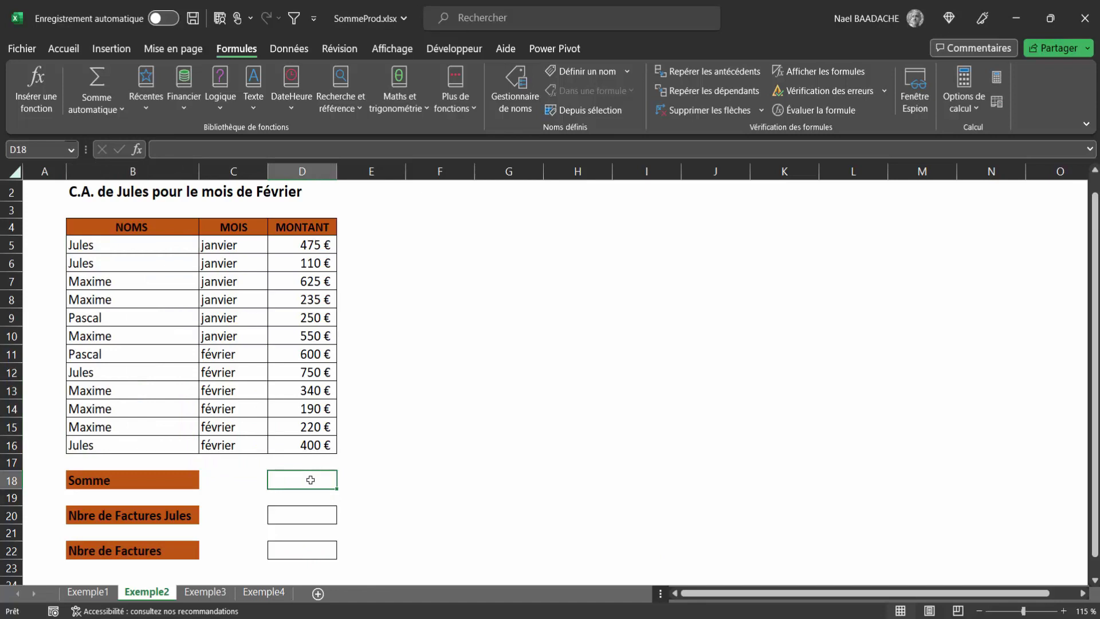
- Enter =SOMMEPROD((B5:B16="Jules")*(C5:C16="Février")*(D5:D16)) in D18, returning 1 150 €
type("=so")
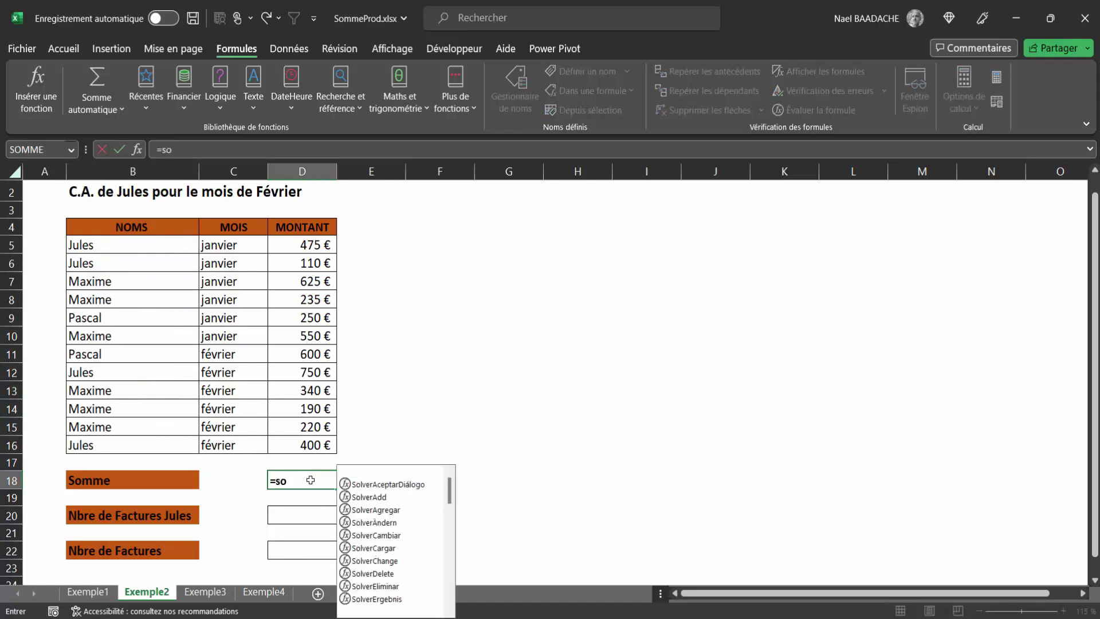
type("mmeprod((")
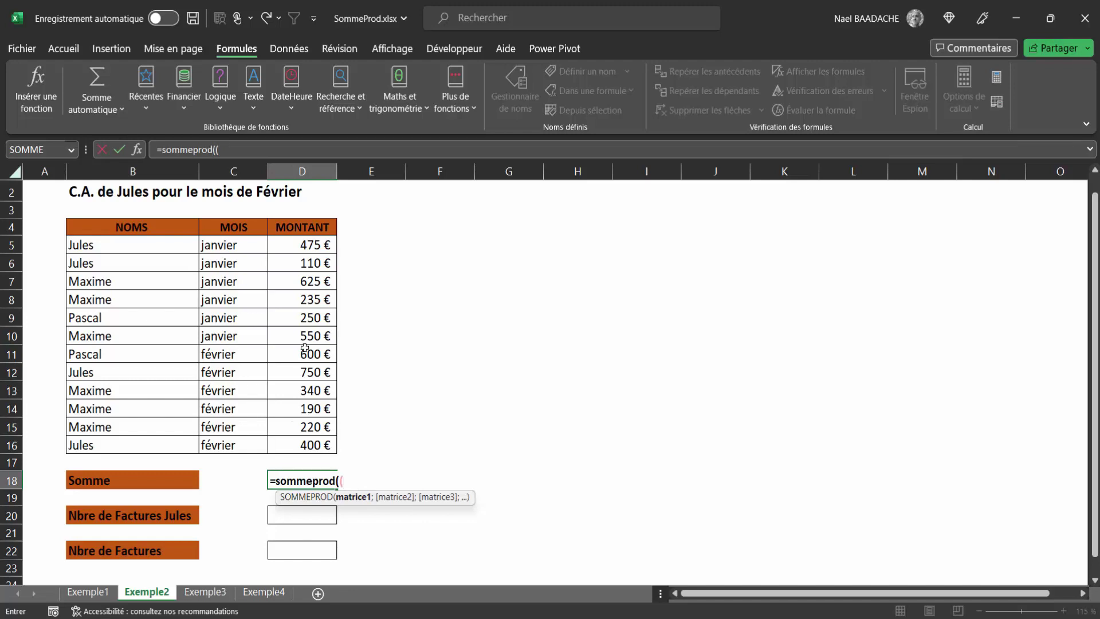
left_click_drag(86, 244, 102, 446)
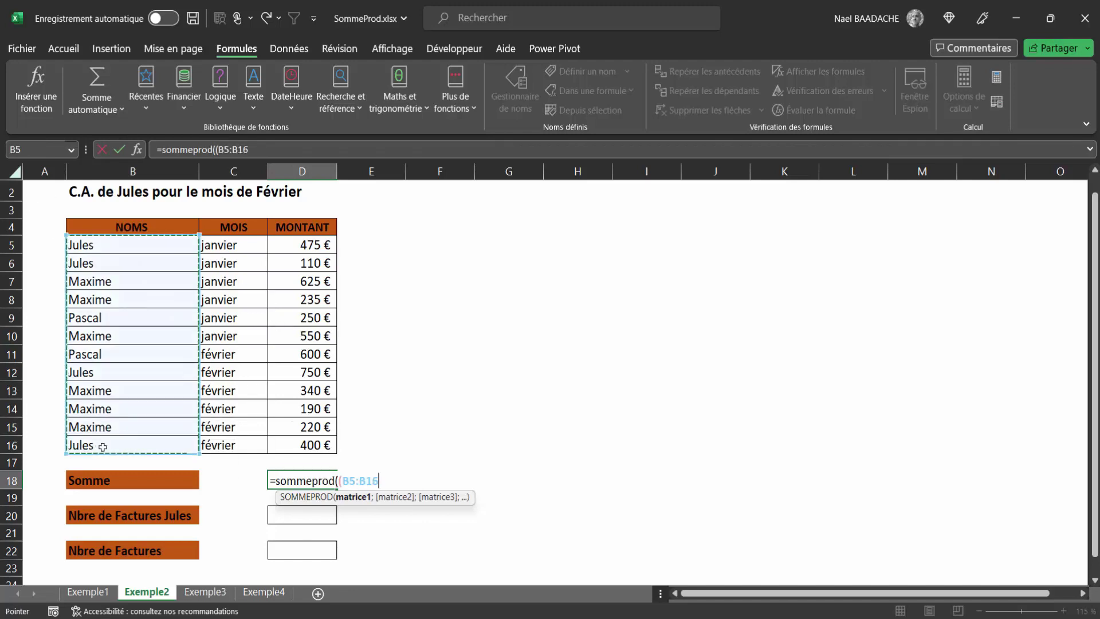
type("=\"Jules\")*(")
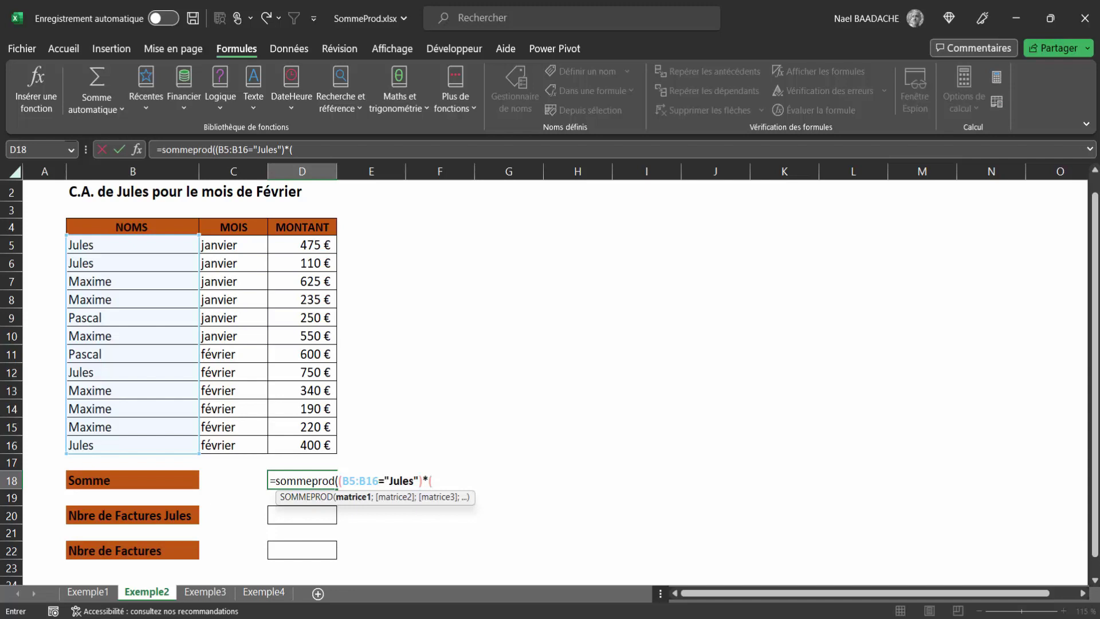
left_click_drag(234, 247, 228, 446)
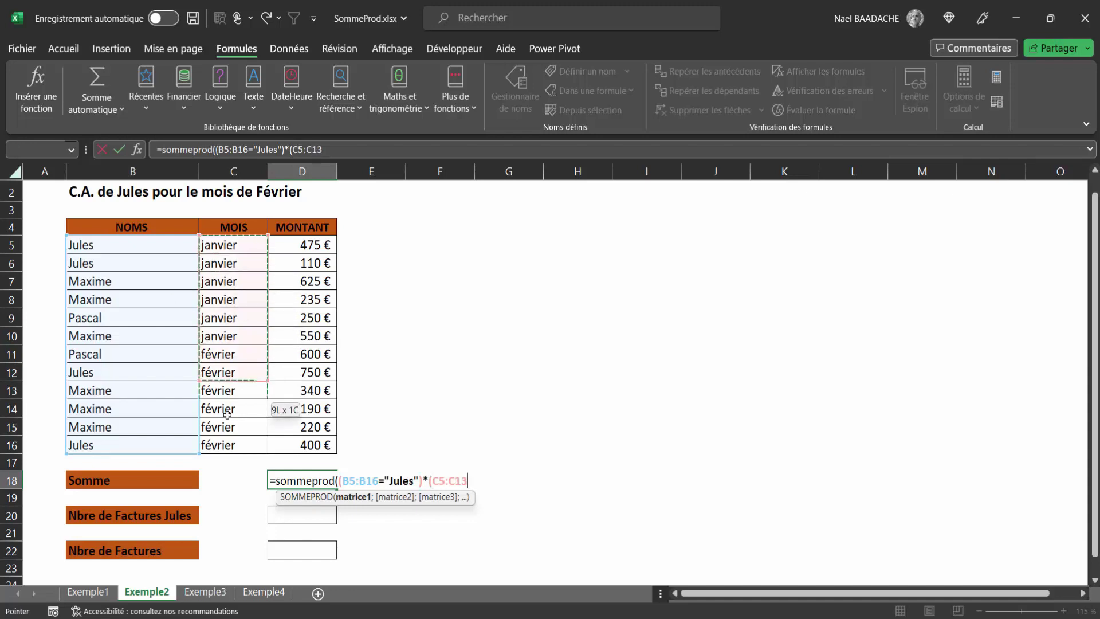
type("=\"")
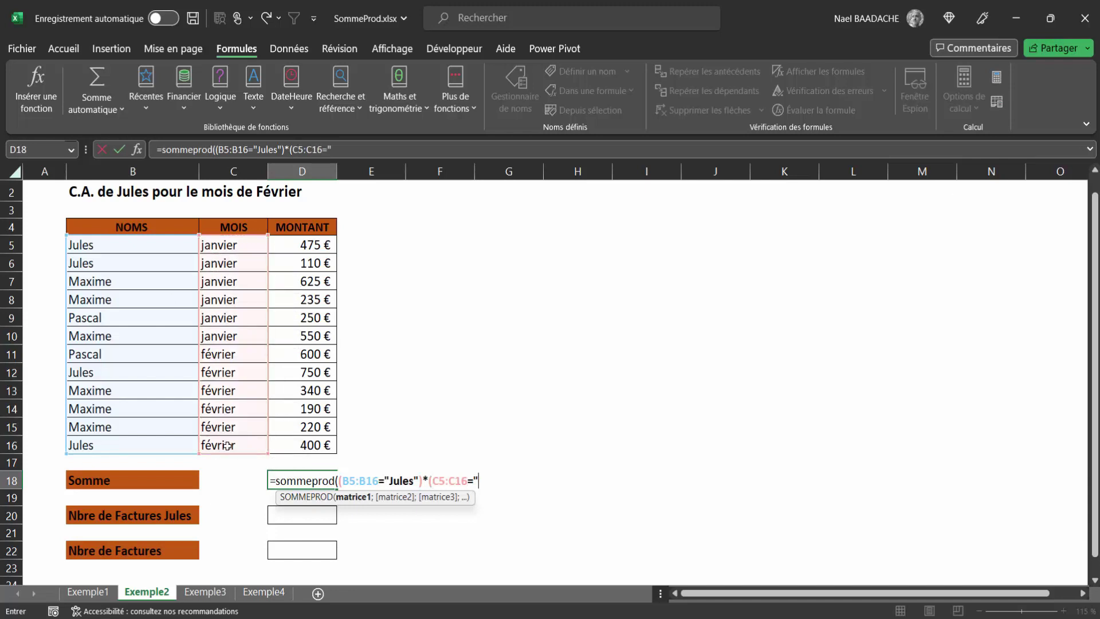
type("Févri")
type("er")
type("\")*")
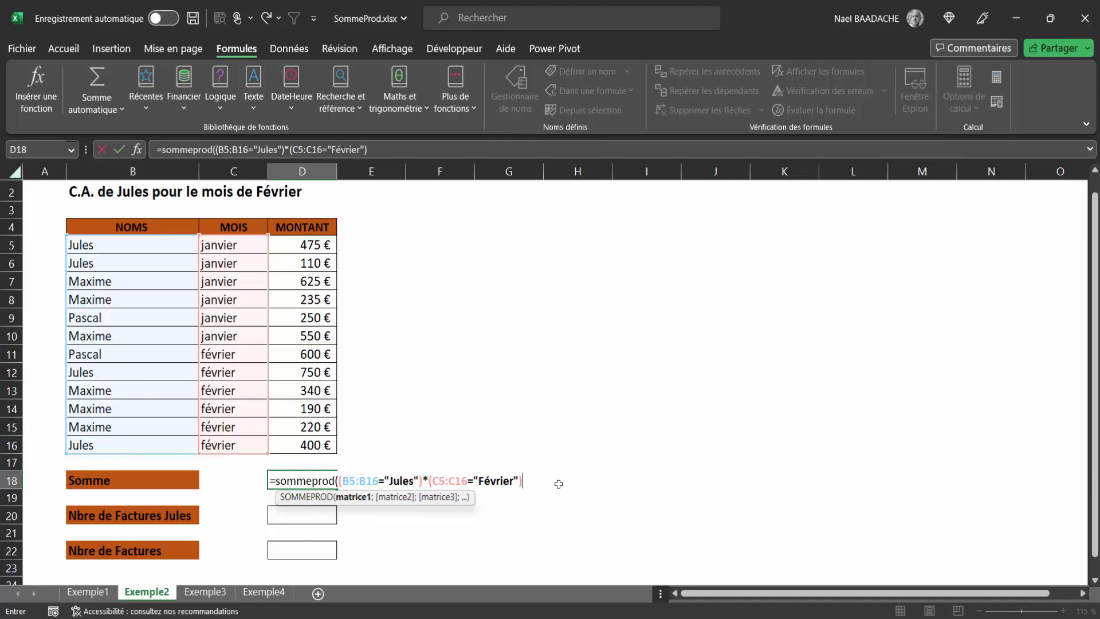
type("(")
left_click_drag(312, 254, 310, 442)
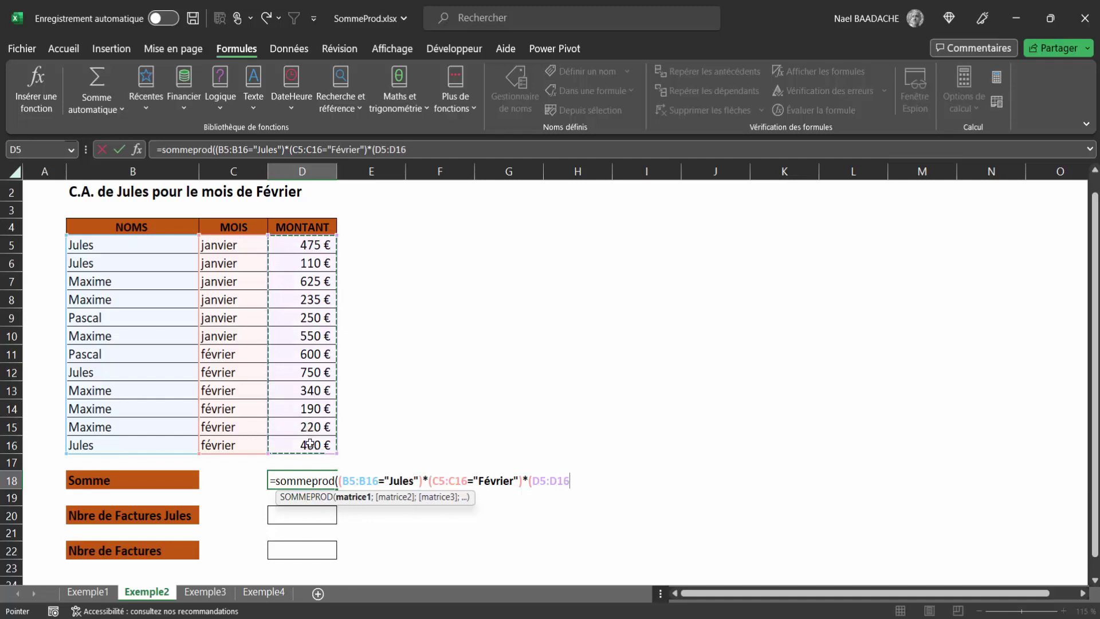
type(")")
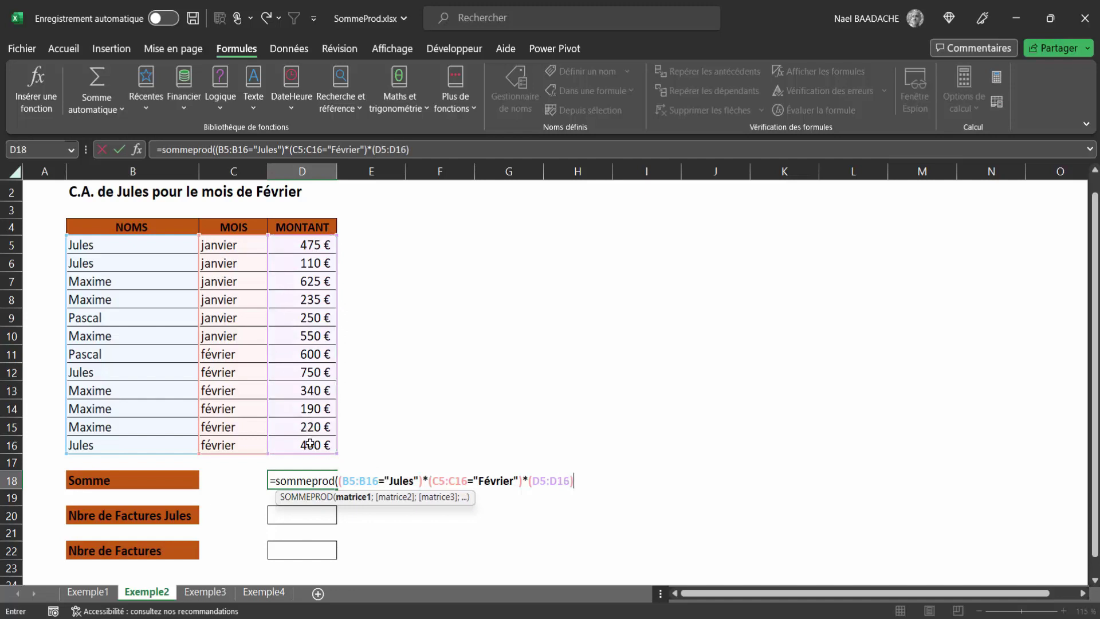
type(")")
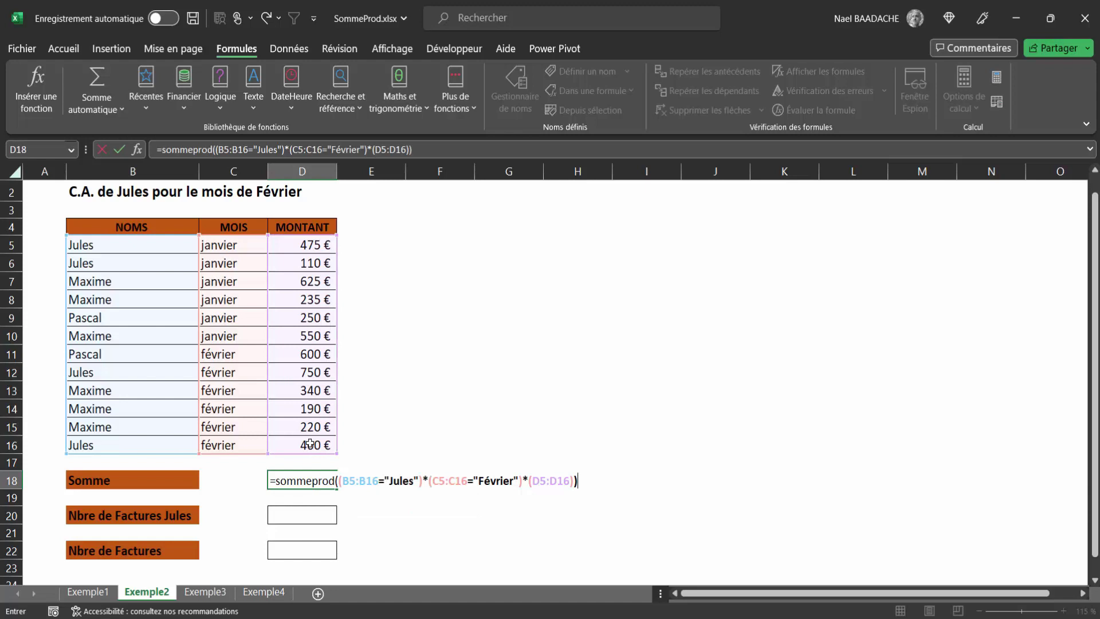
key("ctrl+Return")
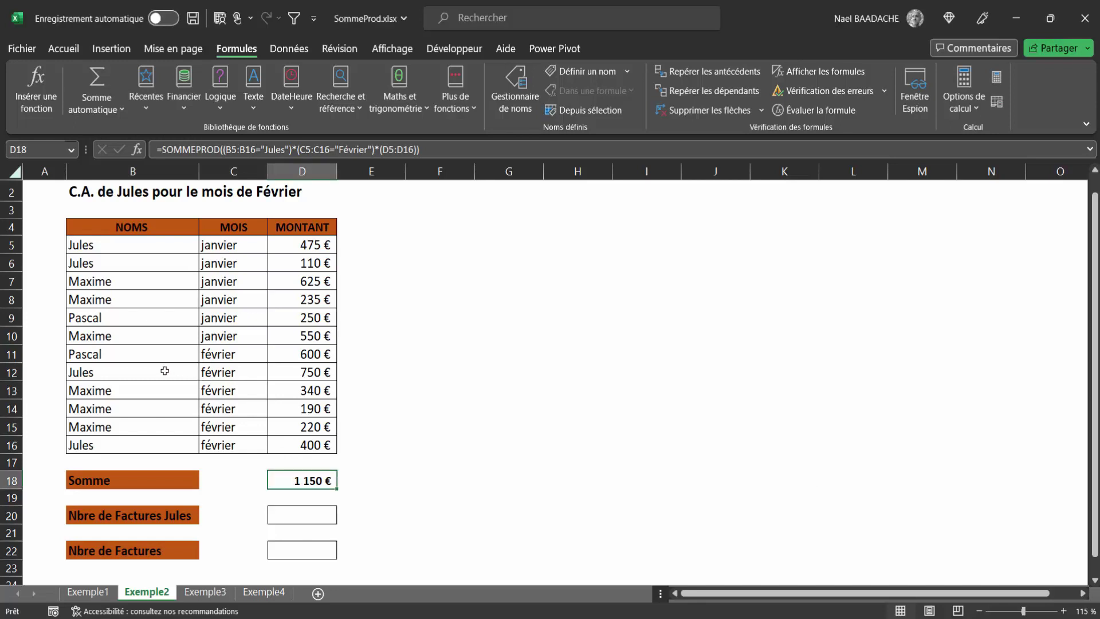
left_click(311, 372)
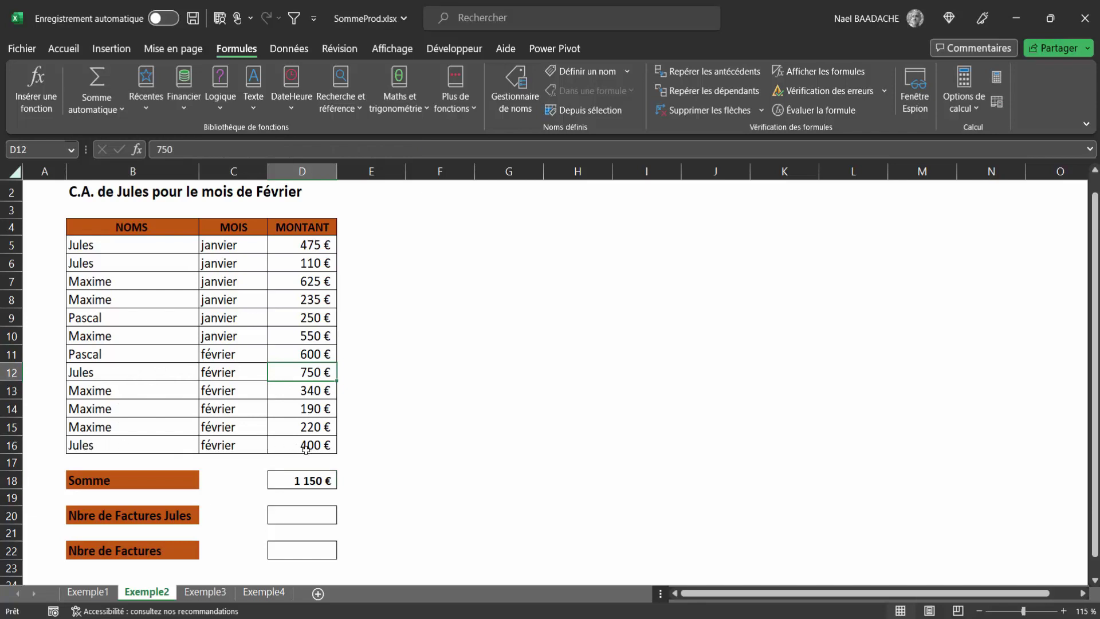
left_click(305, 448, "ctrl")
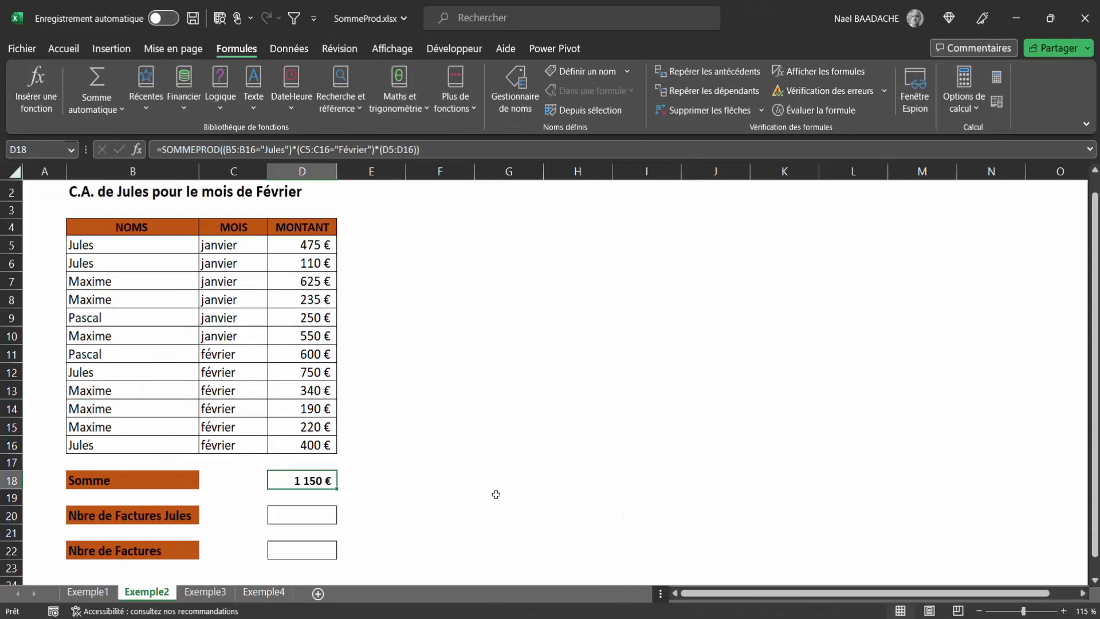
left_click(486, 493)
left_click(325, 482)
- Show D18's formula as text in F18 with =FORMULETEXTE(D18)
left_click(445, 482)
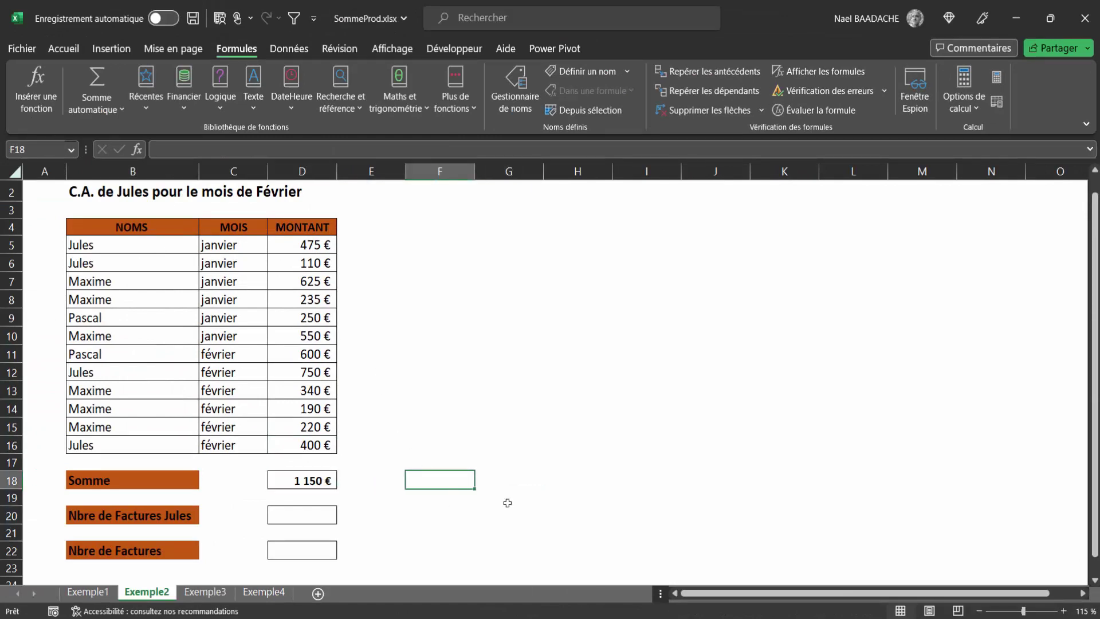
type("=formul")
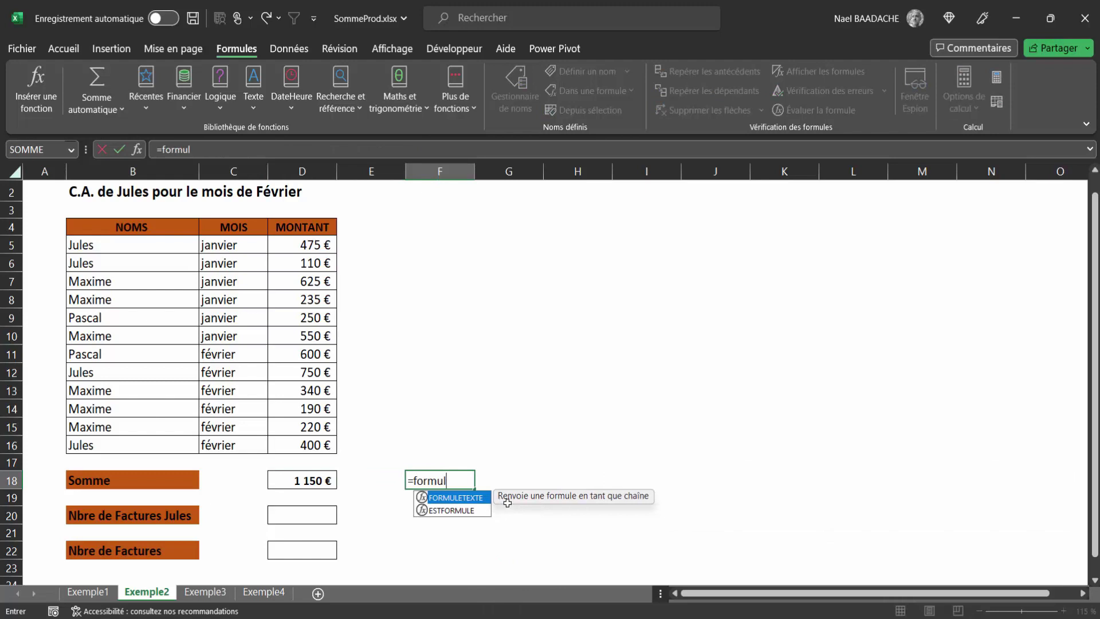
double_click(481, 496)
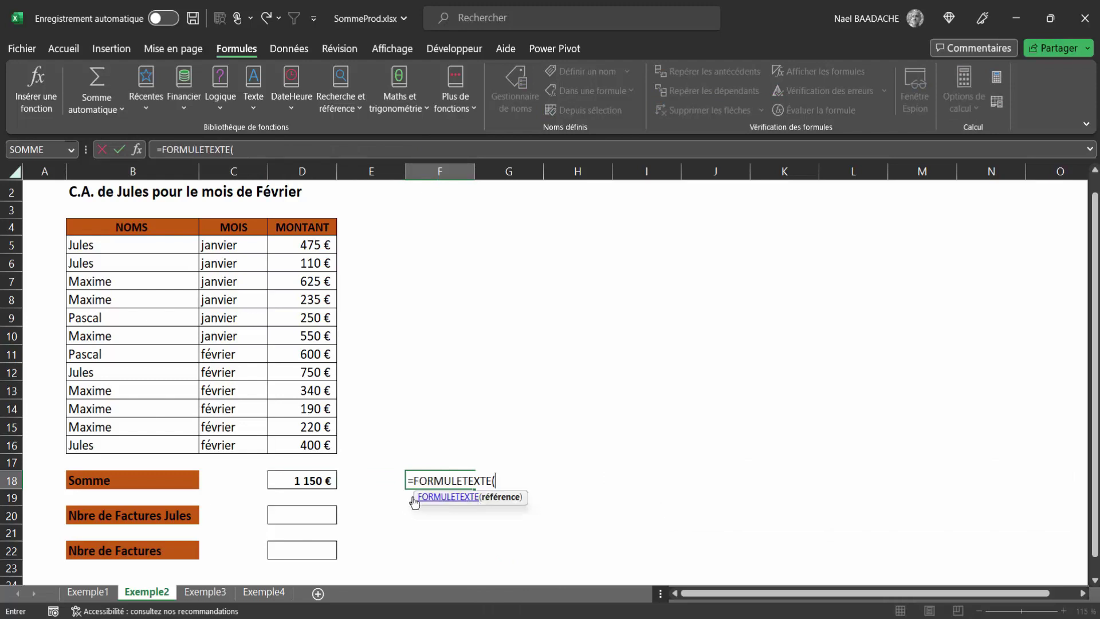
left_click(311, 482)
key("Return")
left_click(311, 481)
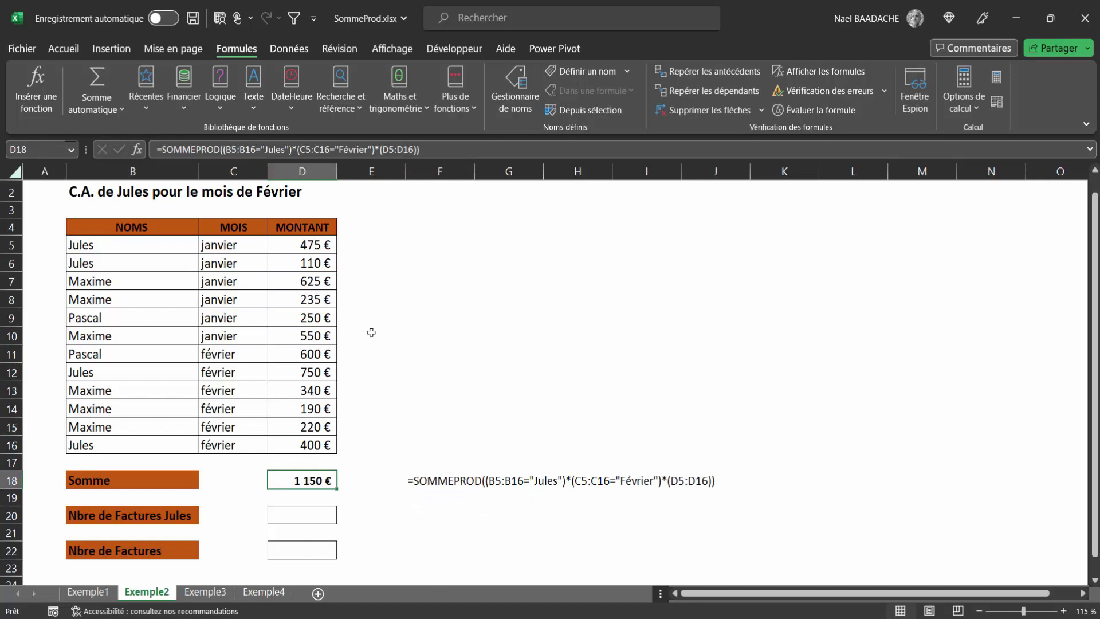
left_click(242, 51)
- Step through D18's evaluation, from the Jules and Février tests to the final 1 150 €
left_click(818, 111)
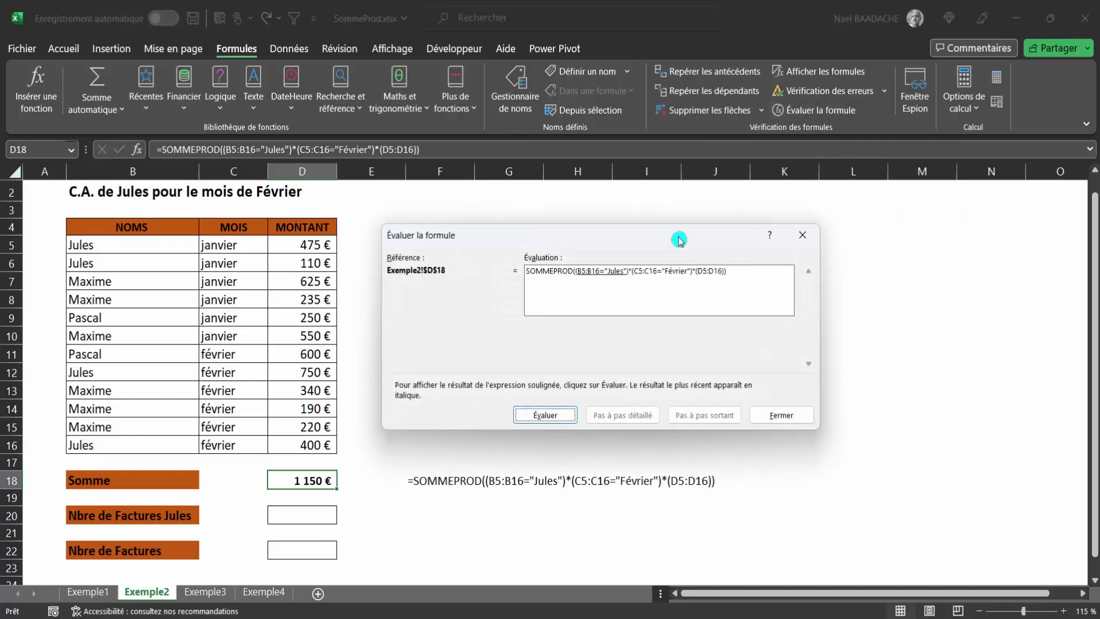
left_click_drag(677, 236, 637, 201)
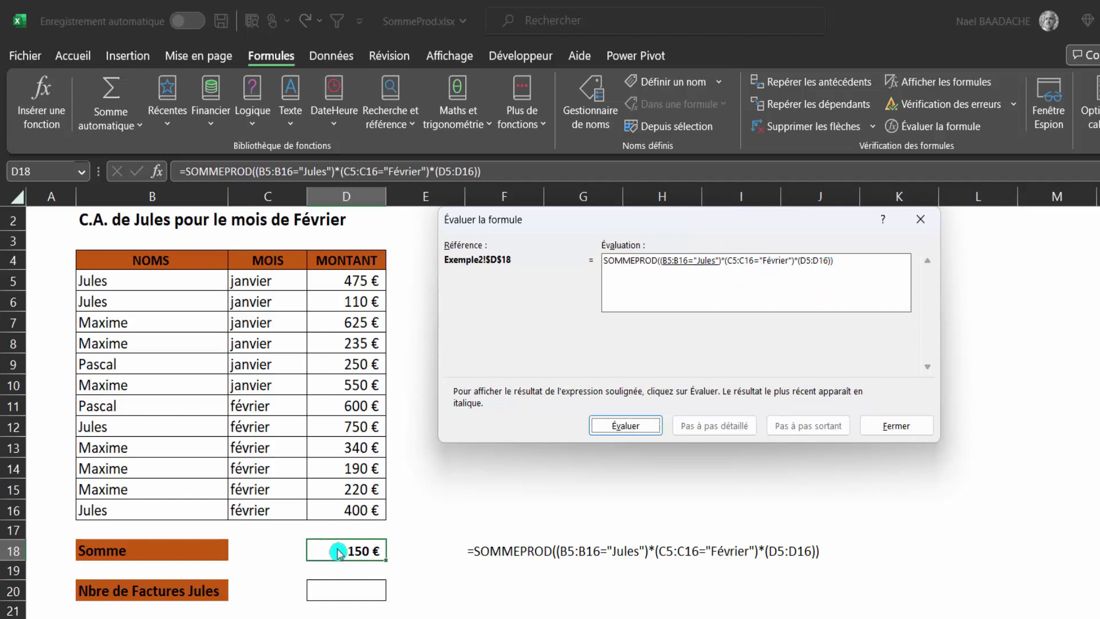
left_click(618, 427)
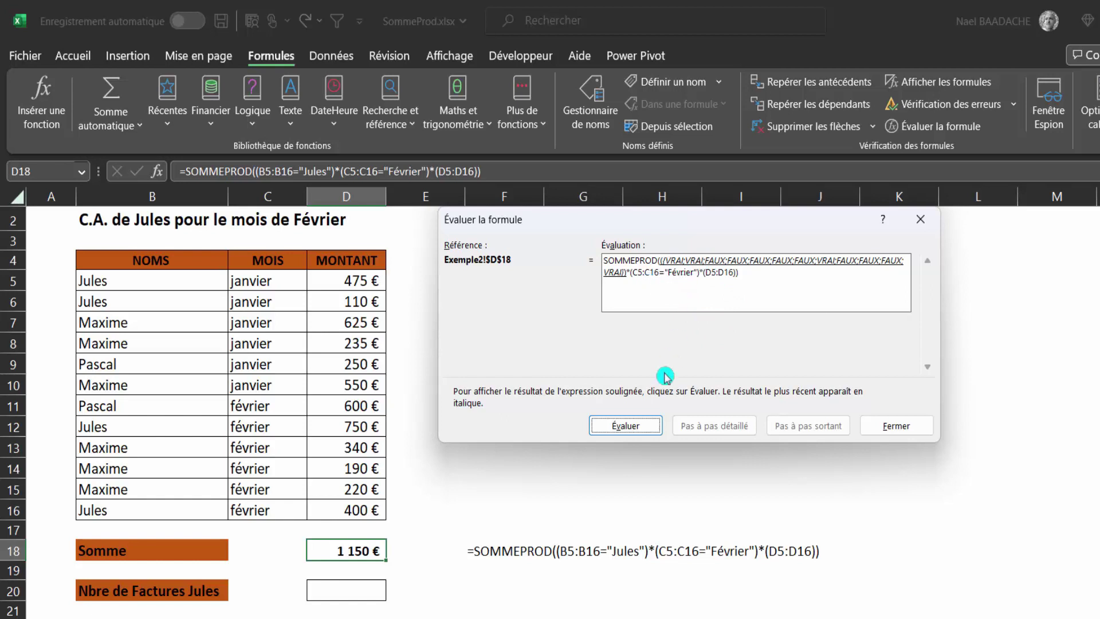
left_click(627, 427)
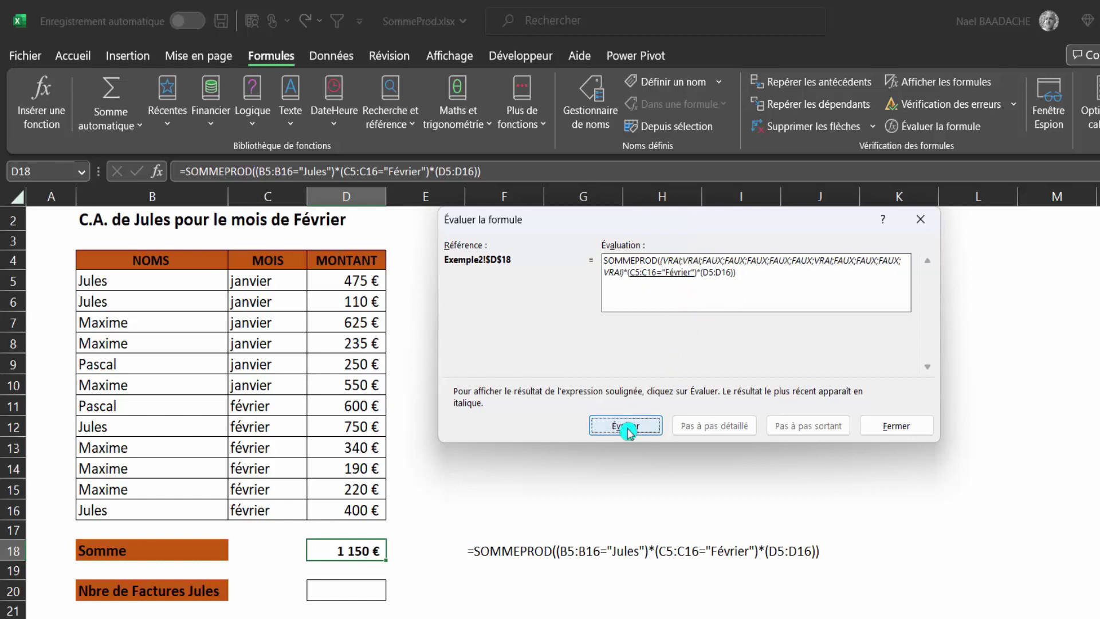
left_click(627, 427)
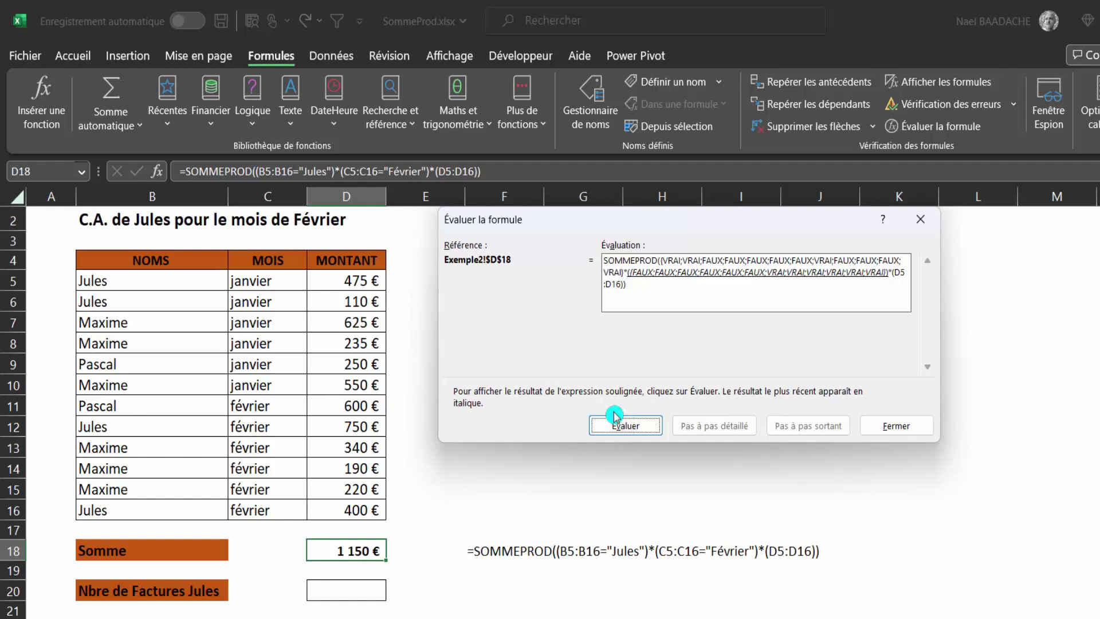
left_click(614, 416)
left_click(631, 427)
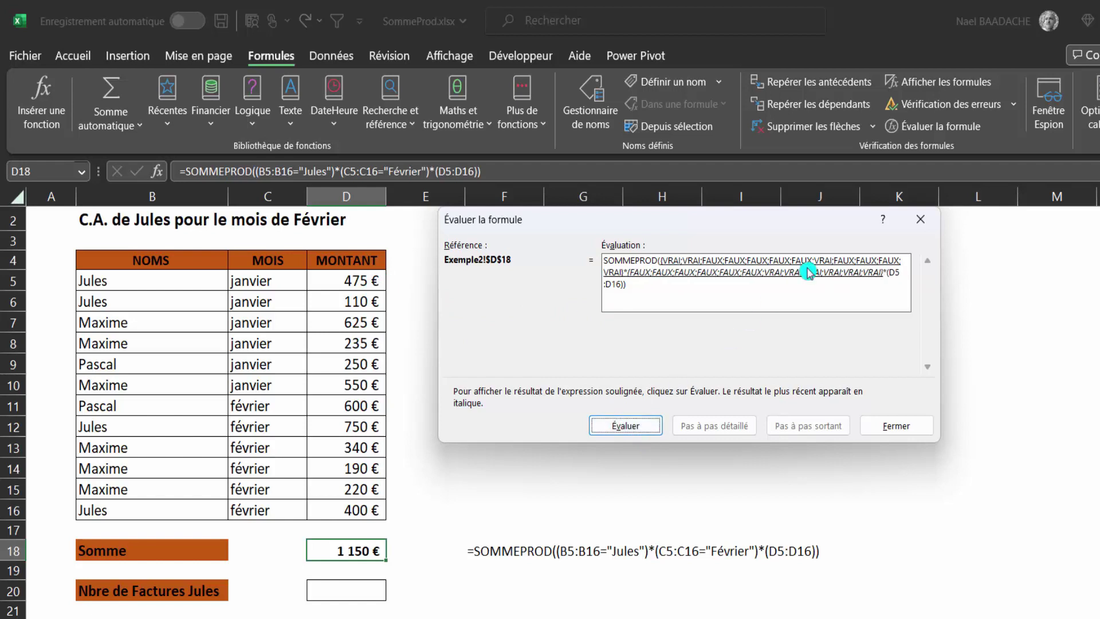
left_click(617, 429)
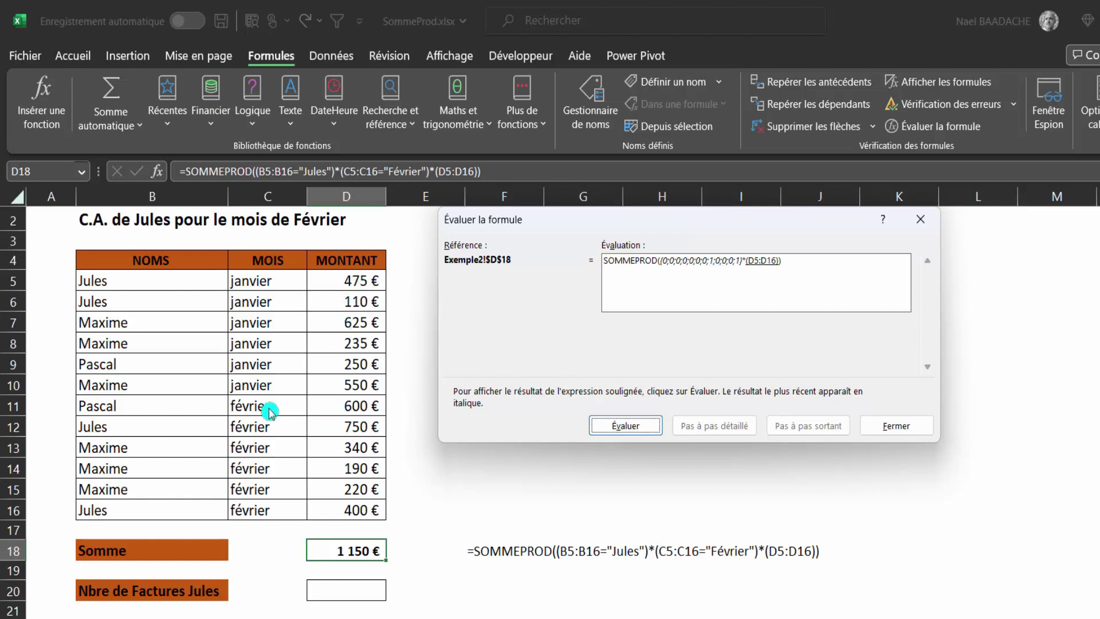
left_click(630, 428)
left_click(630, 428)
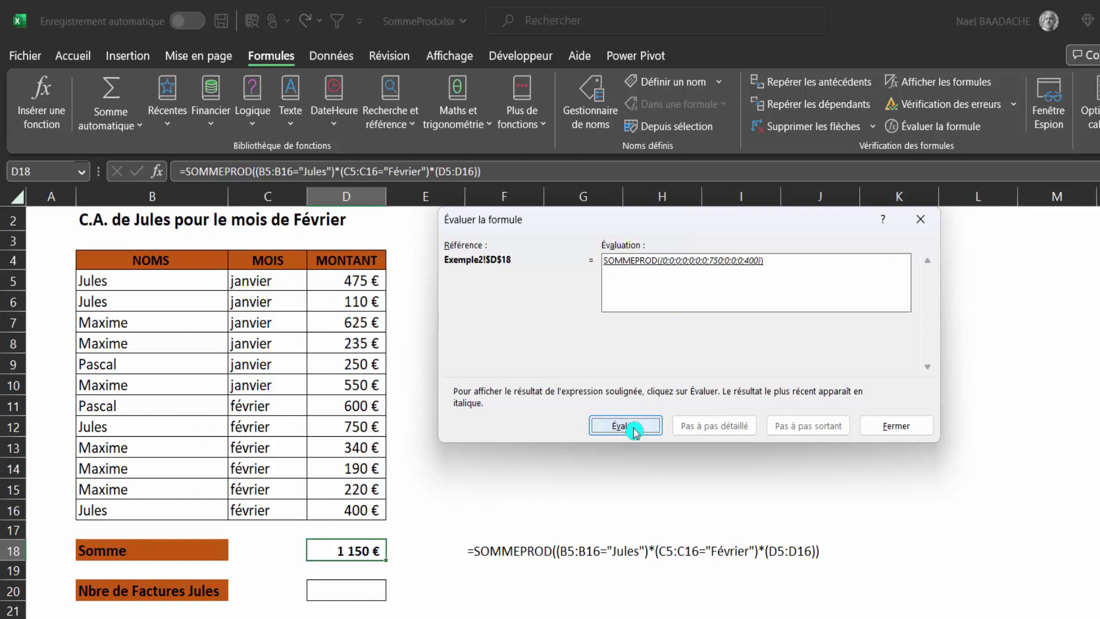
left_click(630, 427)
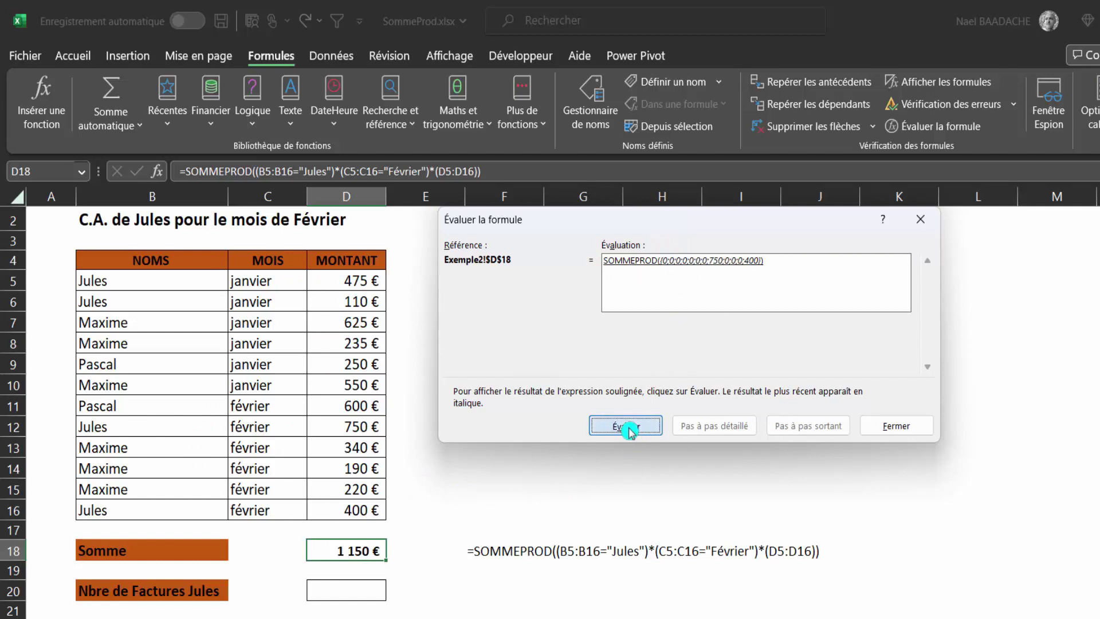
left_click(902, 429)
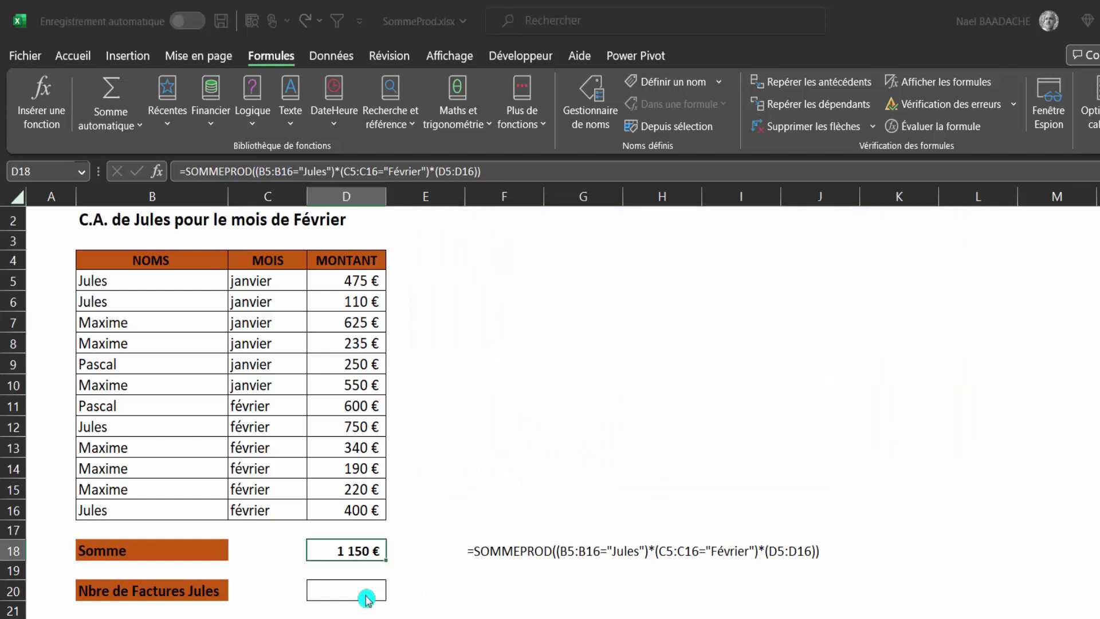
- Enter =SOMMEPROD((B5:B16="Jules")*1) in D20 to count Jules's 4 invoices
key("F2")
left_click(386, 598)
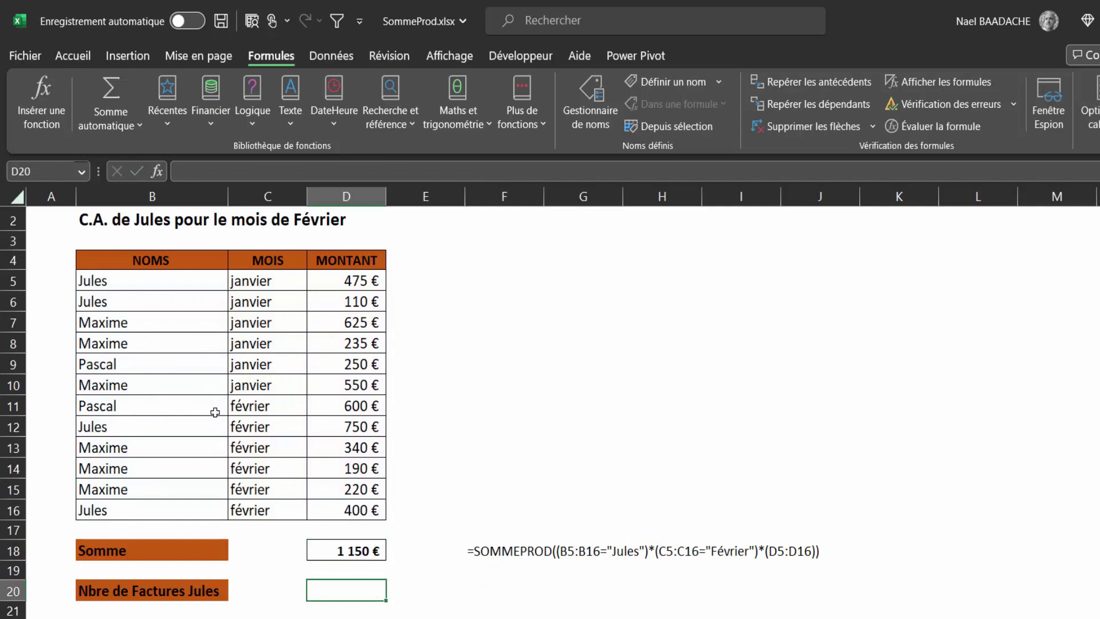
type("=somme")
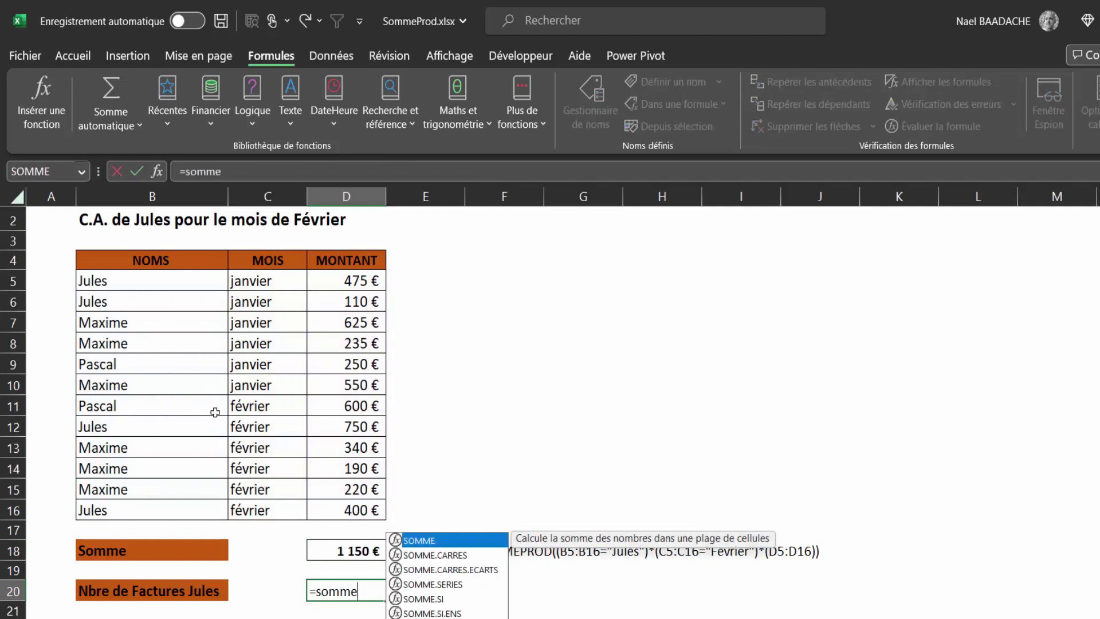
type("prod(")
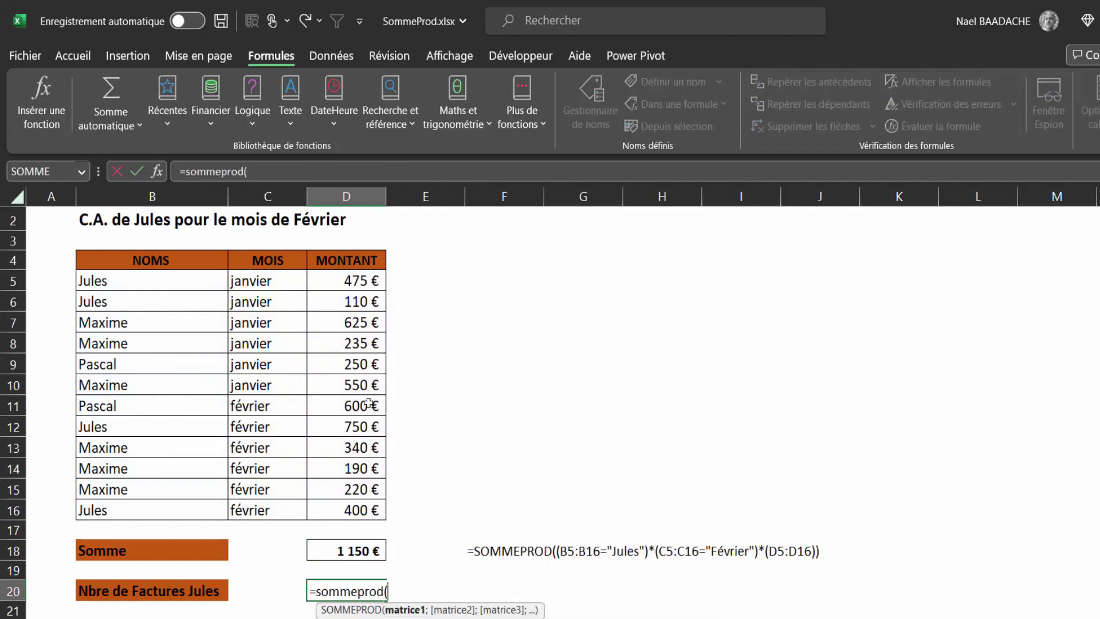
type("(")
left_click(137, 286)
key("ctrl+shift+Down")
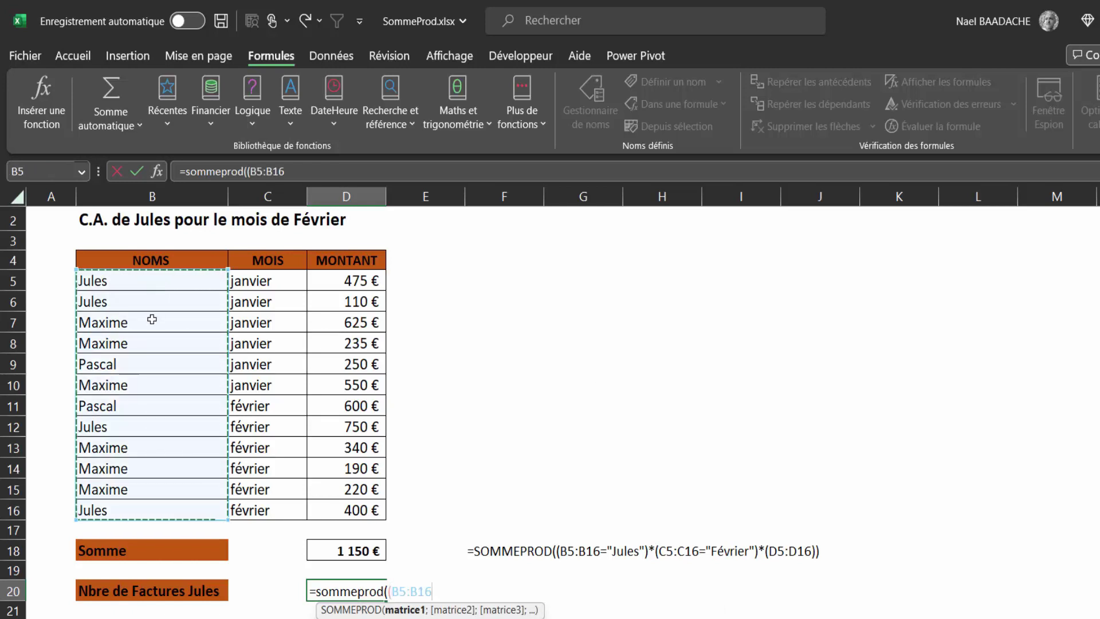
type("=")
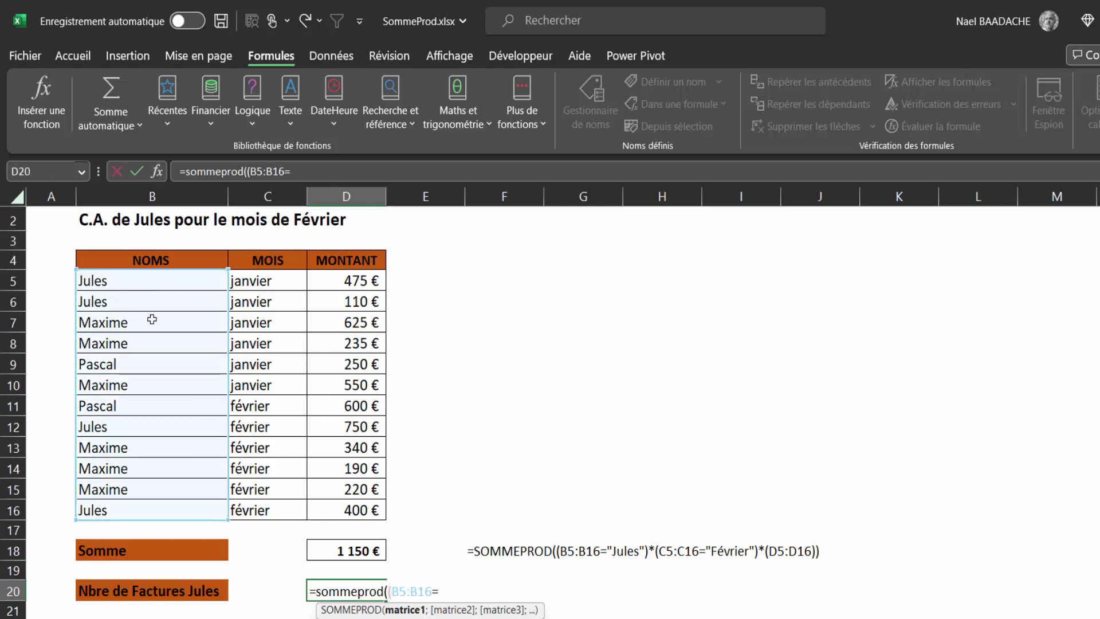
type("\"")
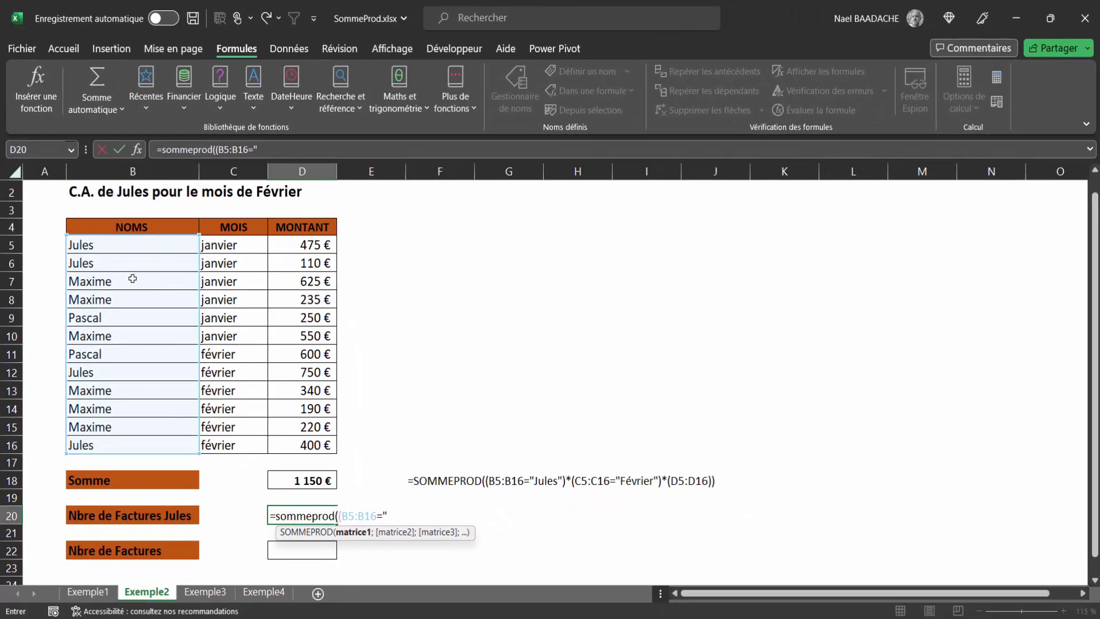
type("Jule")
type("s\")*1")
key("Return")
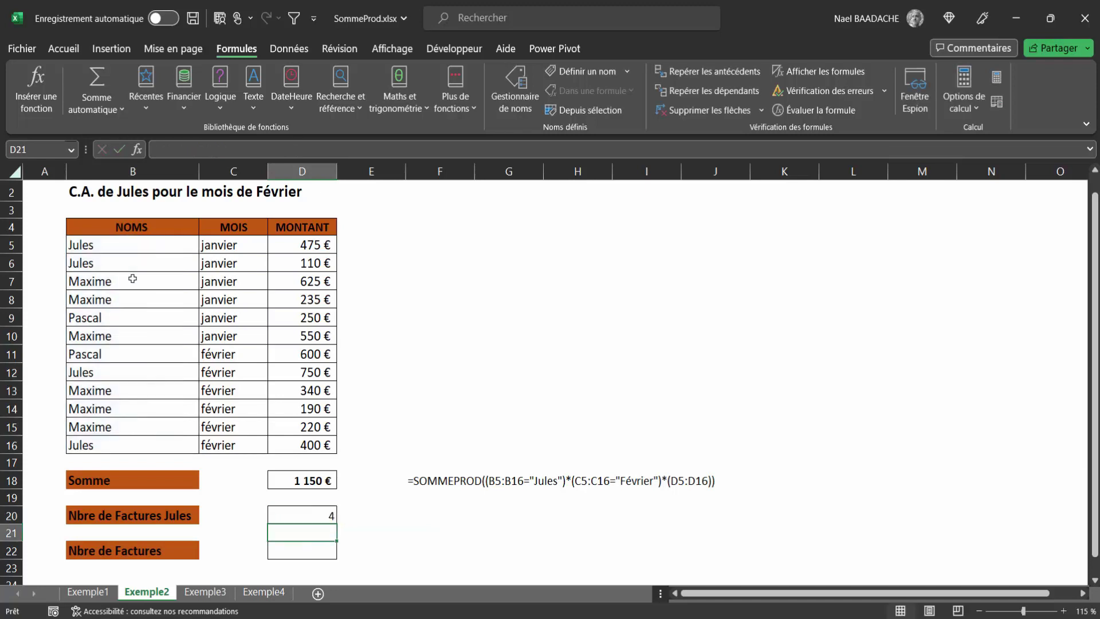
key("Up")
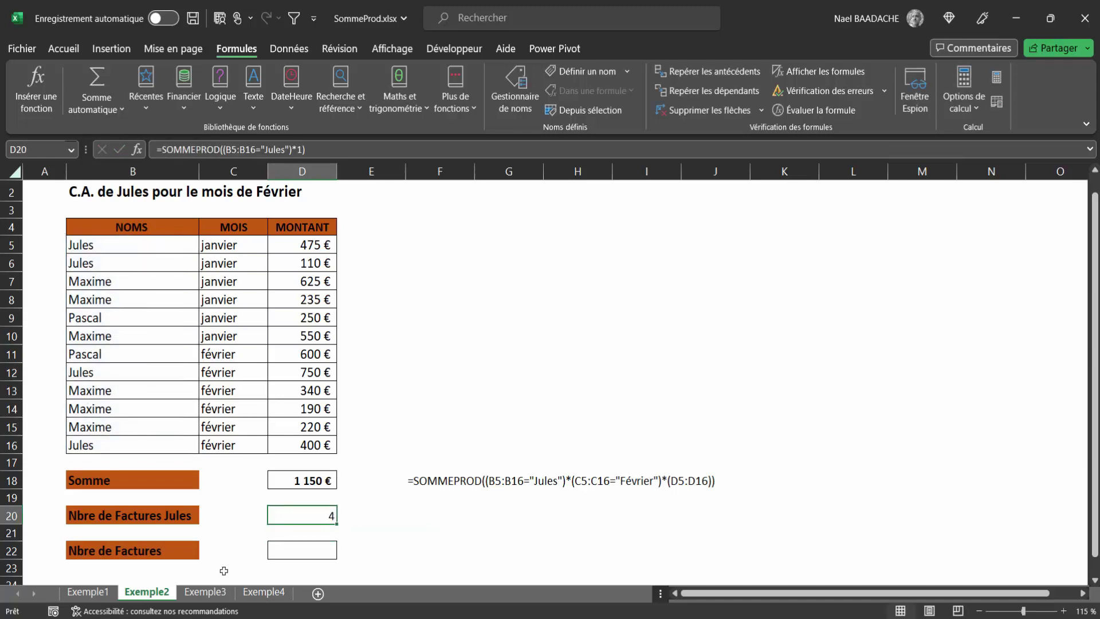
- Enter =SOMMEPROD((B5:B16<>"")*1) in D22 to count all 12 invoices
left_click(311, 552)
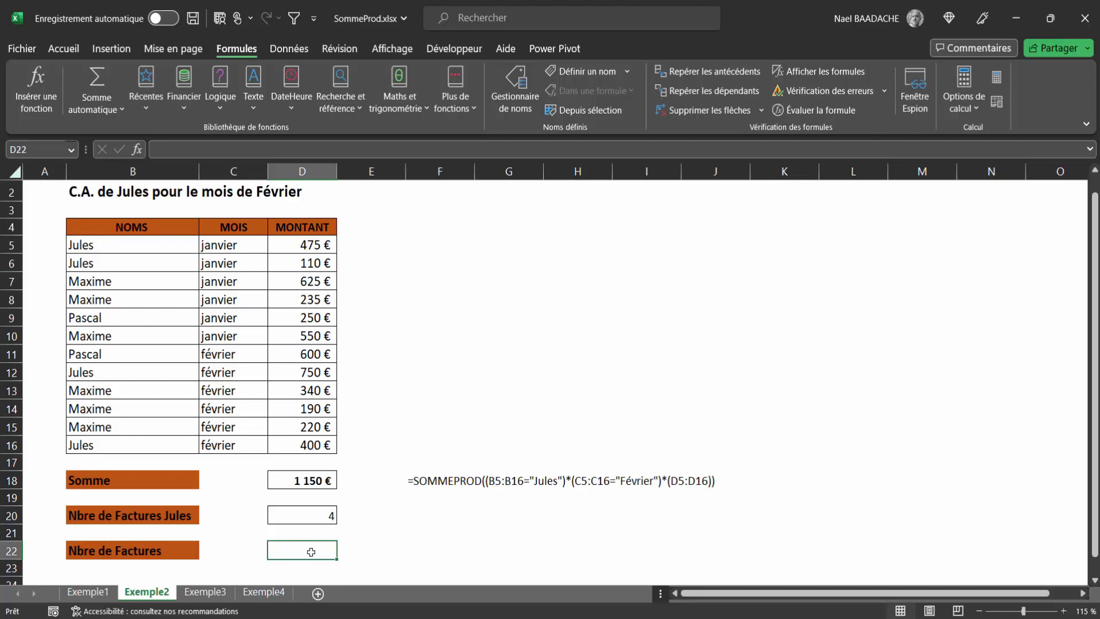
type("=")
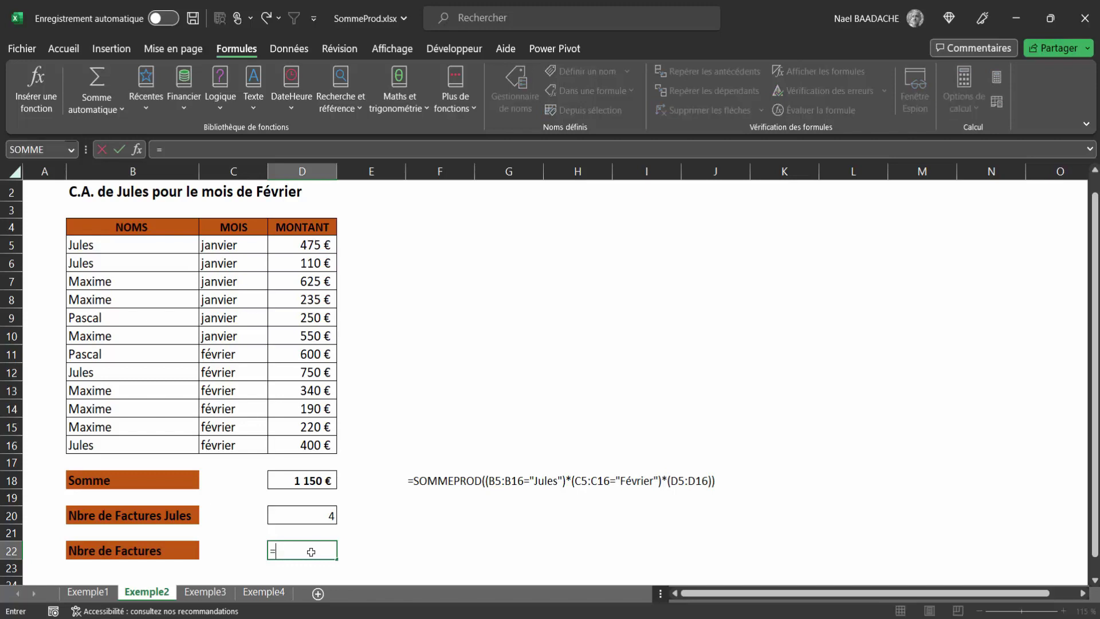
type("sommeprod((")
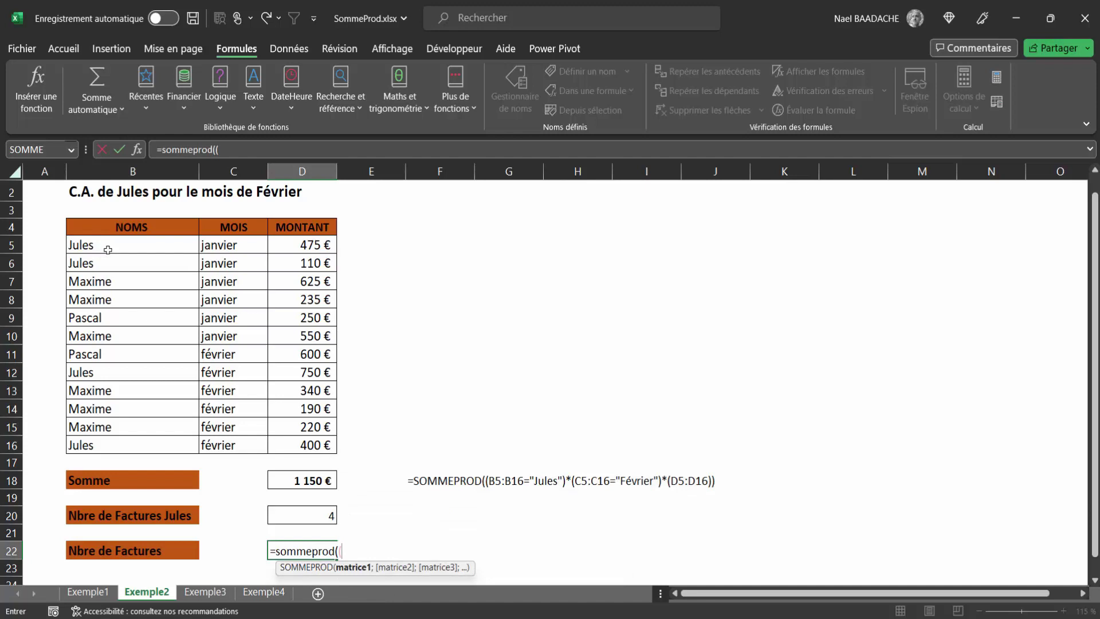
left_click_drag(106, 246, 109, 445)
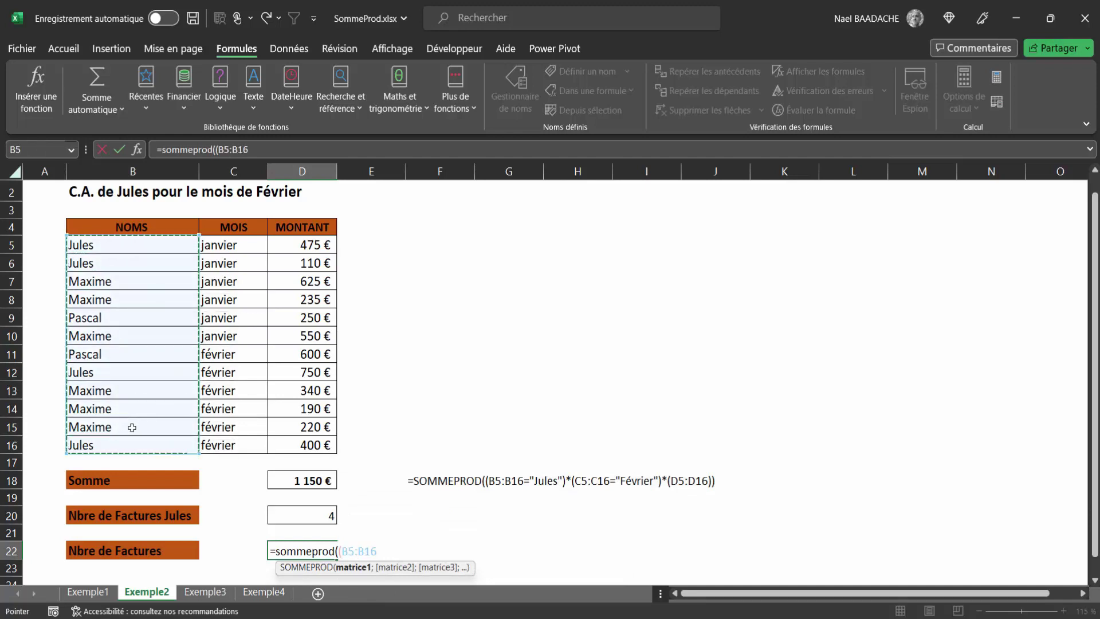
type("<>")
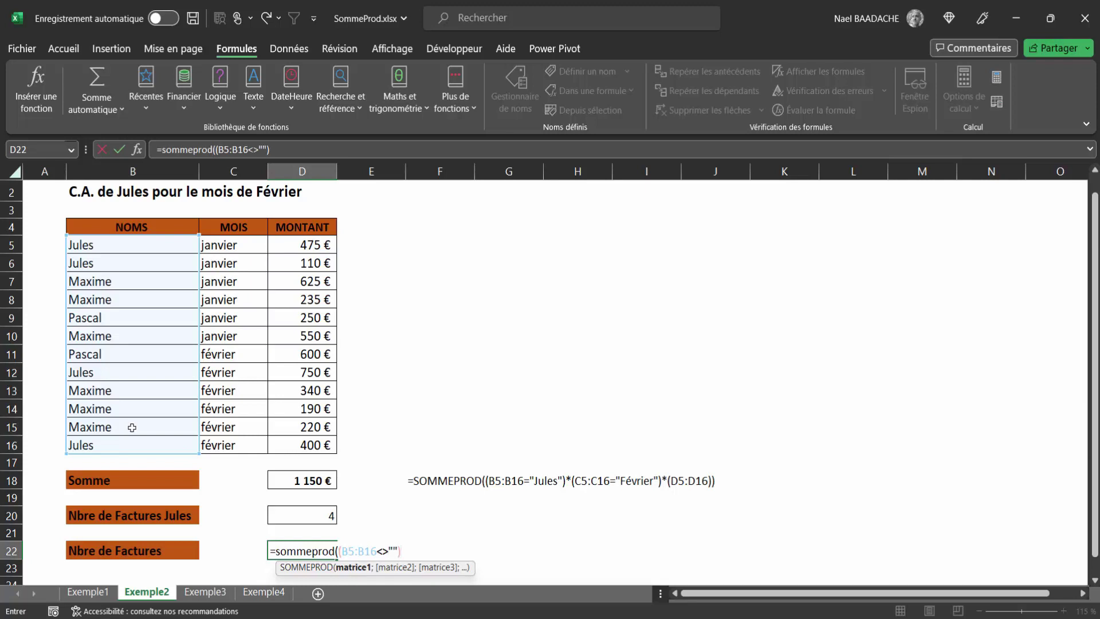
type(")")
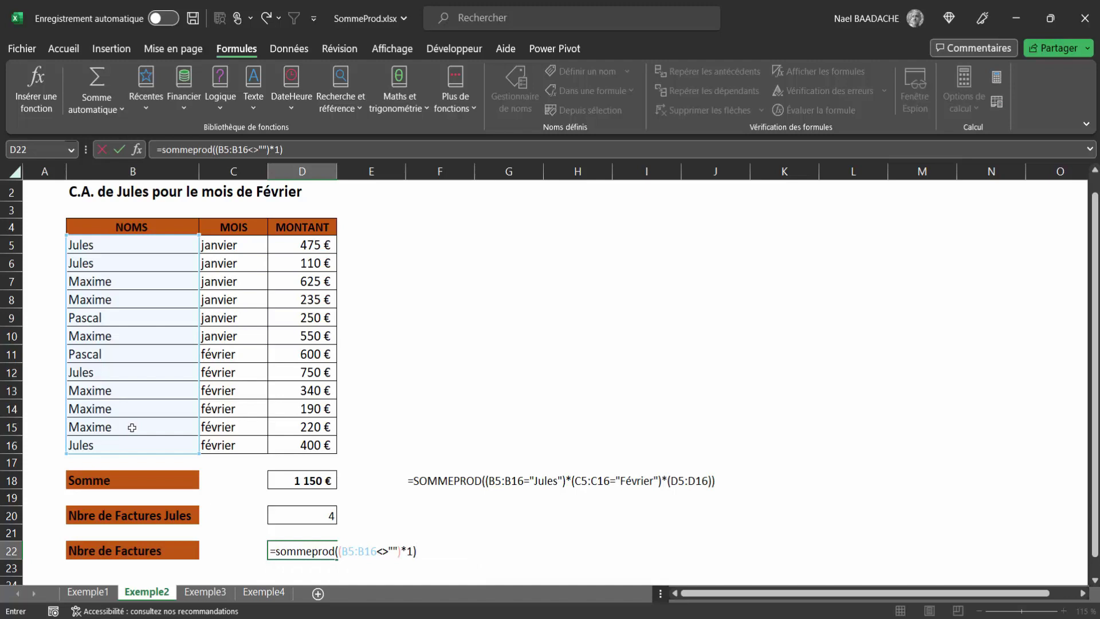
key("Return")
key("Up")
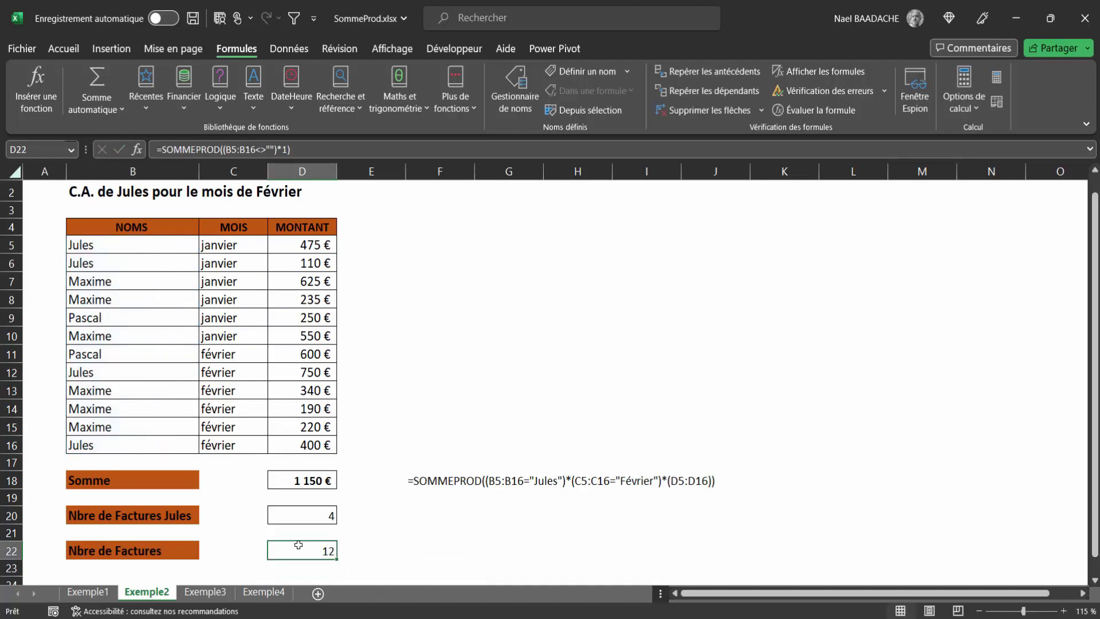
left_click_drag(92, 246, 92, 439)
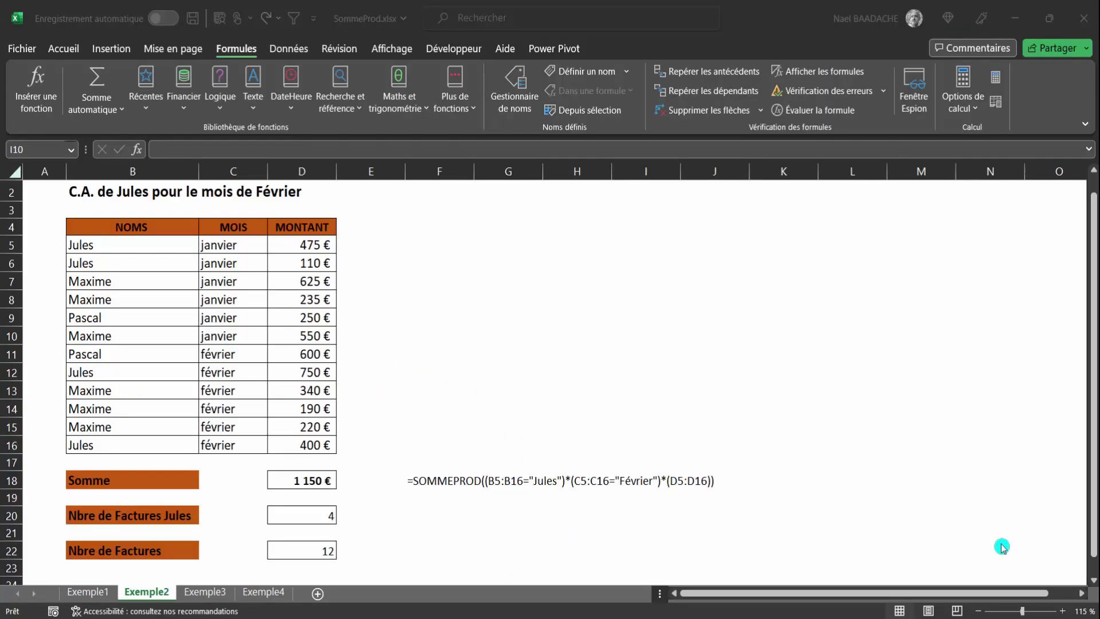
- Switch to Exemple3 and review Jules's January rows, with their names and dates
left_click(204, 592)
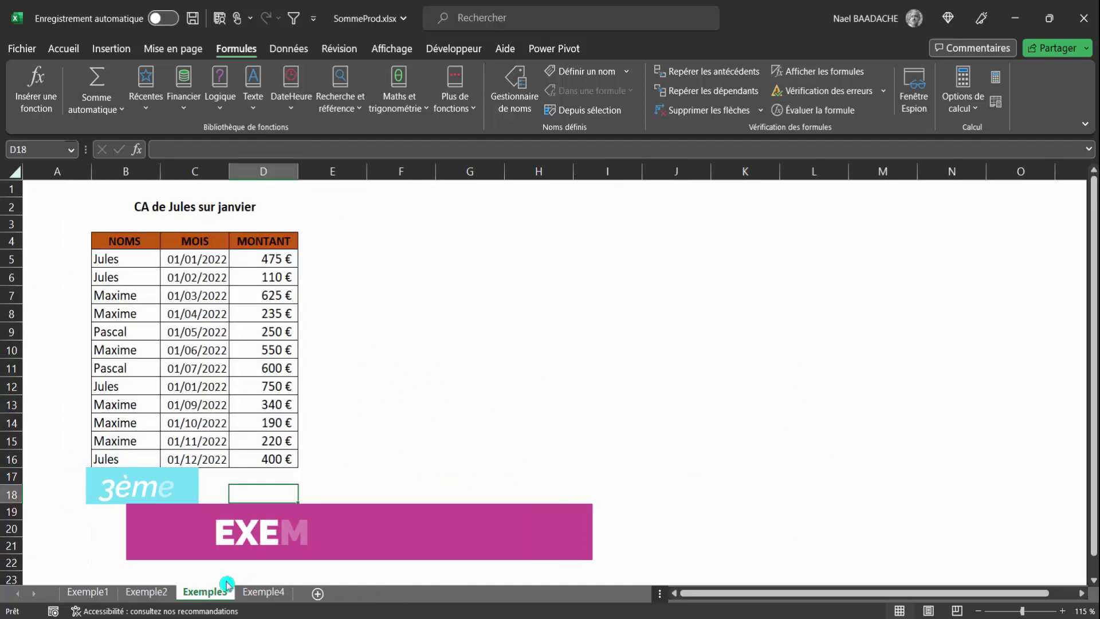
left_click(428, 334)
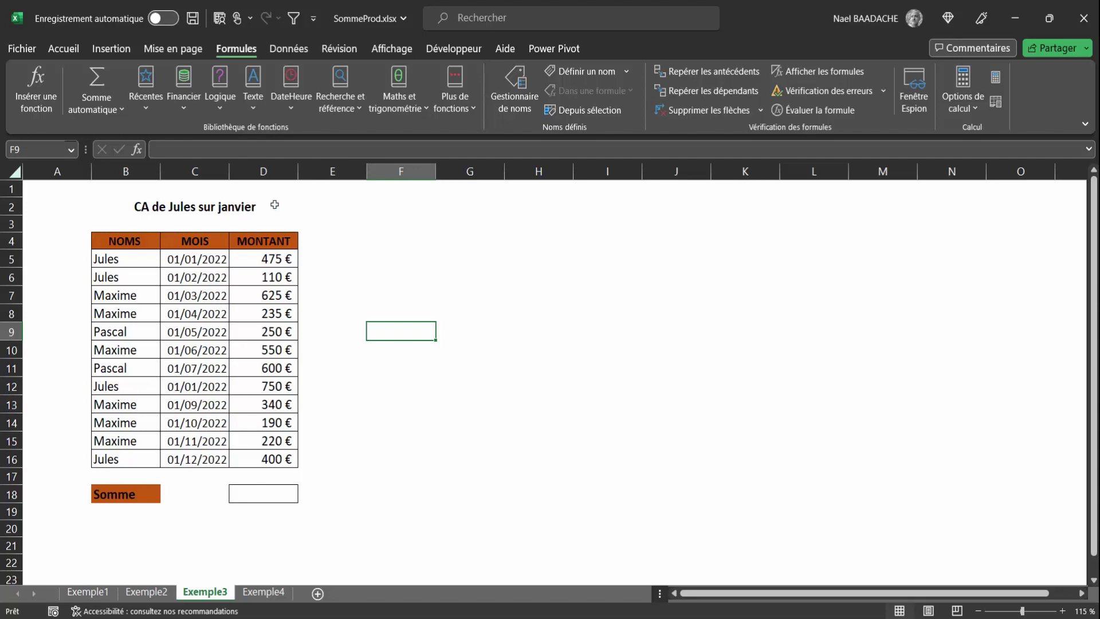
left_click(204, 259)
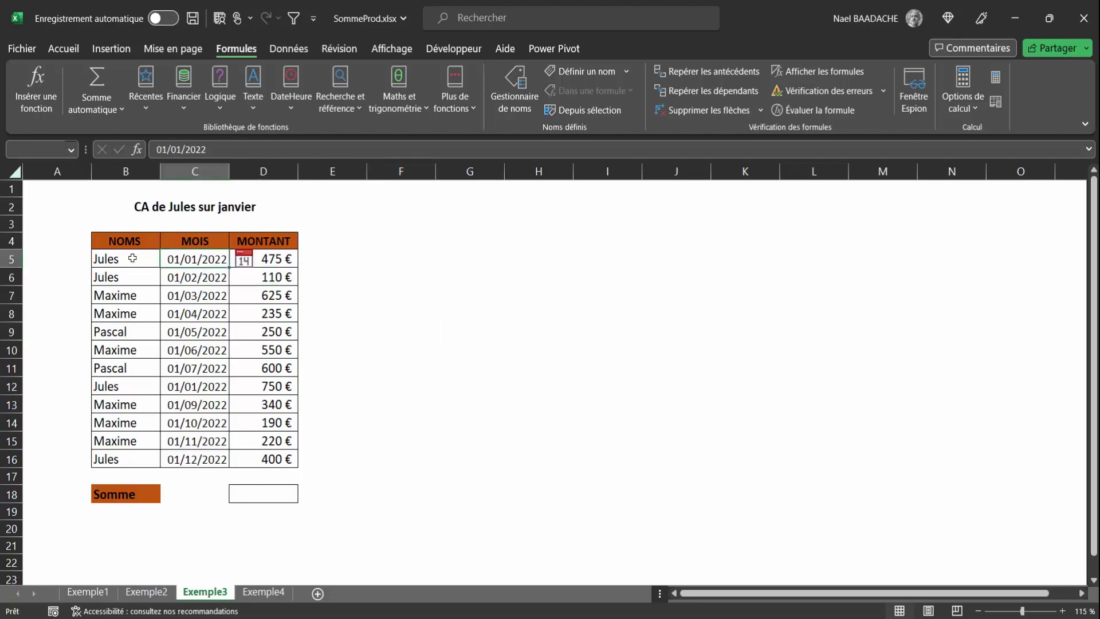
left_click_drag(110, 260, 219, 262)
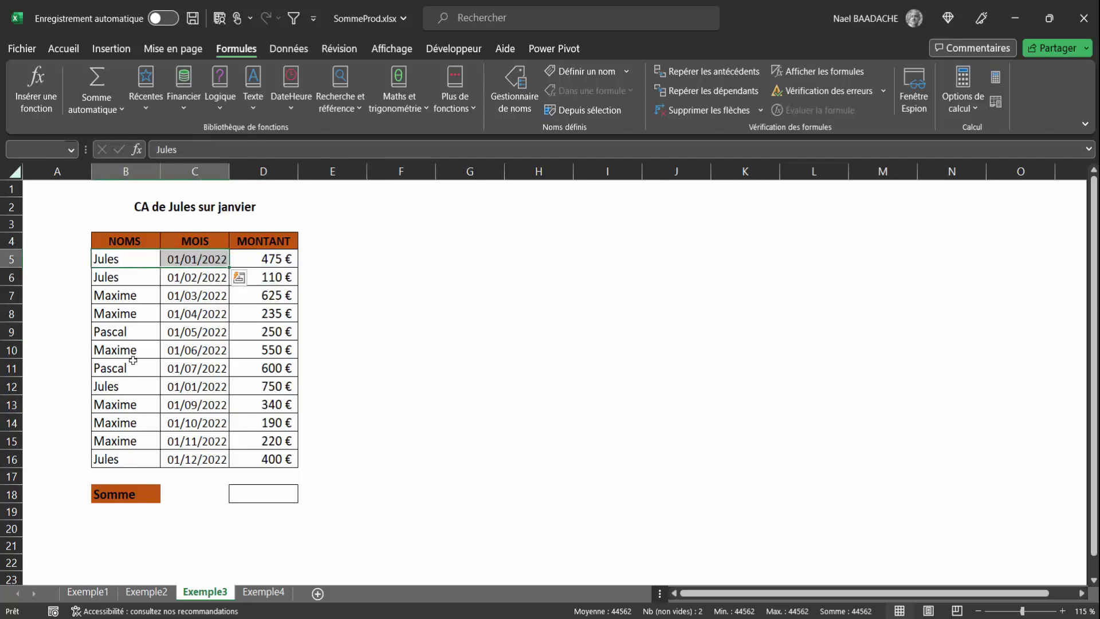
left_click(119, 384)
left_click_drag(120, 383, 200, 386)
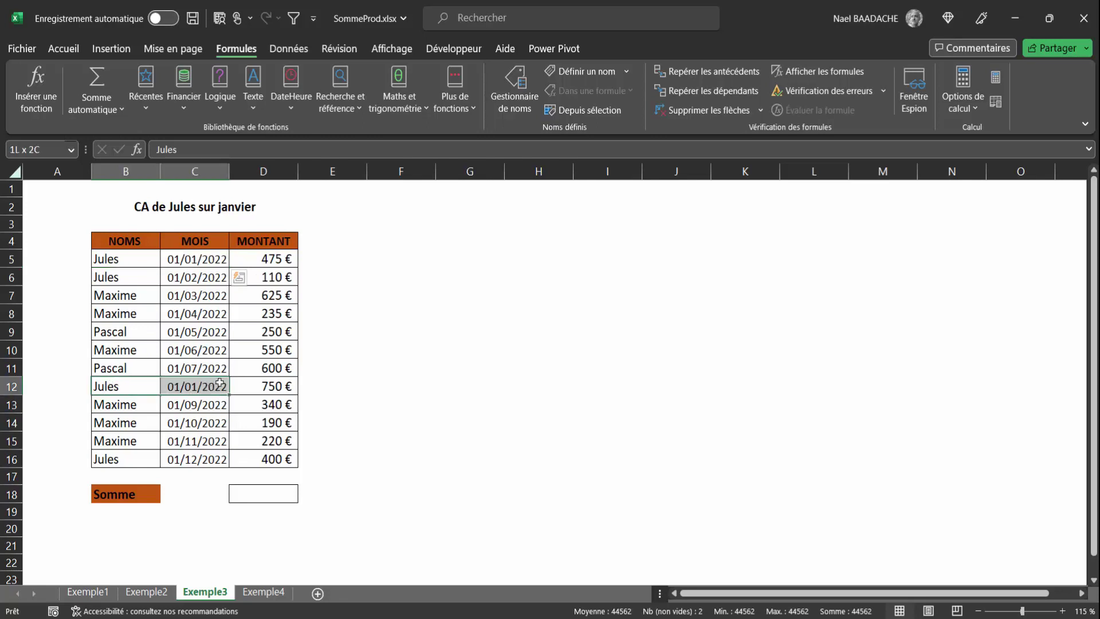
left_click(427, 308)
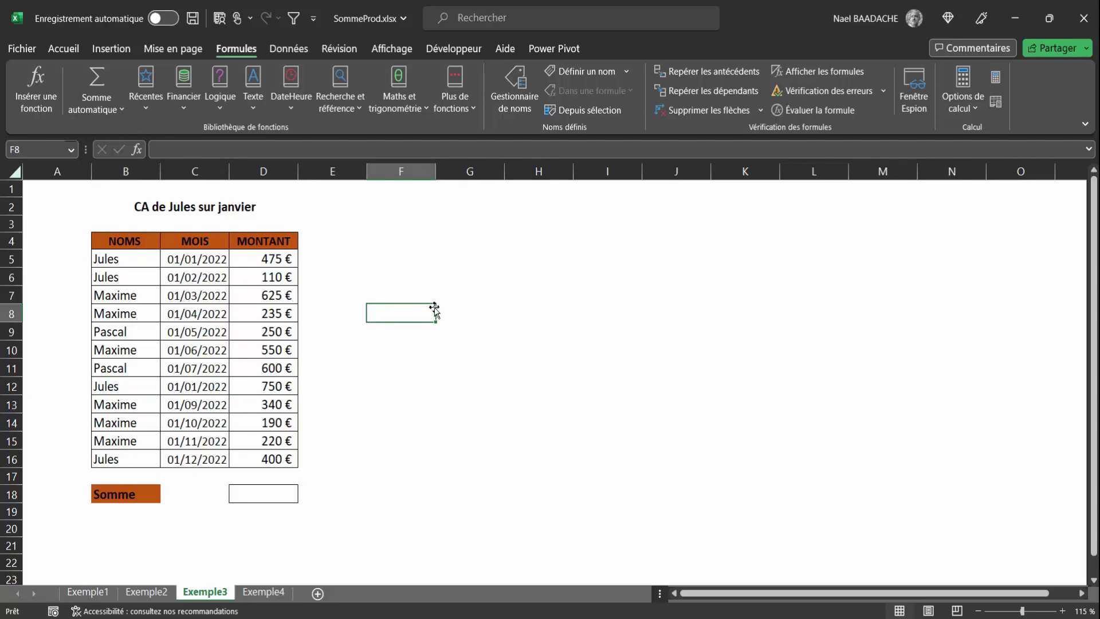
- Enter the test formula =MOIS(C5) in F8, which returns month 1
type("=mois")
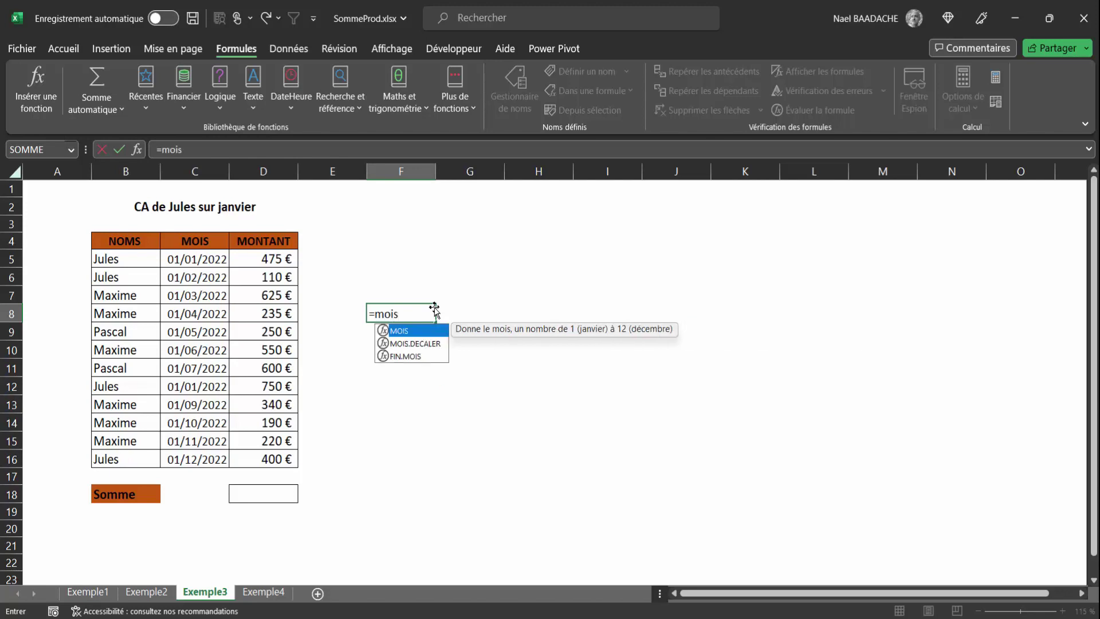
type("(")
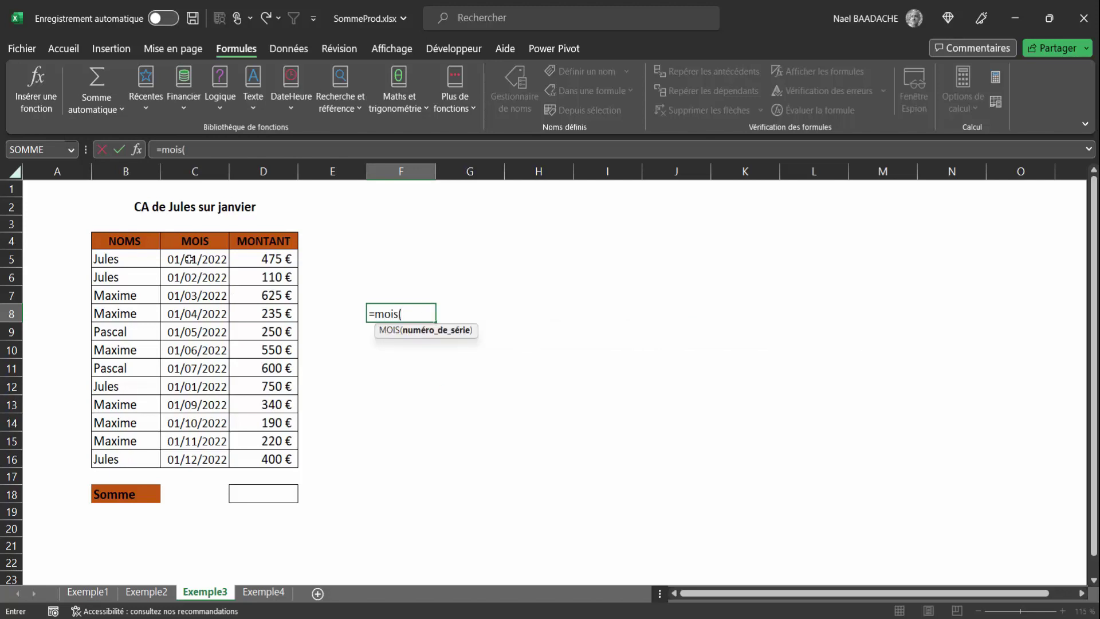
left_click(189, 259)
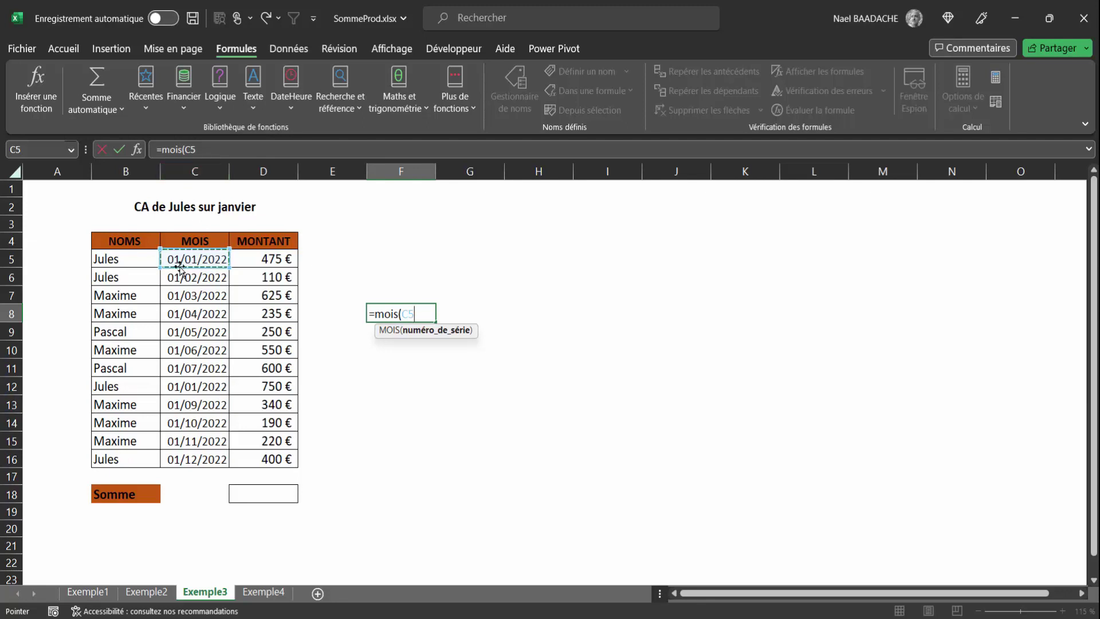
type(")")
key("Return")
key("Up")
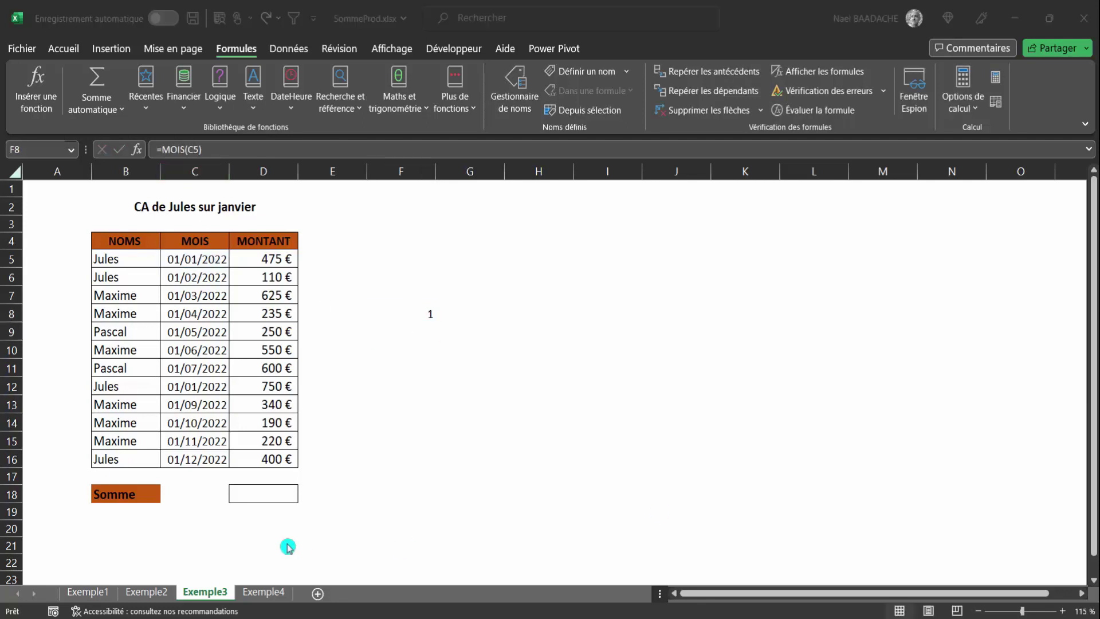
left_click(271, 493)
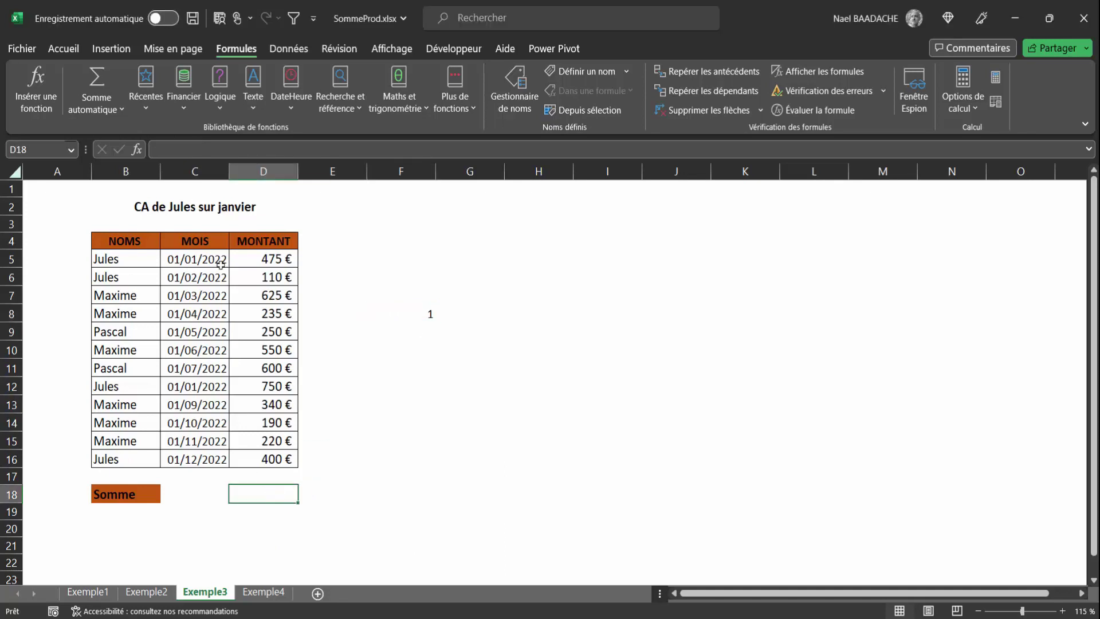
- Enter =SOMMEPROD((B5:B16="Jules")*(MOIS(C5:C16)=1)*(D5:D16)) in D18, giving 1 225 €
type("=somme")
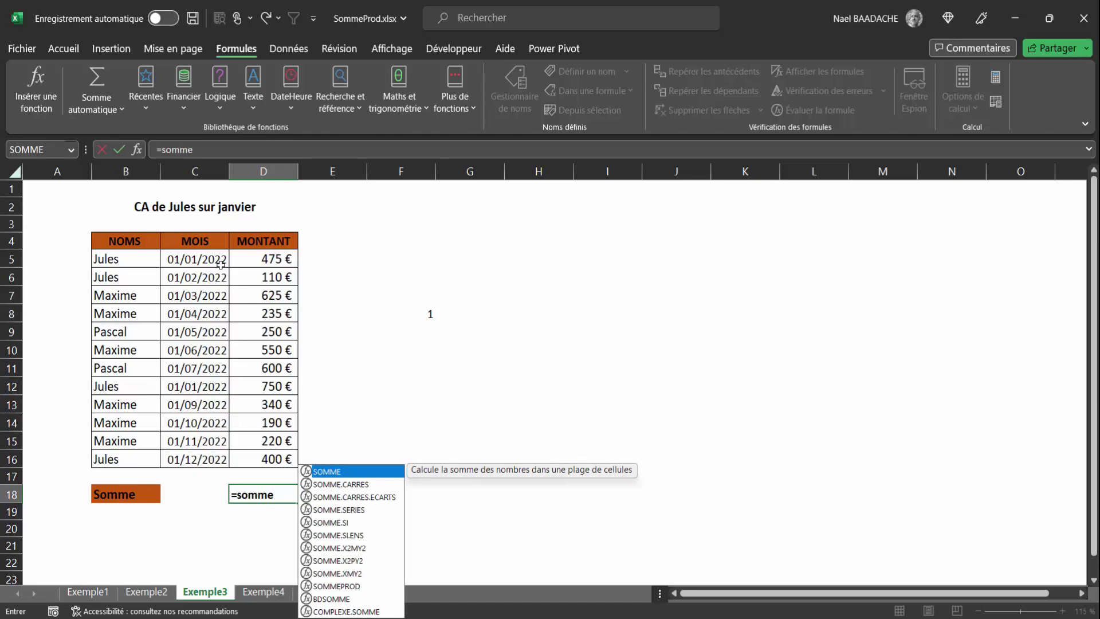
type("prod((")
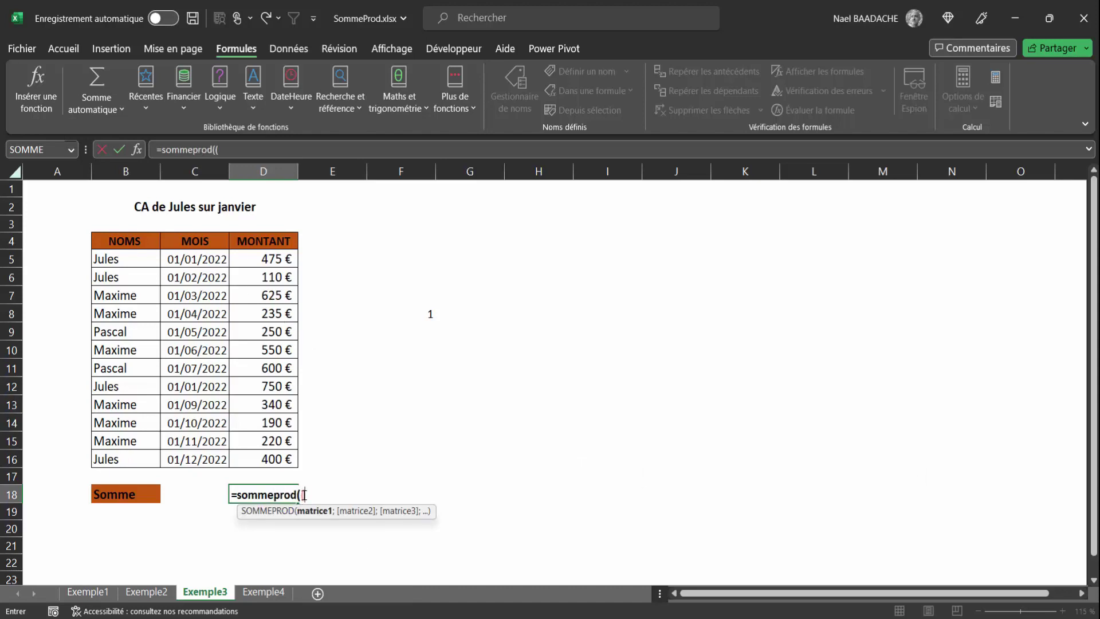
left_click_drag(130, 257, 128, 460)
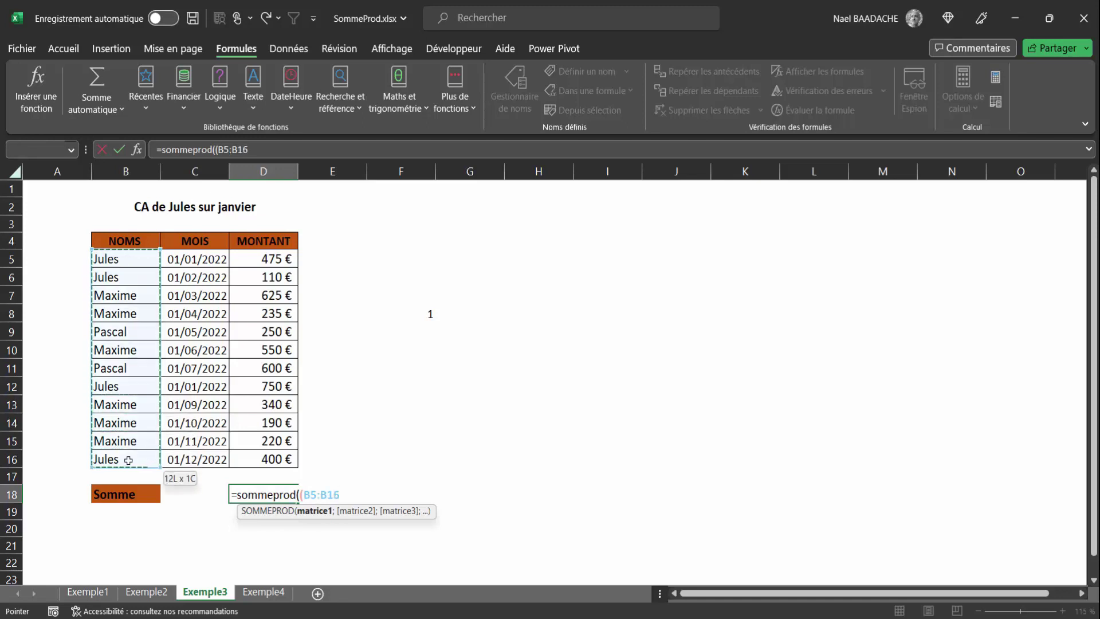
type("=\"")
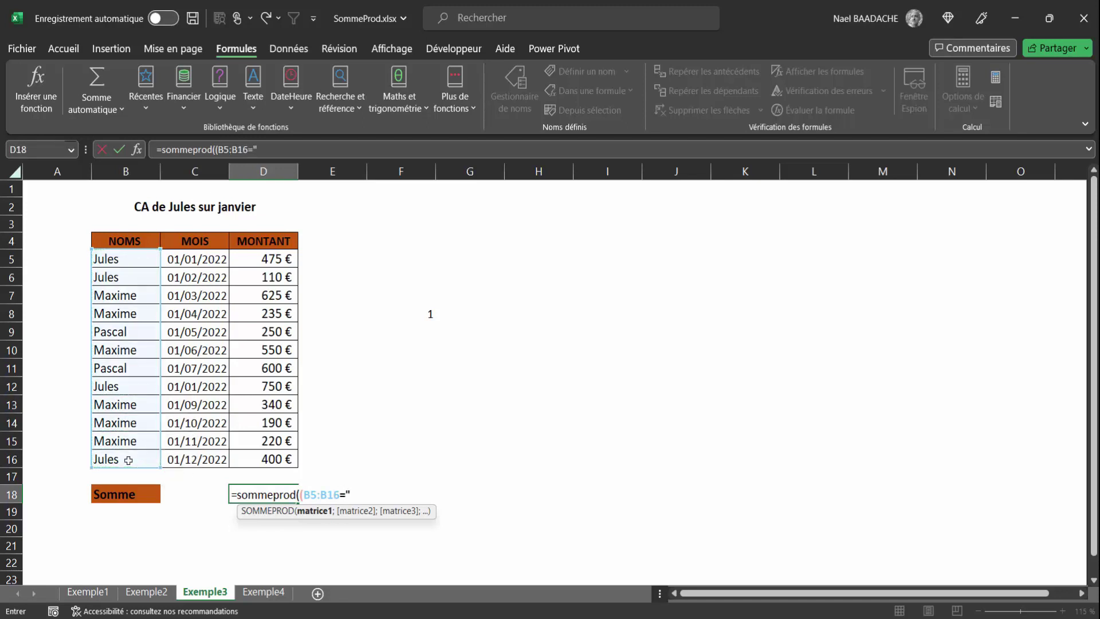
type("Jules\")*(")
type("mois(")
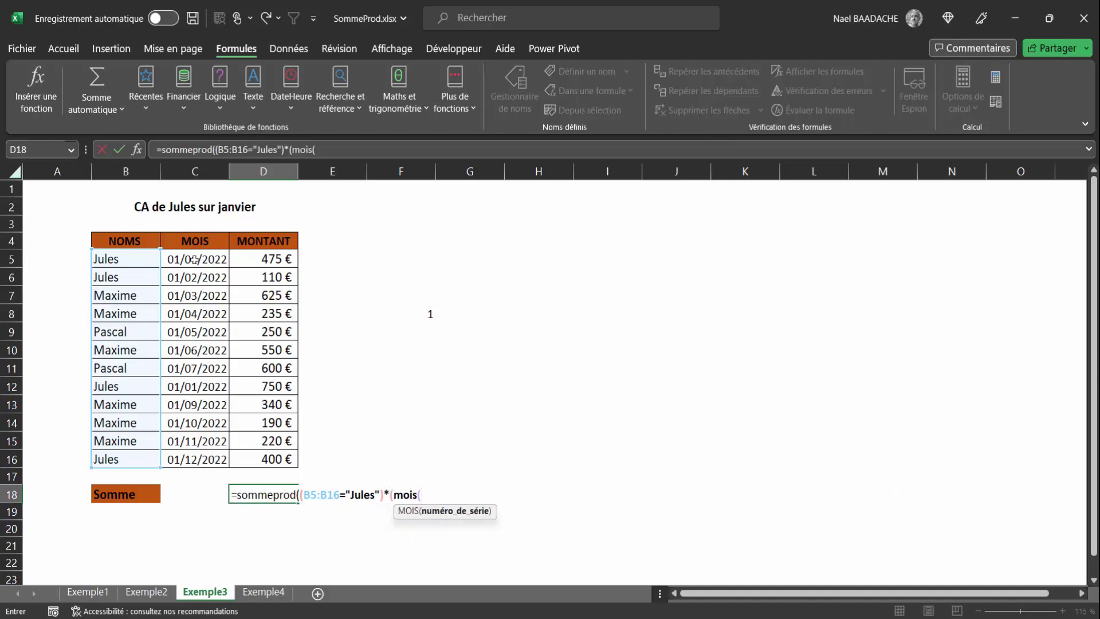
left_click_drag(194, 259, 195, 464)
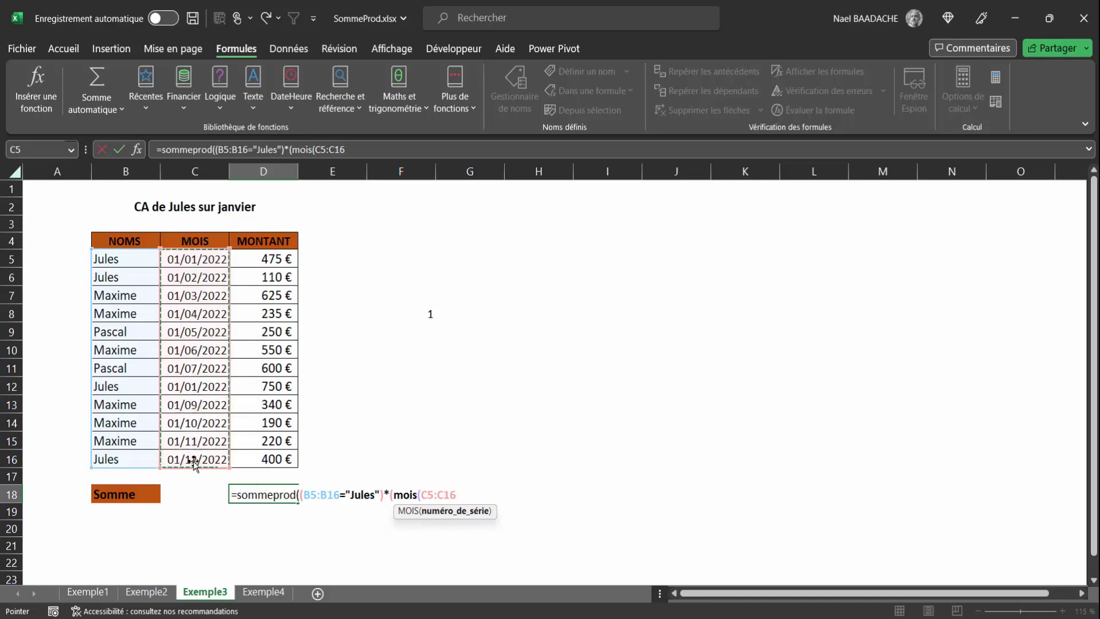
type(")=1)*")
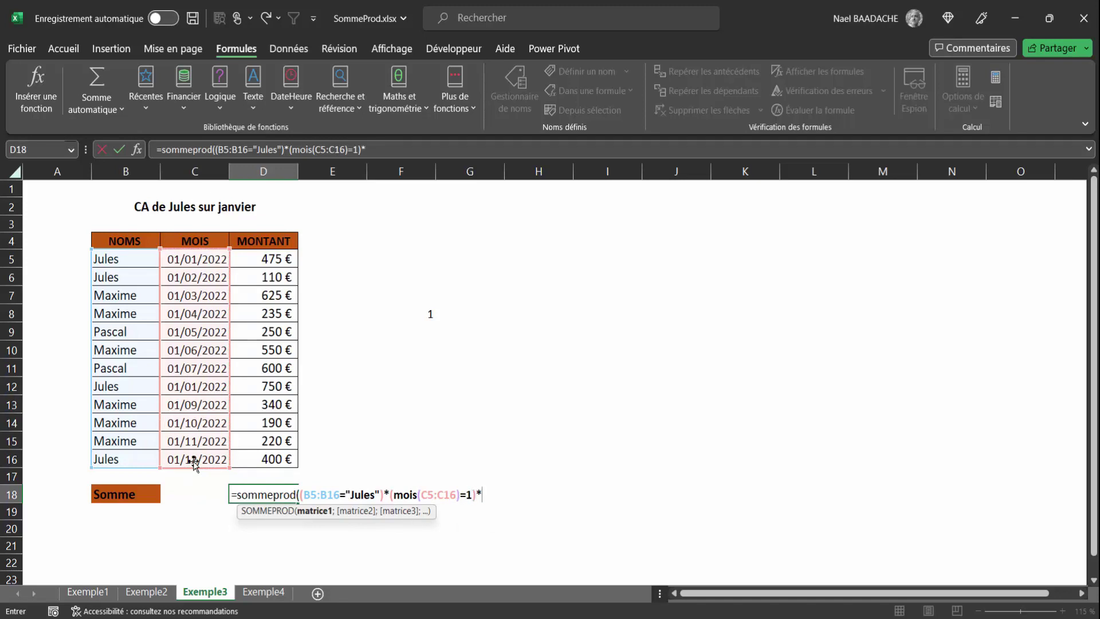
type("(")
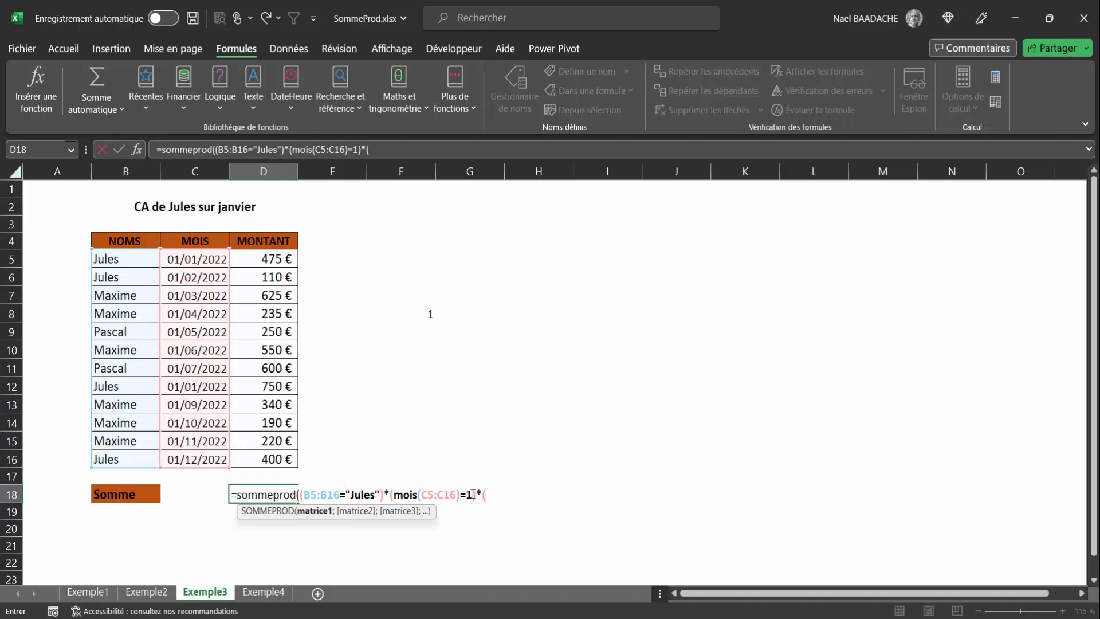
left_click_drag(264, 263, 266, 457)
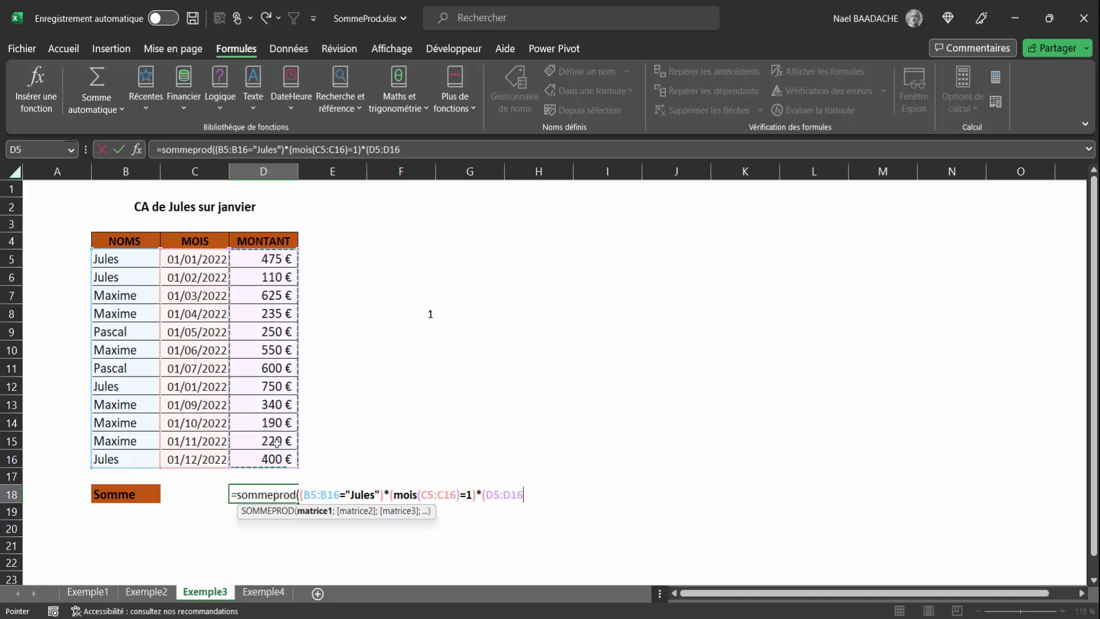
type(")")
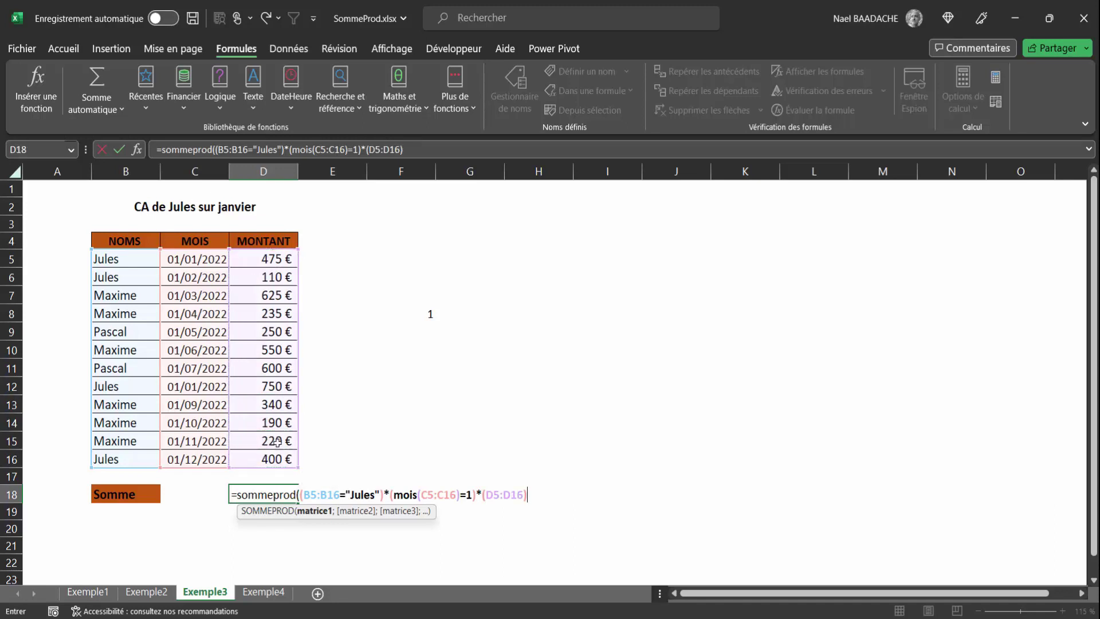
type(")")
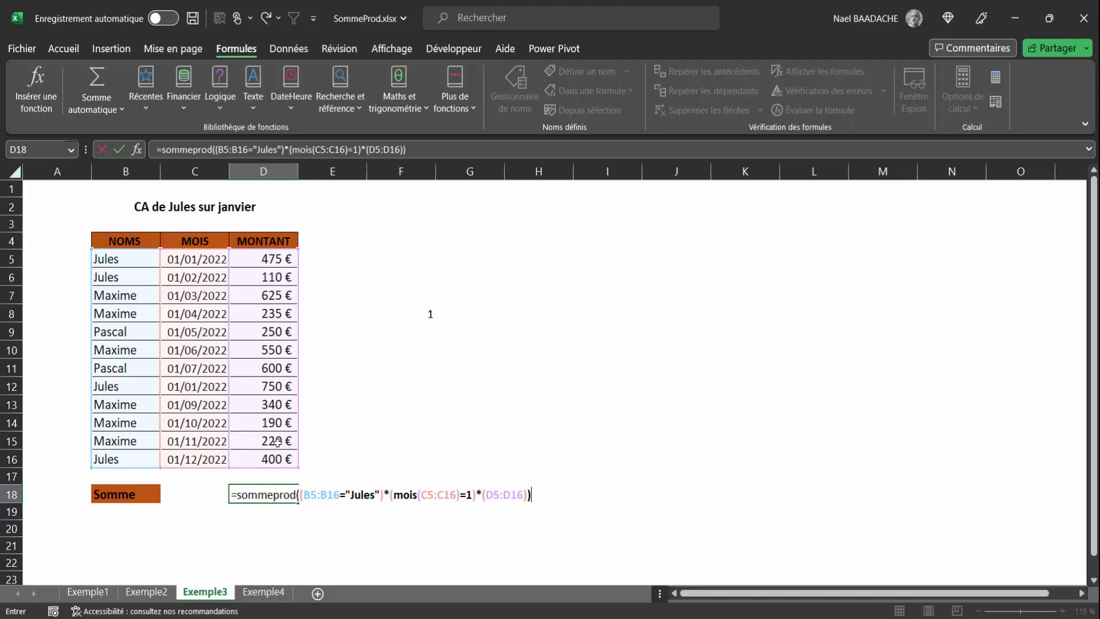
key("ctrl+Return")
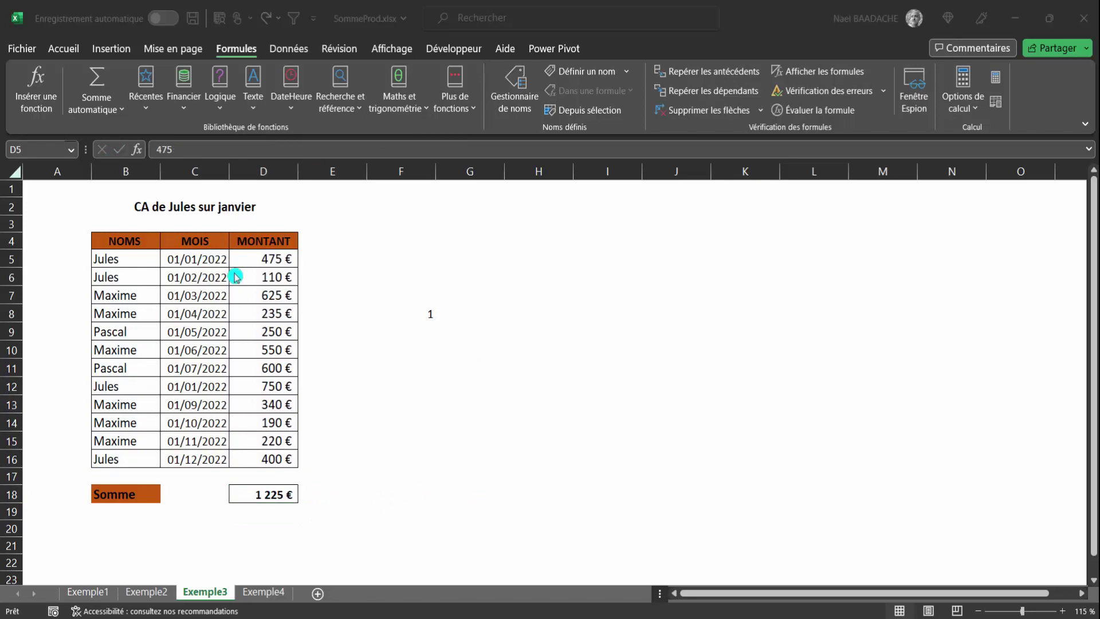
left_click(261, 259)
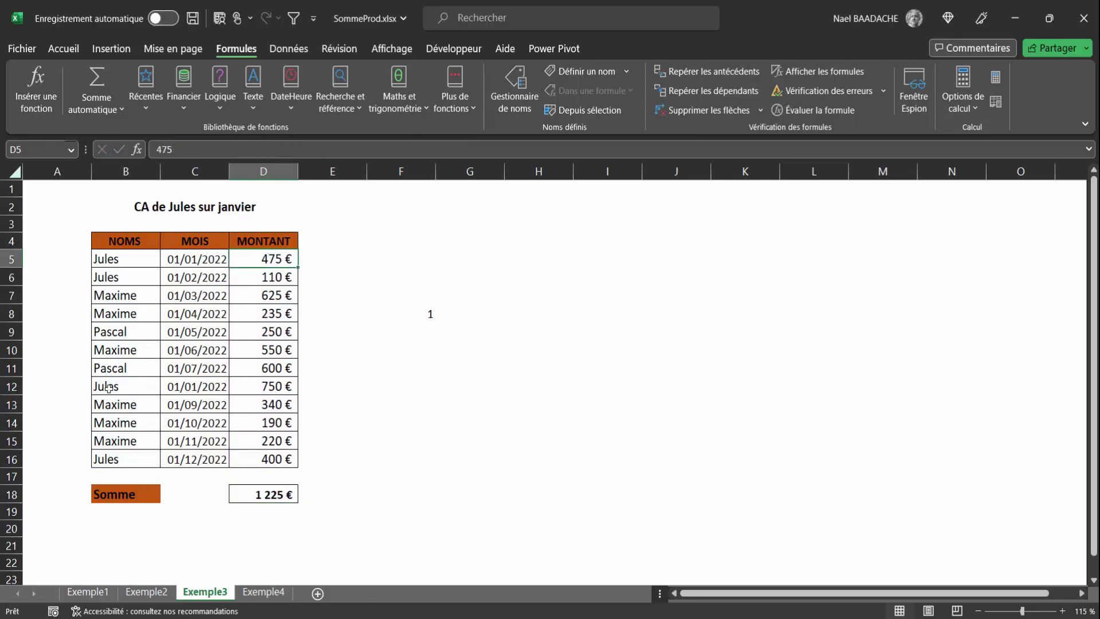
left_click(267, 386, "ctrl")
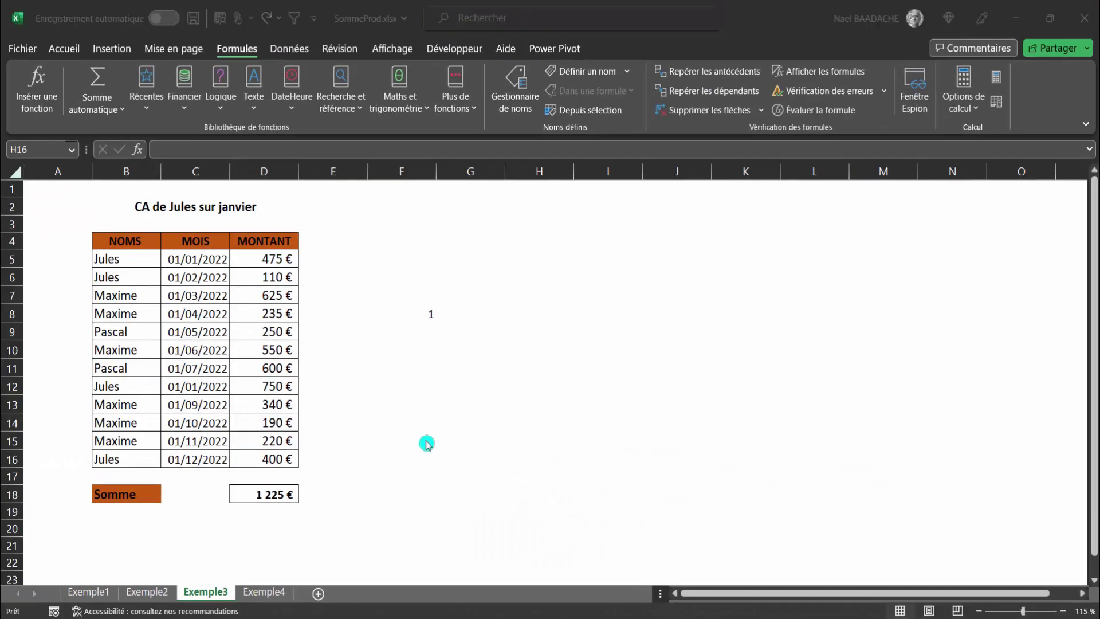
key("alt+Tab")
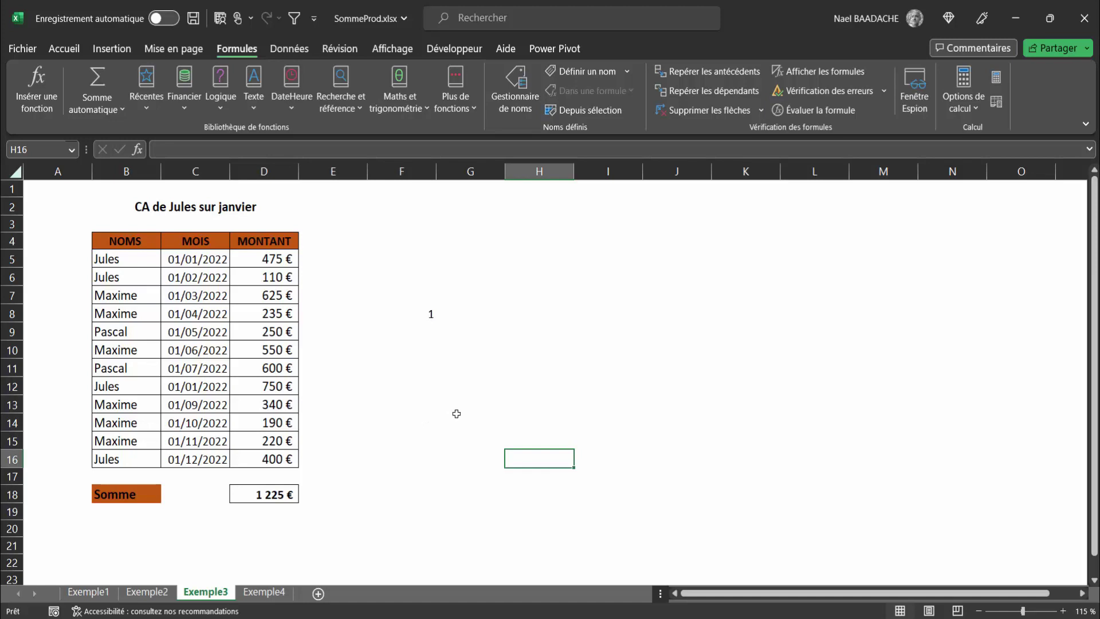
- Switch to Exemple4 and check the year and month dropdown choices in J4 and K4
left_click(258, 597)
left_click(675, 241)
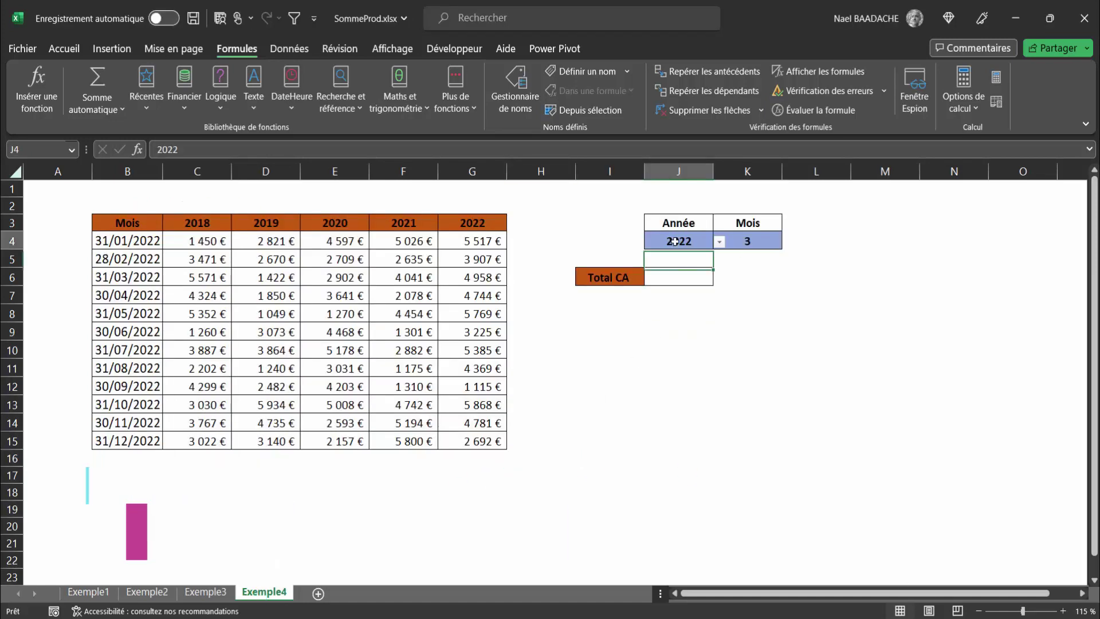
left_click(720, 241)
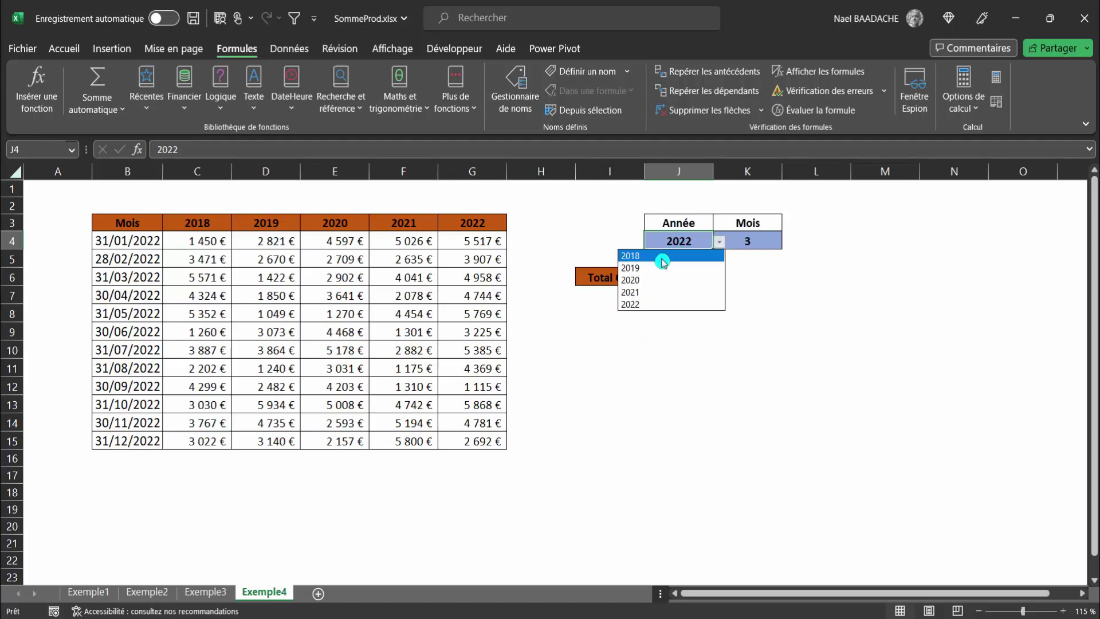
left_click(765, 241)
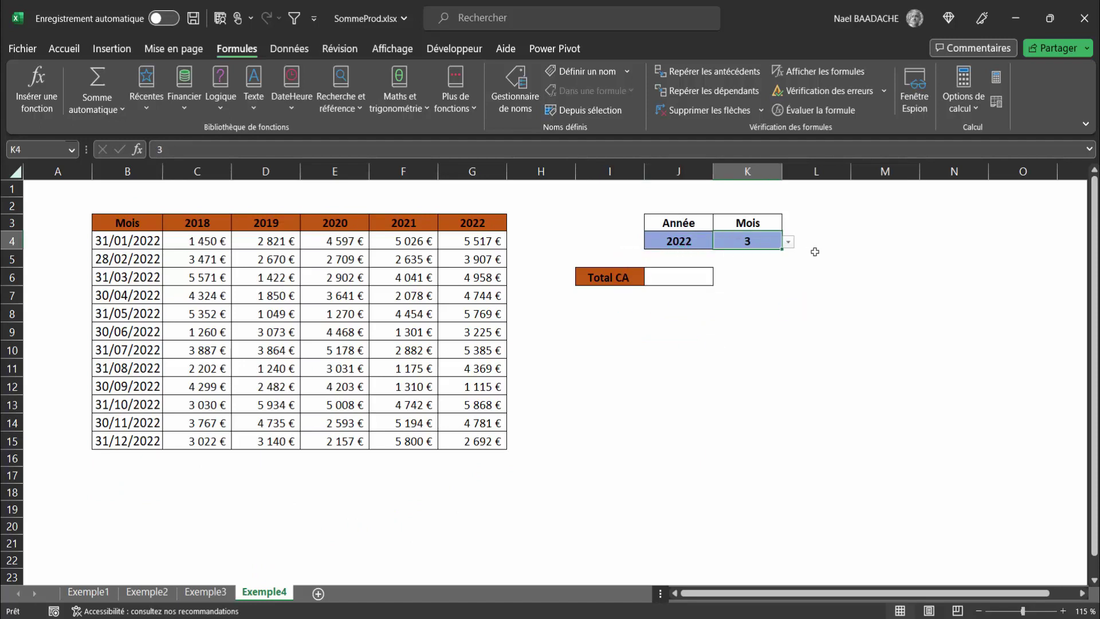
left_click(788, 241)
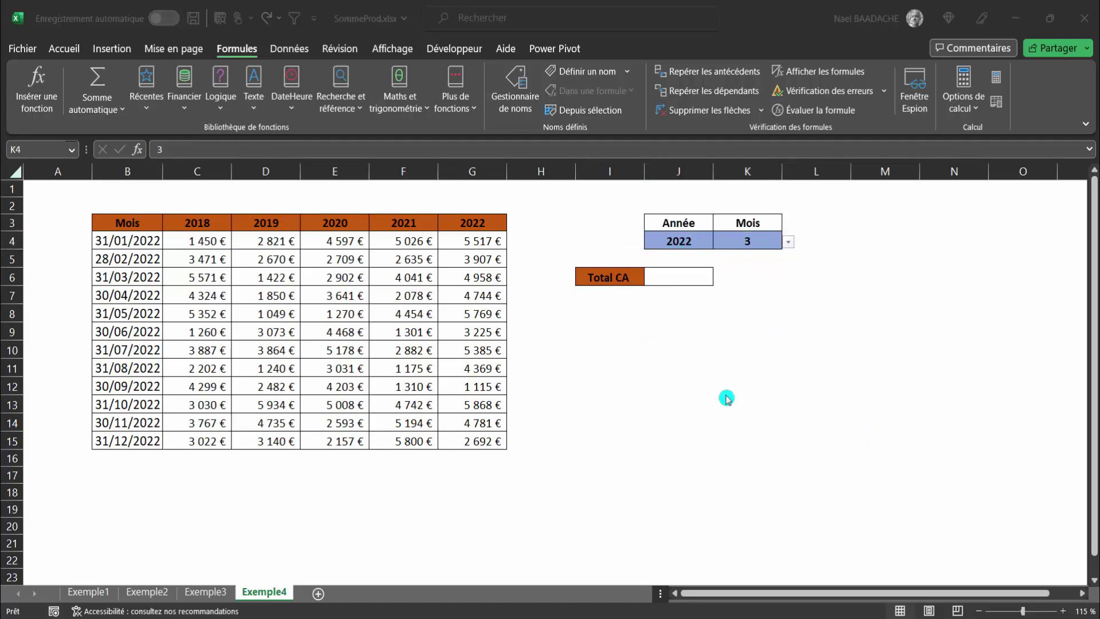
left_click(690, 241)
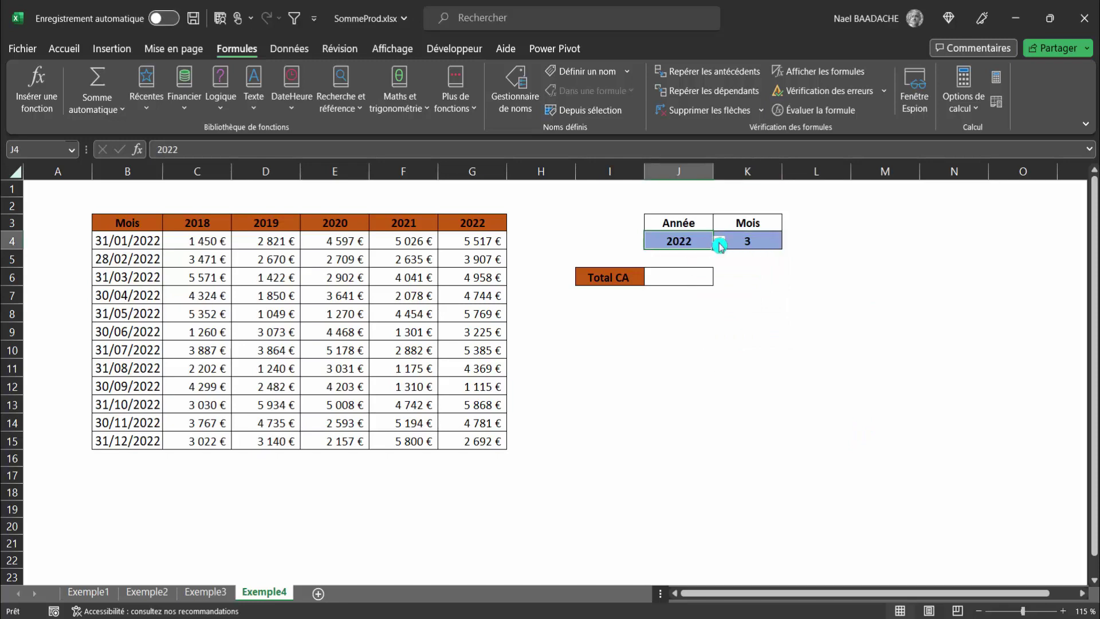
- Set the year in J4 to 2021, keeping month 3 in K4
left_click(720, 246)
left_click(716, 292)
left_click(760, 241)
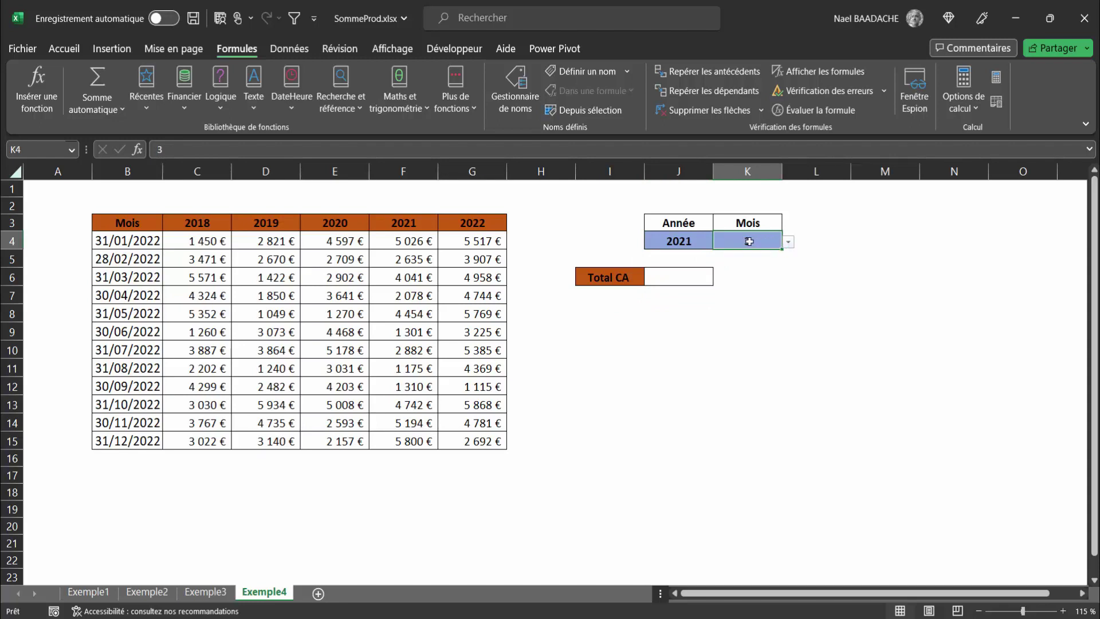
left_click(683, 281)
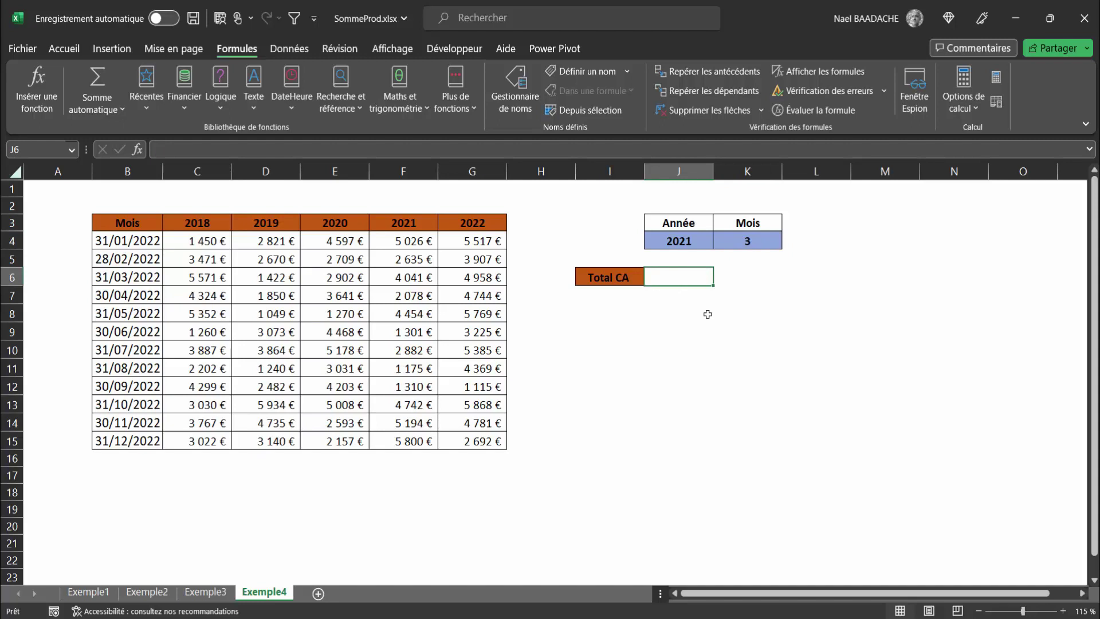
- In J6, start a SOMMEPROD comparing years C3:G3 to J4 and MOIS(B4:B15) to K4
type("=sommepro")
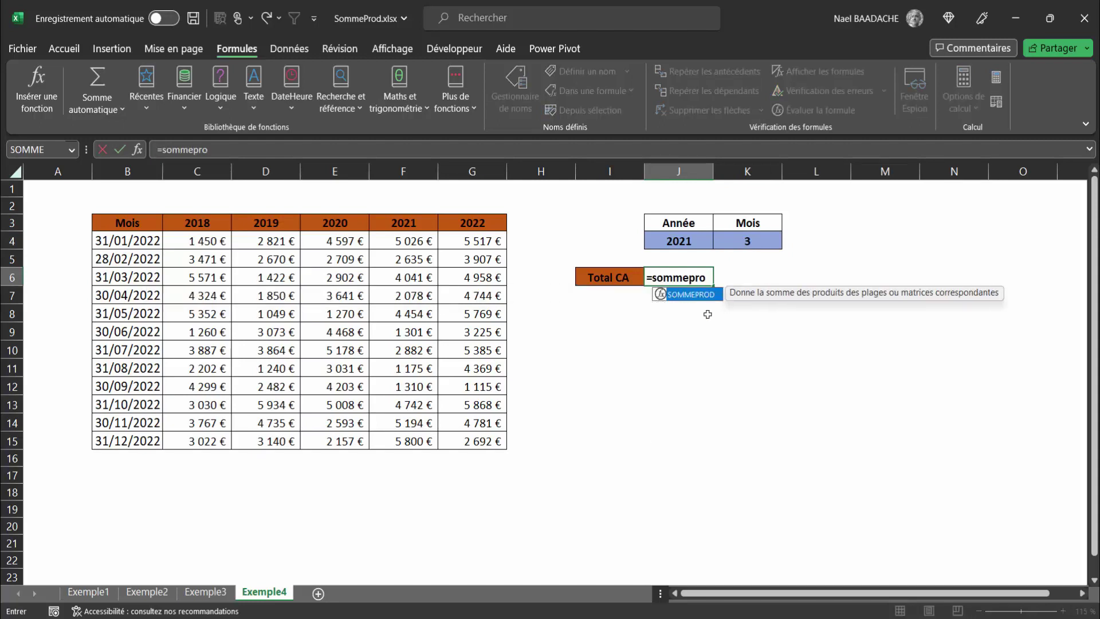
type("d(")
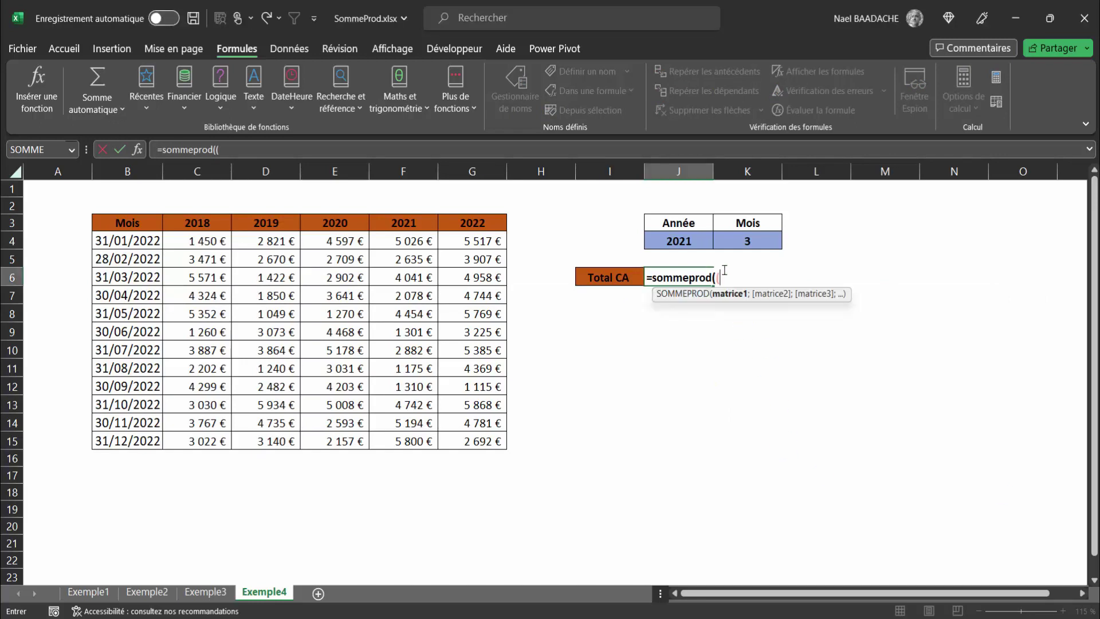
type("(")
left_click_drag(185, 223, 469, 223)
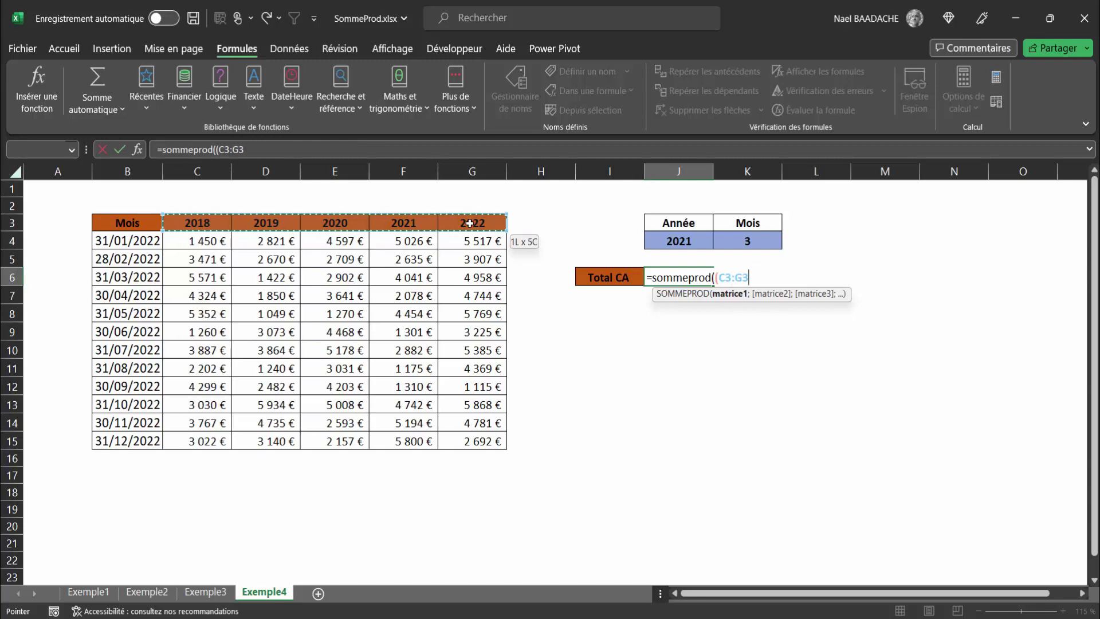
left_click_drag(470, 222, 470, 222)
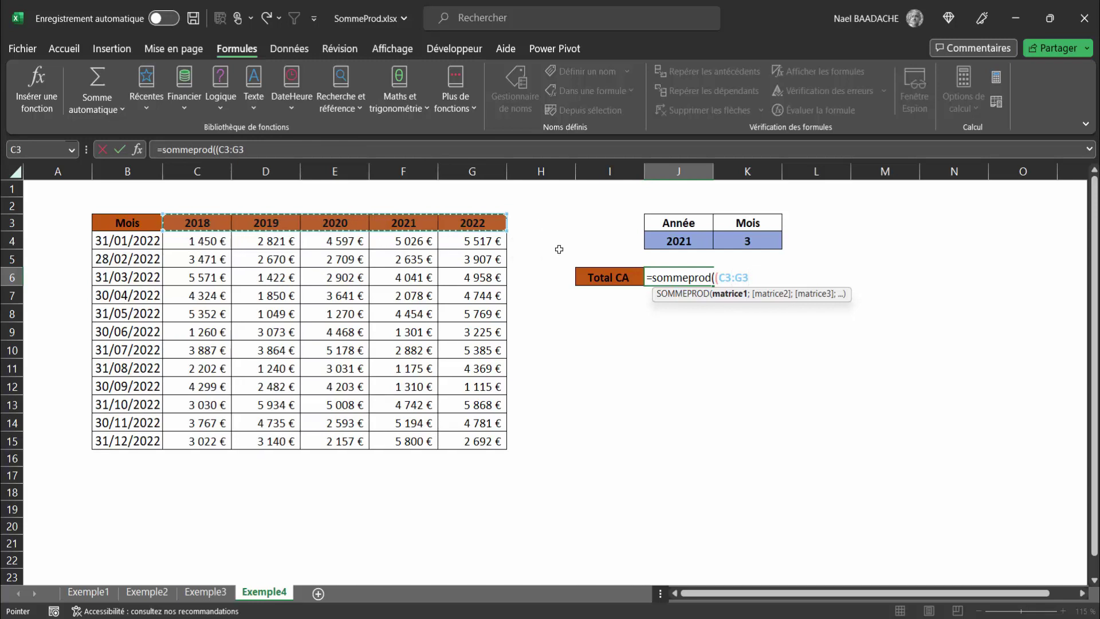
type("=")
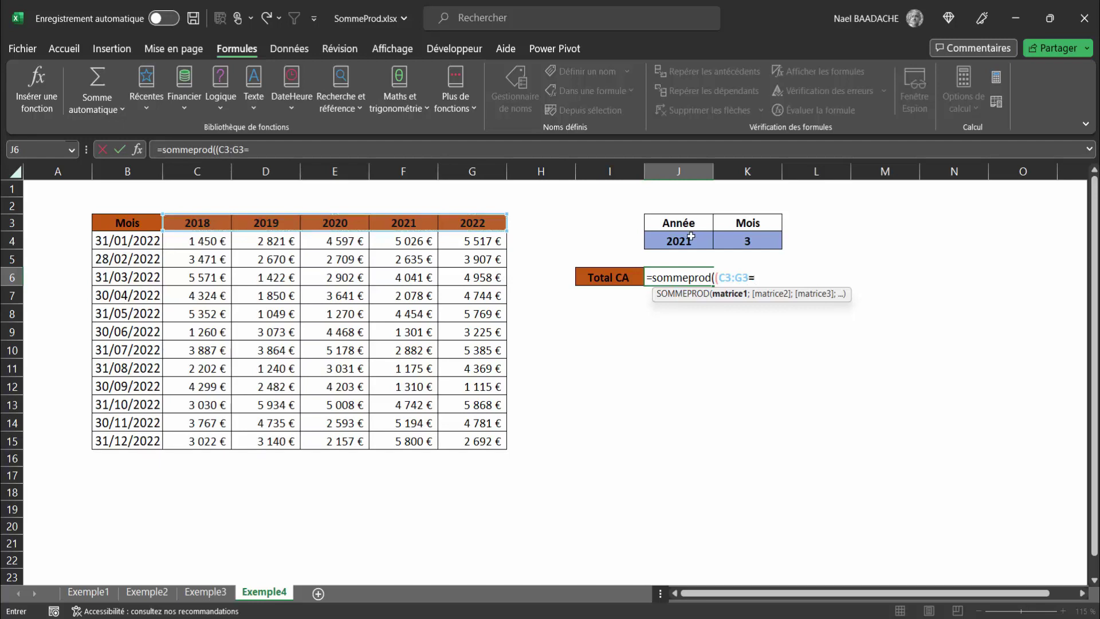
left_click(681, 241)
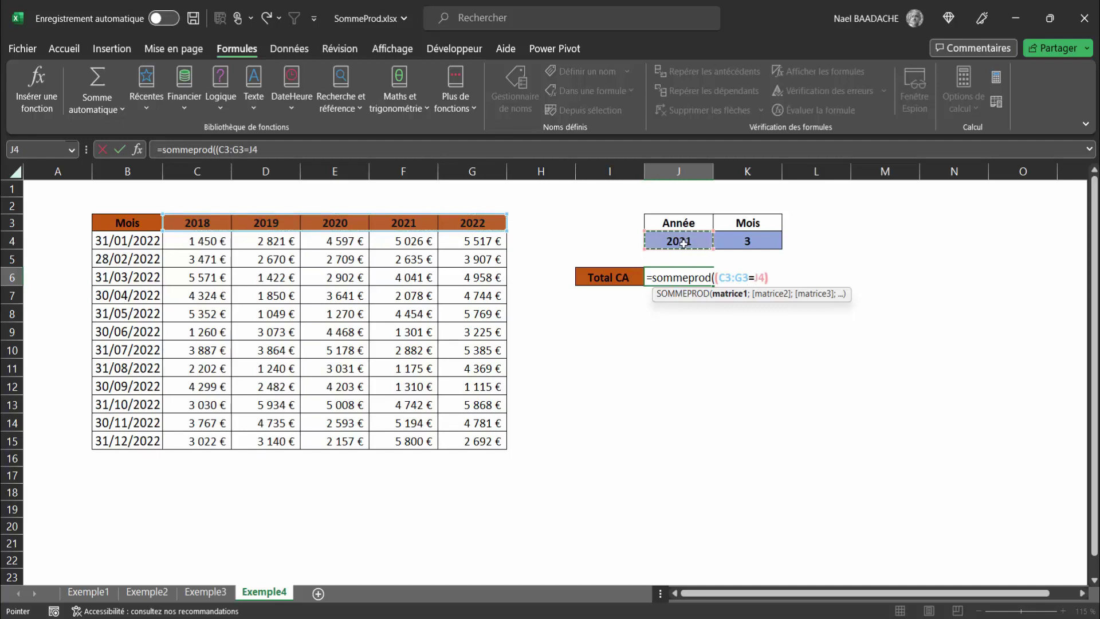
type(")")
type("*(")
type("mois(")
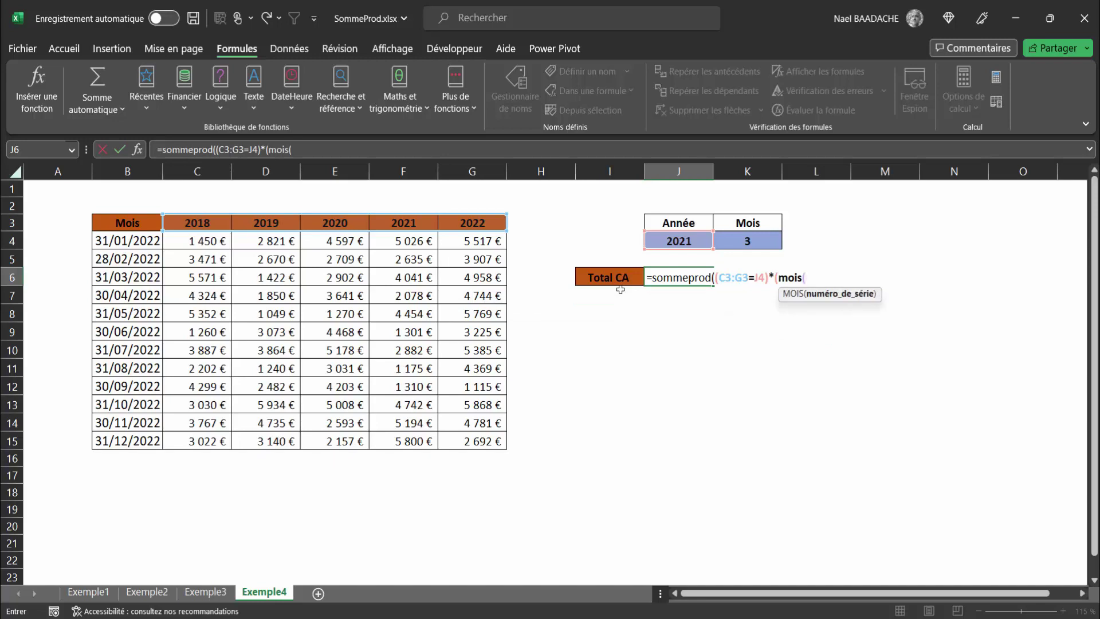
left_click_drag(126, 240, 126, 441)
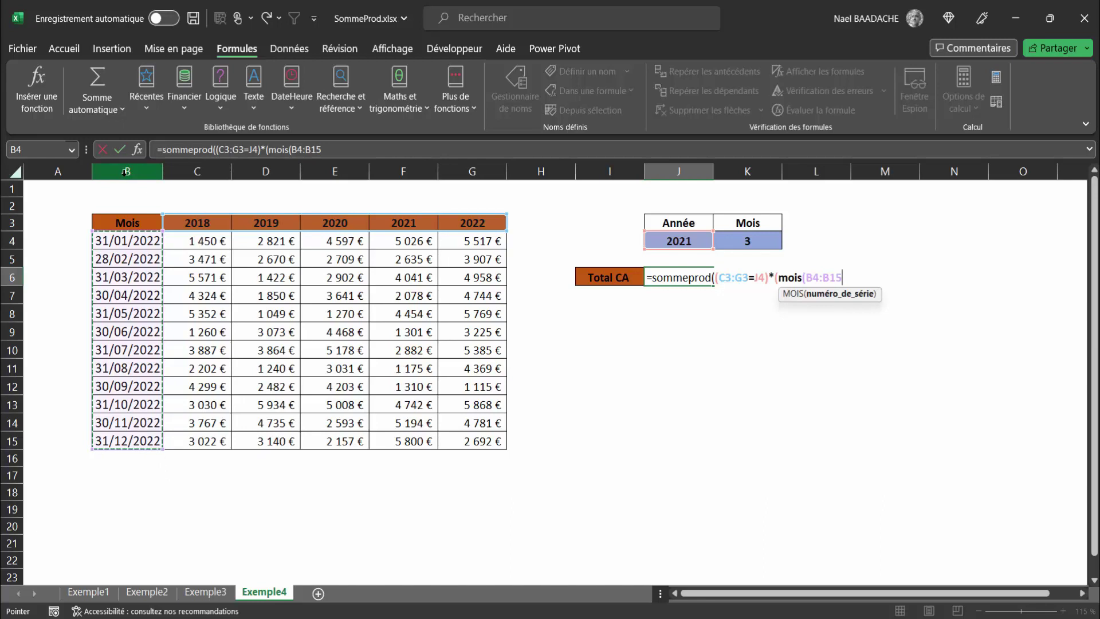
type(")=")
left_click(757, 243)
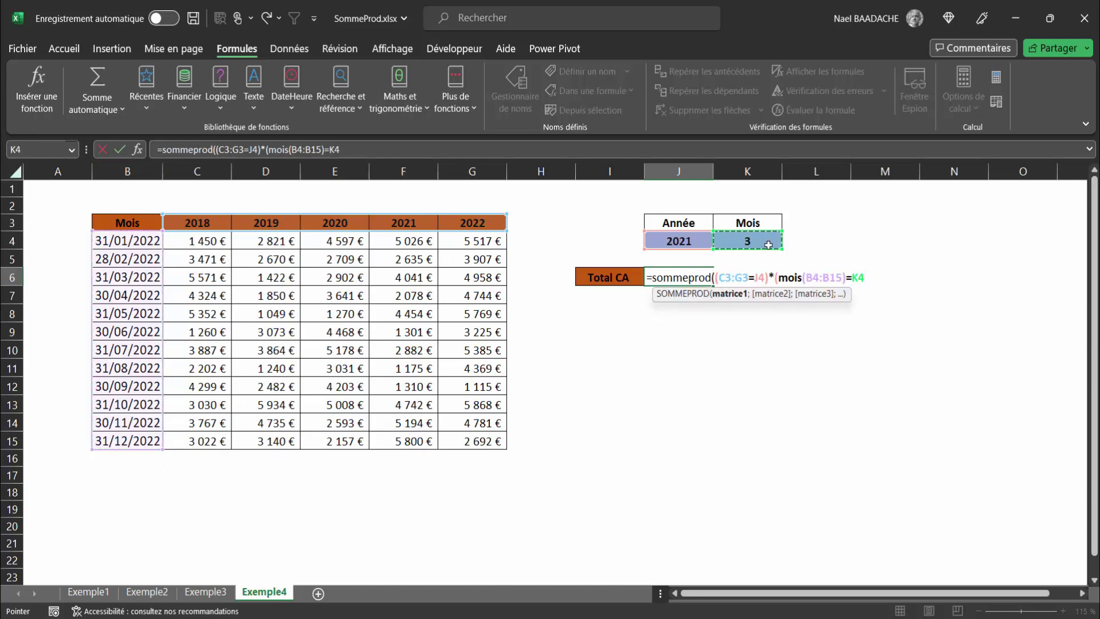
- Multiply by the sales C4:G15 and finish the formula, giving 4 041 € for March 2021
type(")*(")
left_click_drag(197, 240, 478, 444)
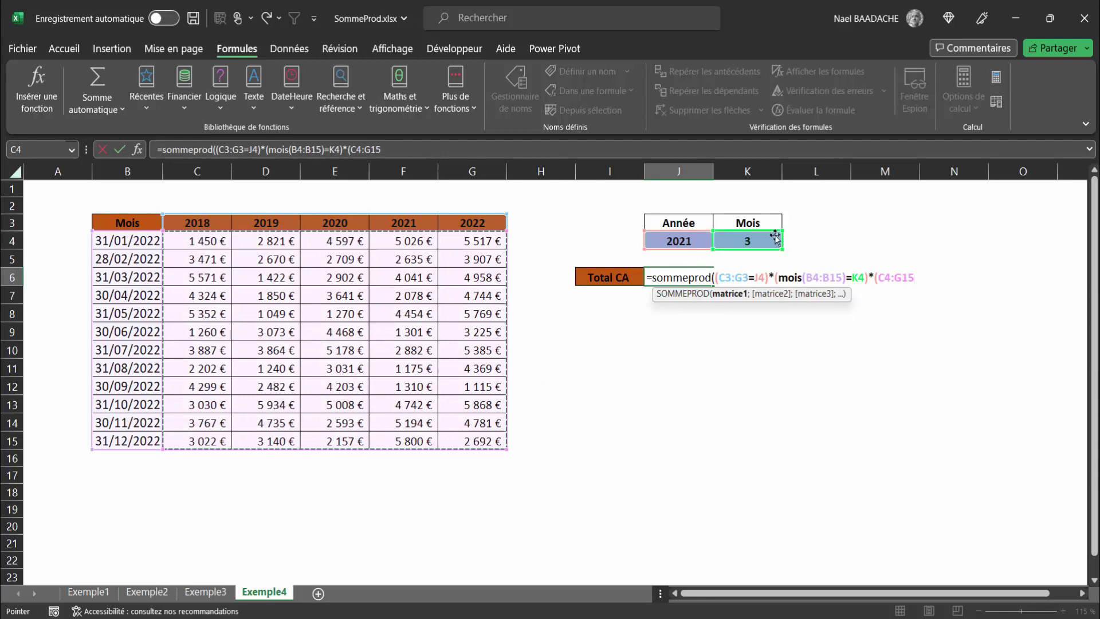
type(")")
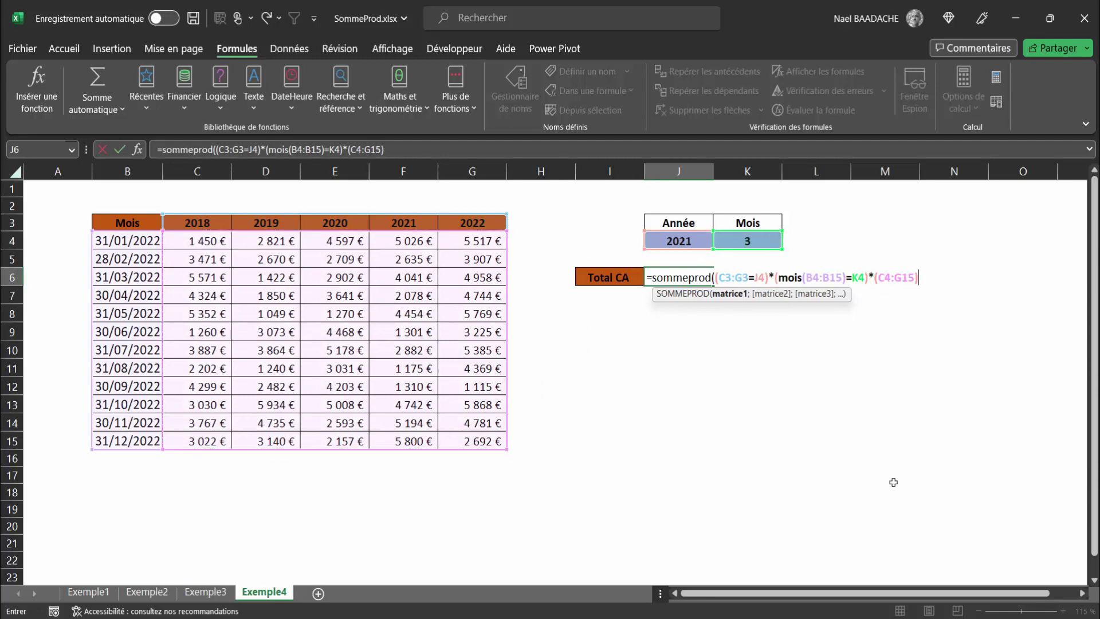
key("Return")
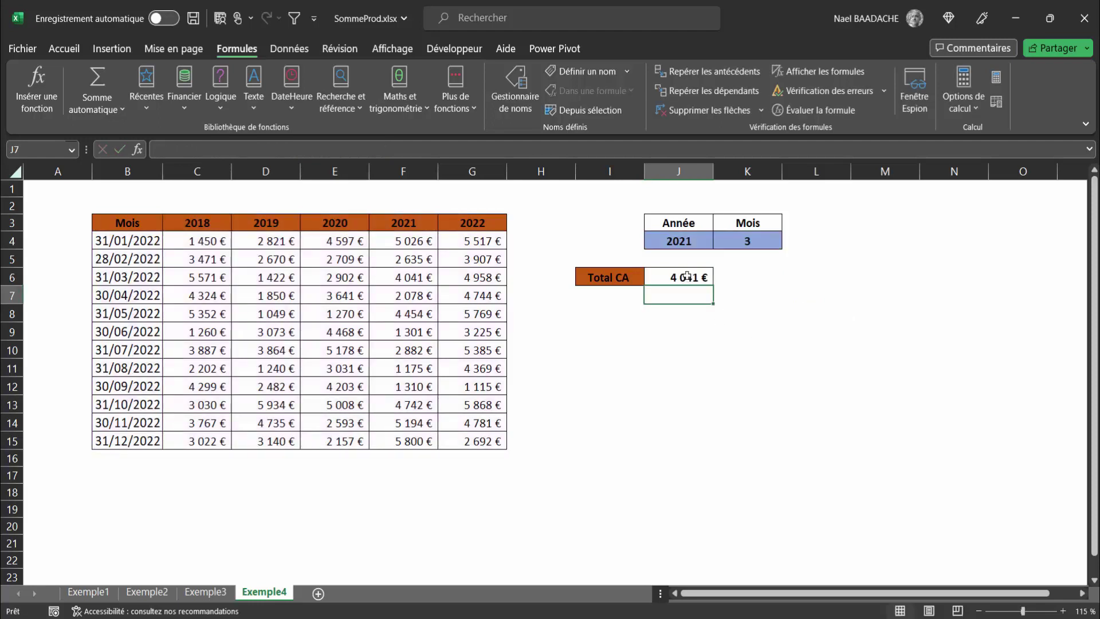
left_click(687, 276)
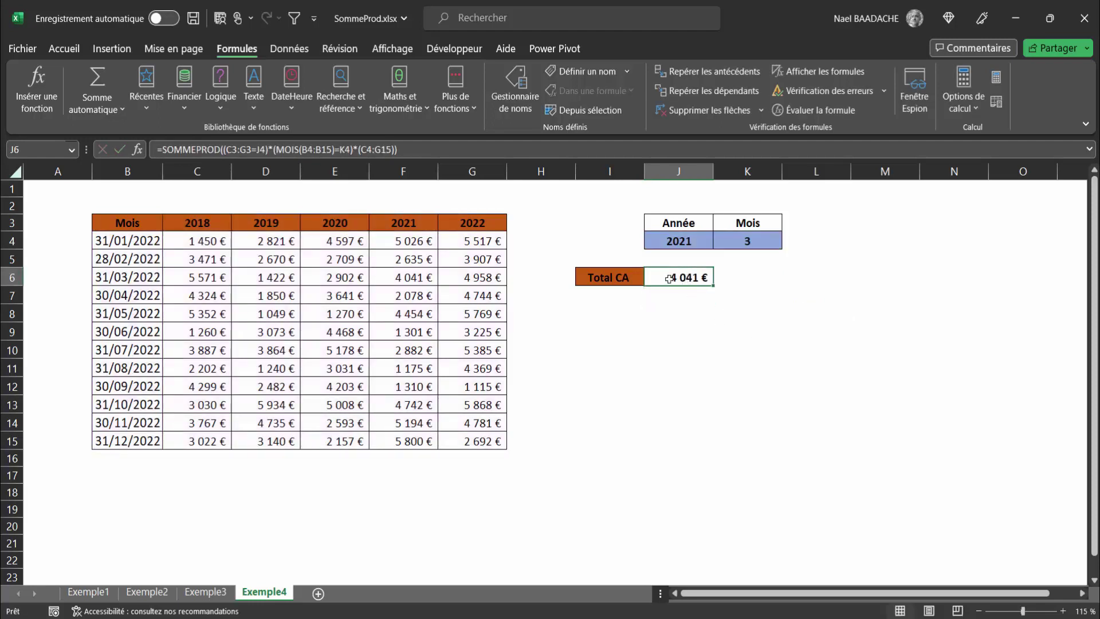
left_click(404, 243)
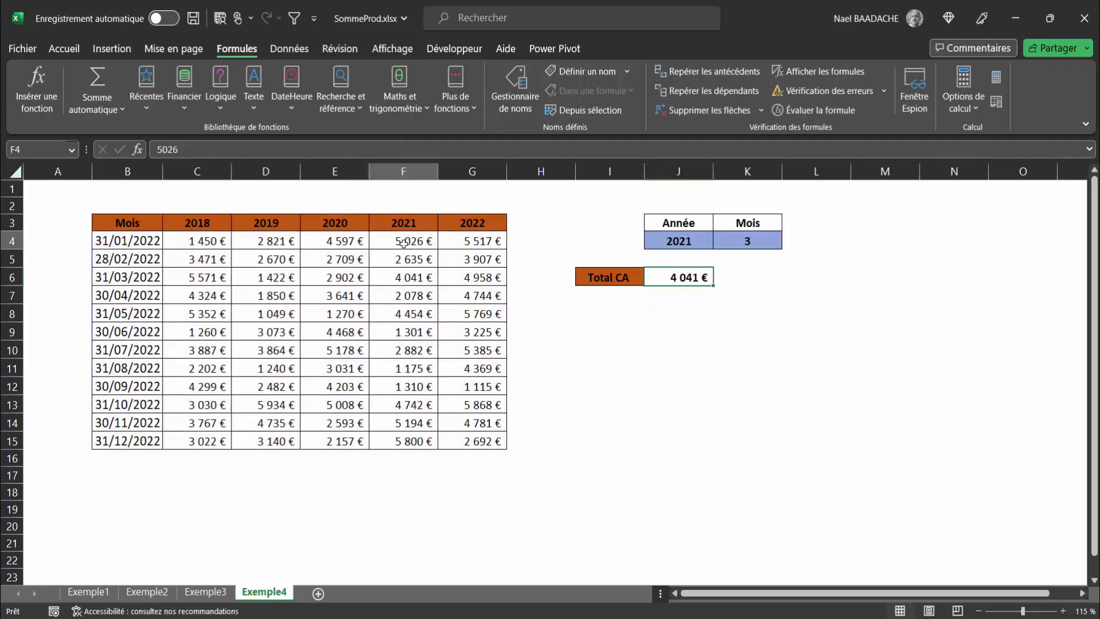
left_click_drag(403, 243, 389, 280)
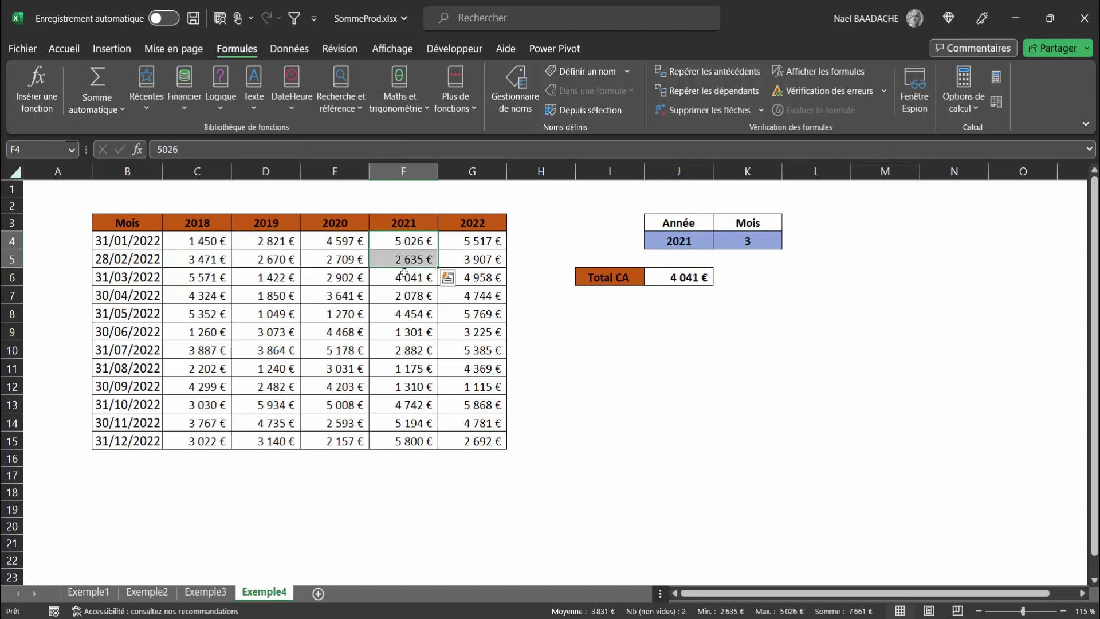
left_click(390, 280)
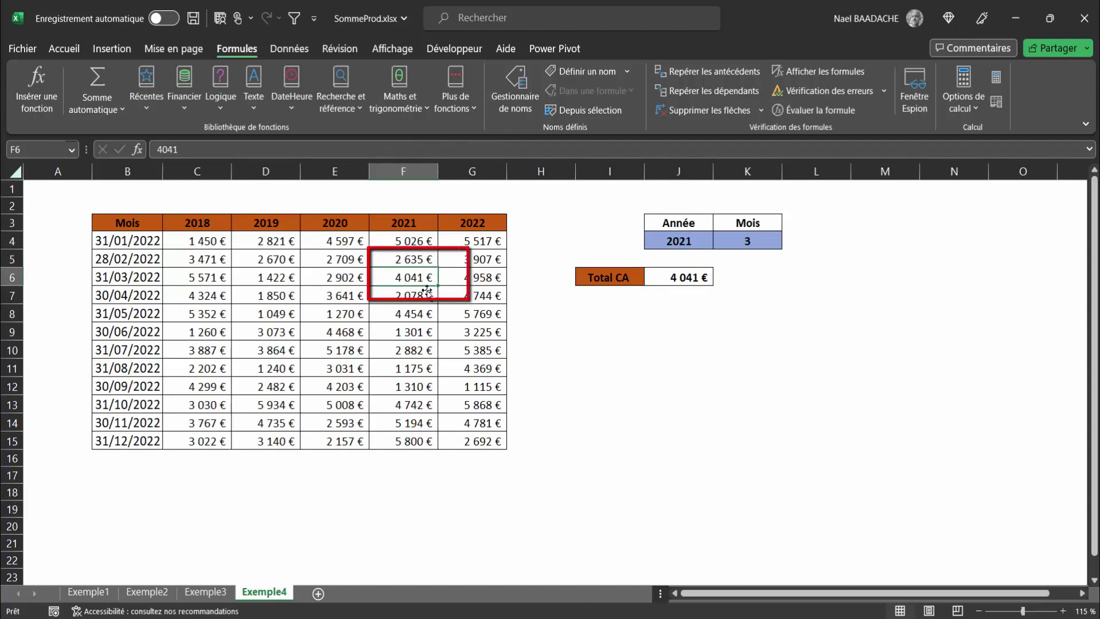
left_click(707, 370)
left_click(600, 471)
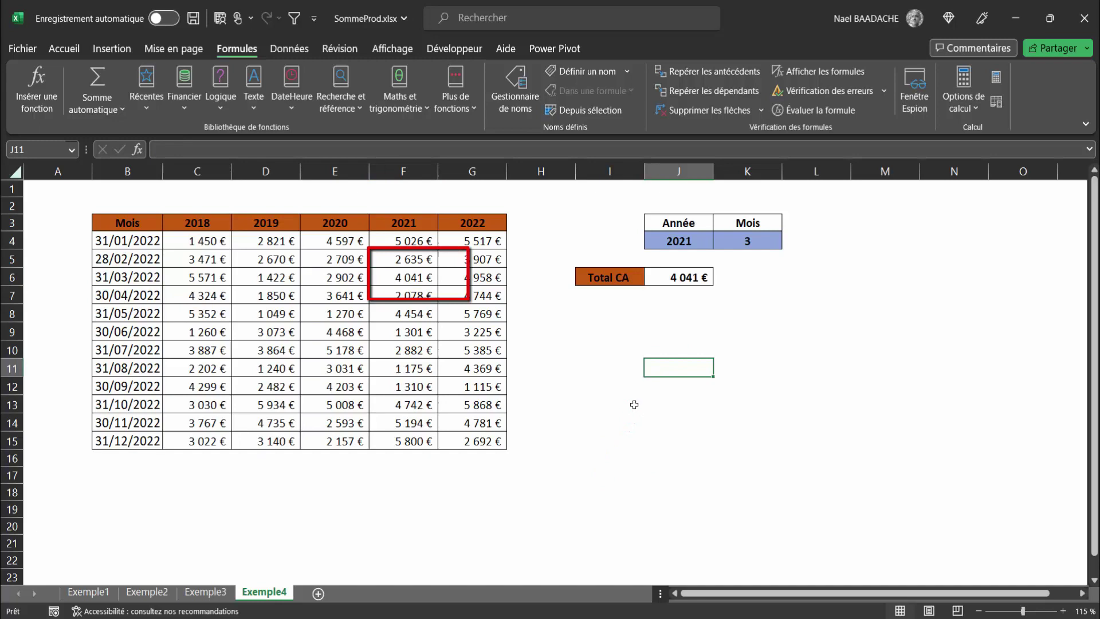
left_click(676, 276)
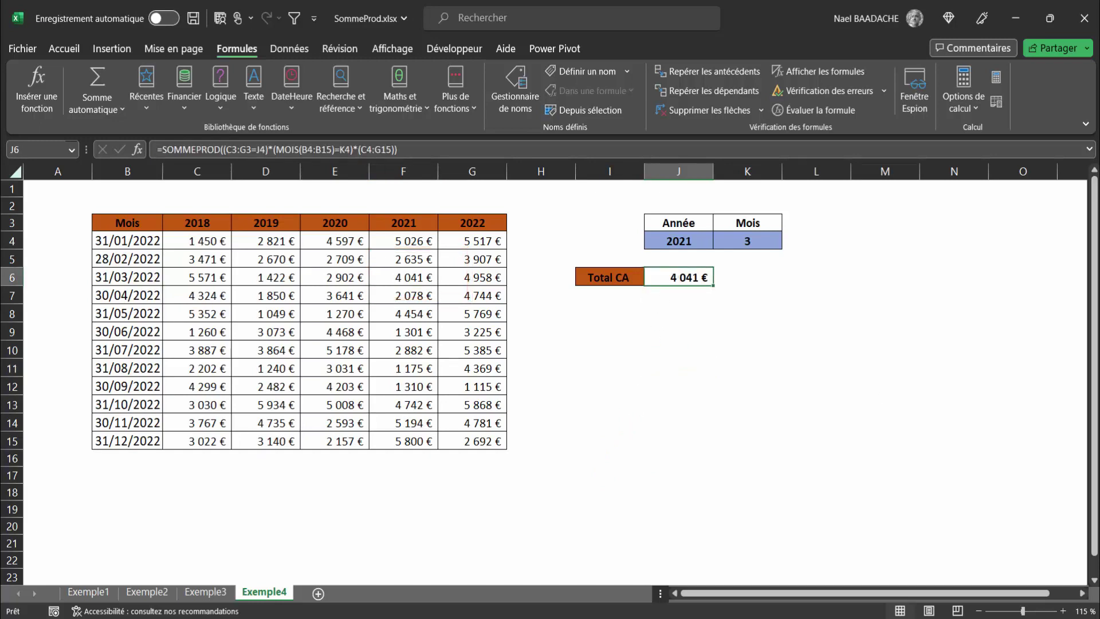